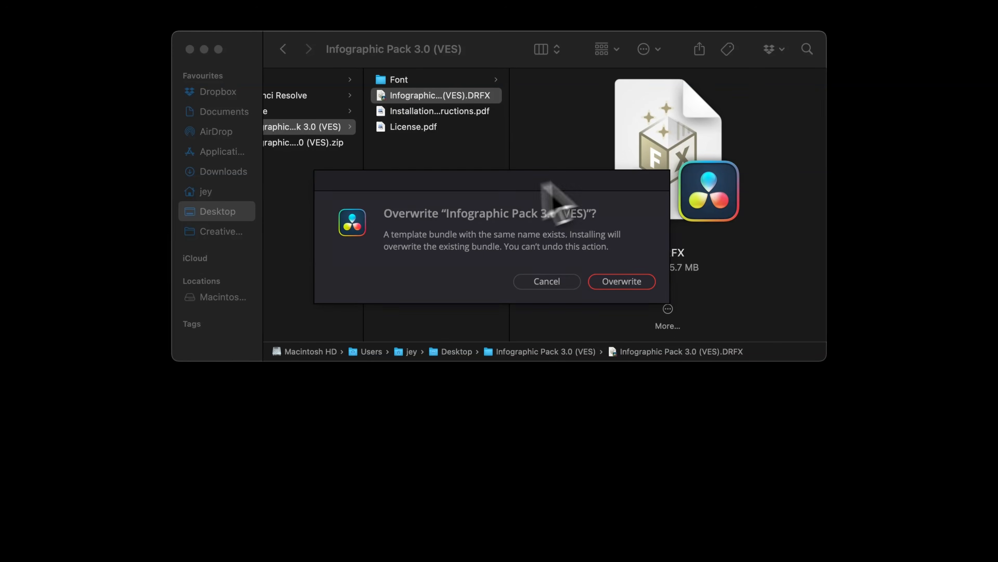
# Step: Install the Infographic Pack 3.0 (VES) template bundle, overwriting the existing bundle of the same name
pyautogui.click(643, 286)
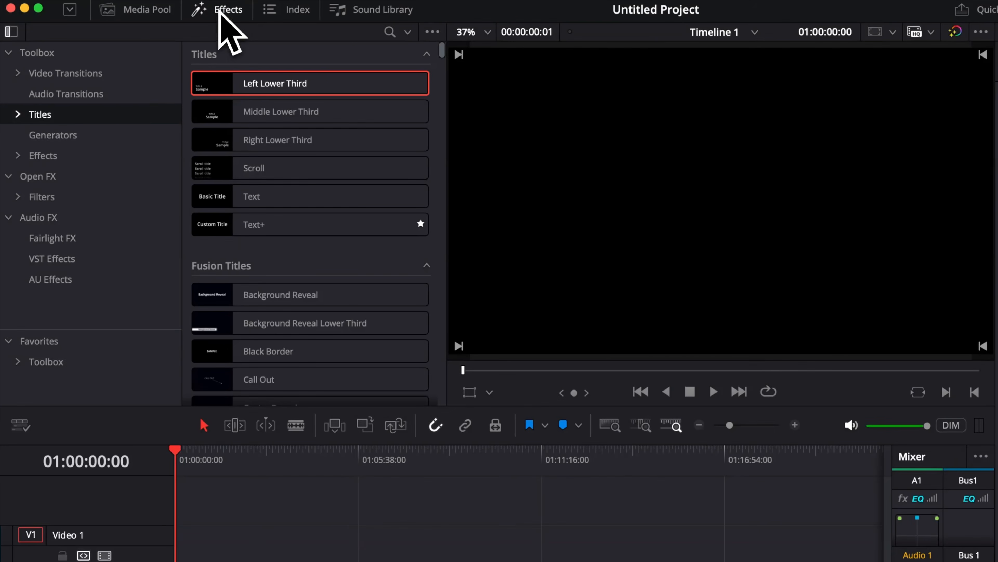
# Step: Show the Infographic Pack 3.0 templates within the Video Editor Studio titles of the effects library
pyautogui.click(17, 114)
pyautogui.click(23, 131)
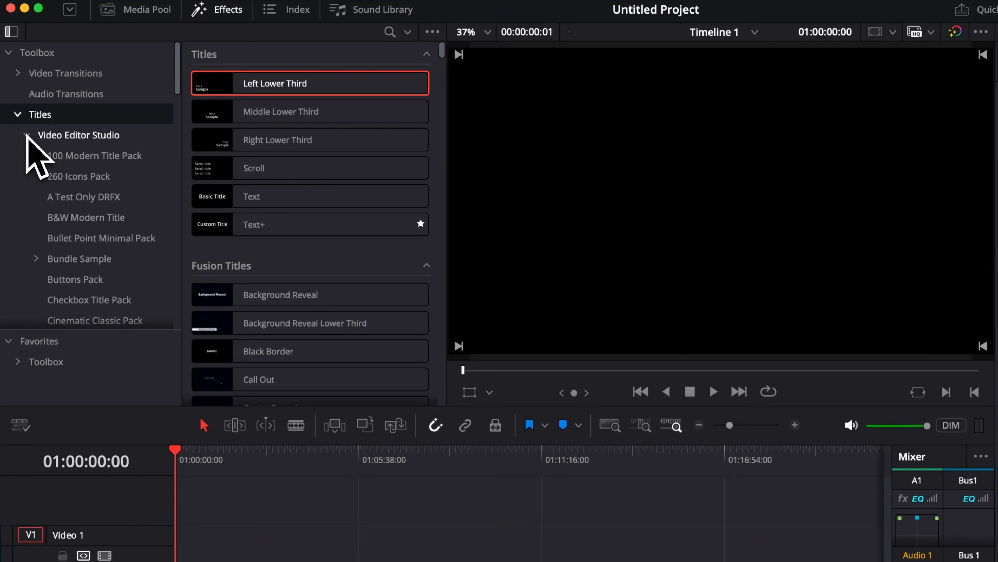
pyautogui.scroll(-10, 55, 203)
pyautogui.scroll(-5, 59, 220)
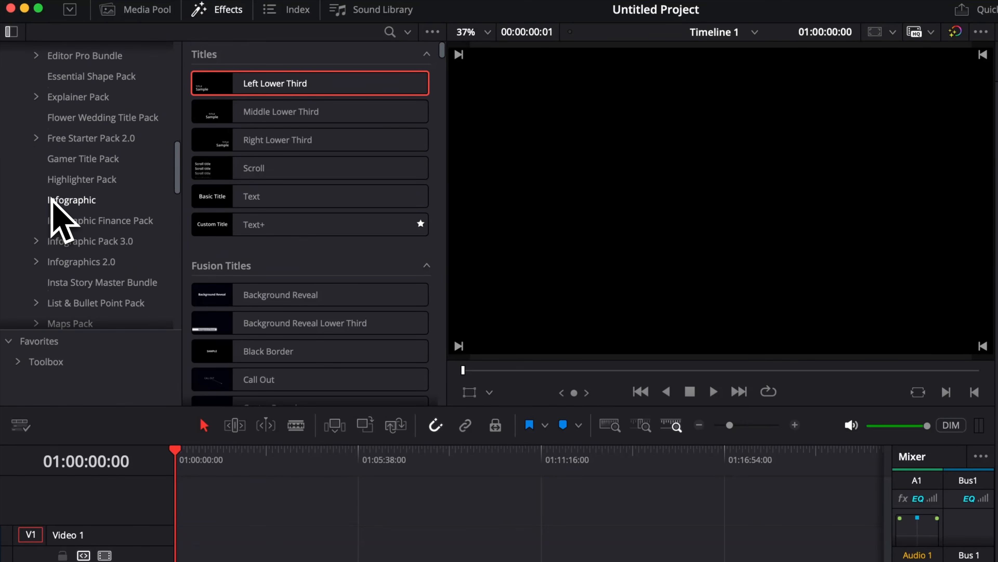
pyautogui.click(100, 236)
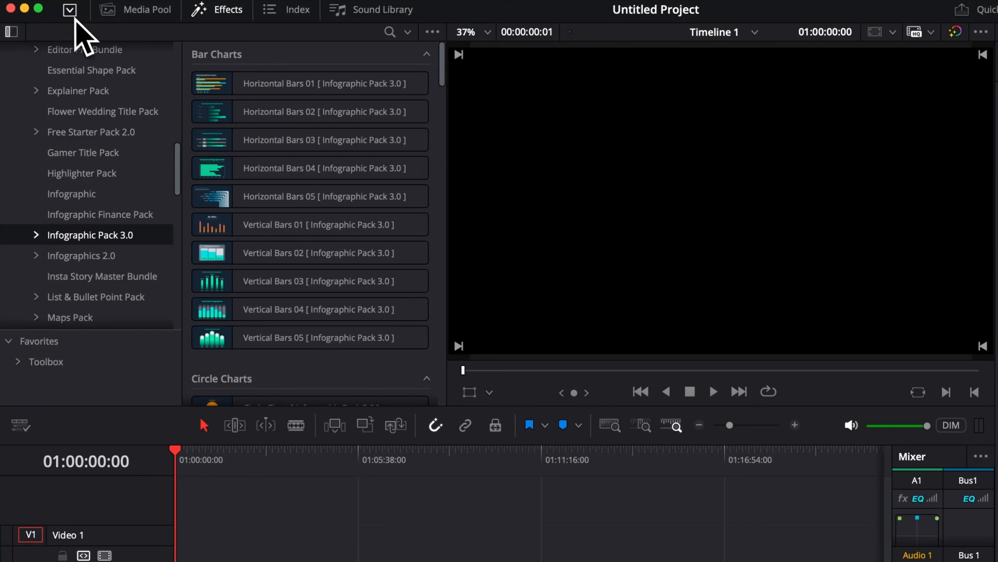
# Step: Extend the effects library to full height and expand Infographic Pack 3.0 into its subcategories
pyautogui.click(69, 9)
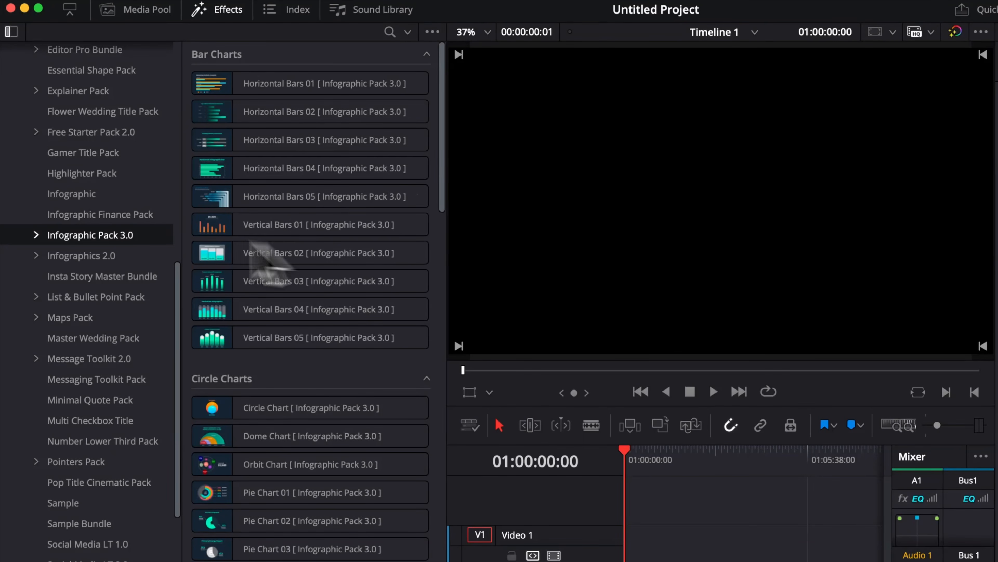
pyautogui.click(36, 235)
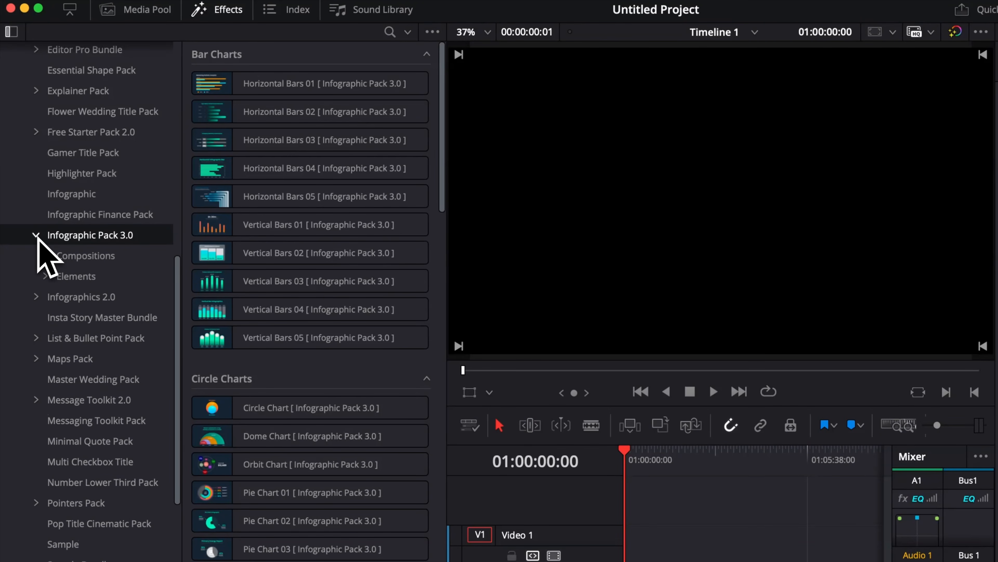
pyautogui.scroll(-3, 130, 262)
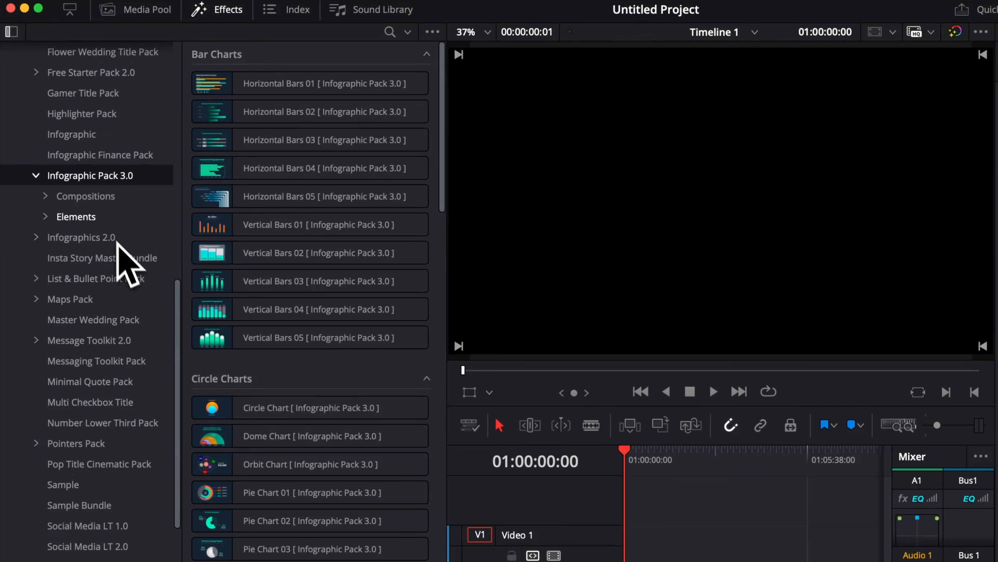
# Step: Browse the pack's Compositions templates and preview Flowchart 01 from the Miscellaneous group
pyautogui.click(107, 203)
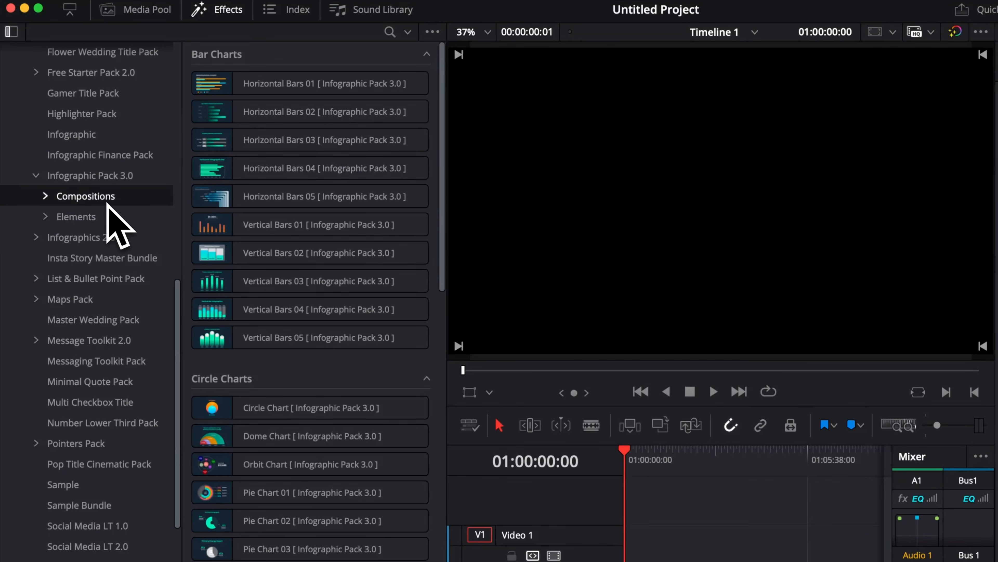
pyautogui.click(95, 219)
pyautogui.click(99, 196)
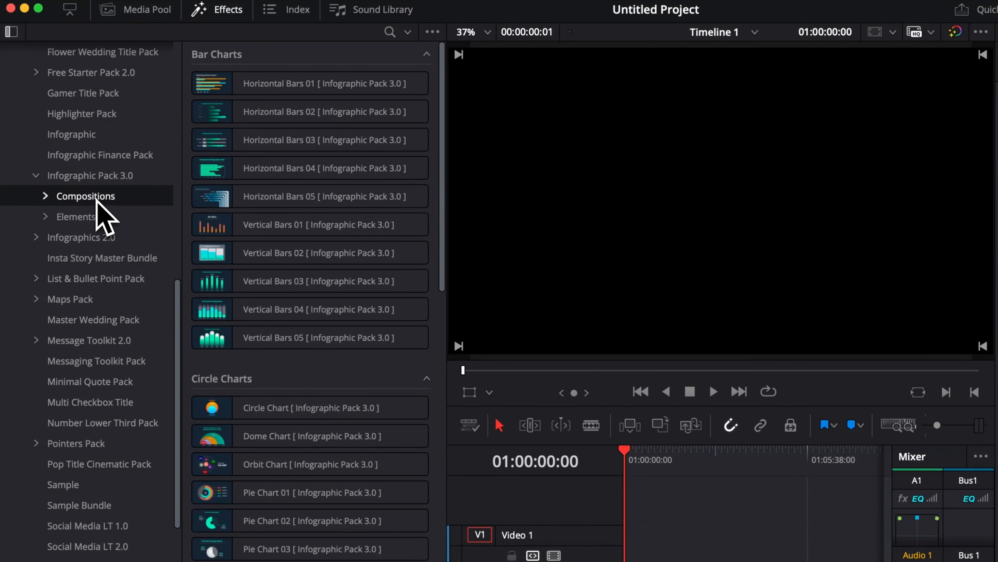
pyautogui.scroll(-15, 334, 394)
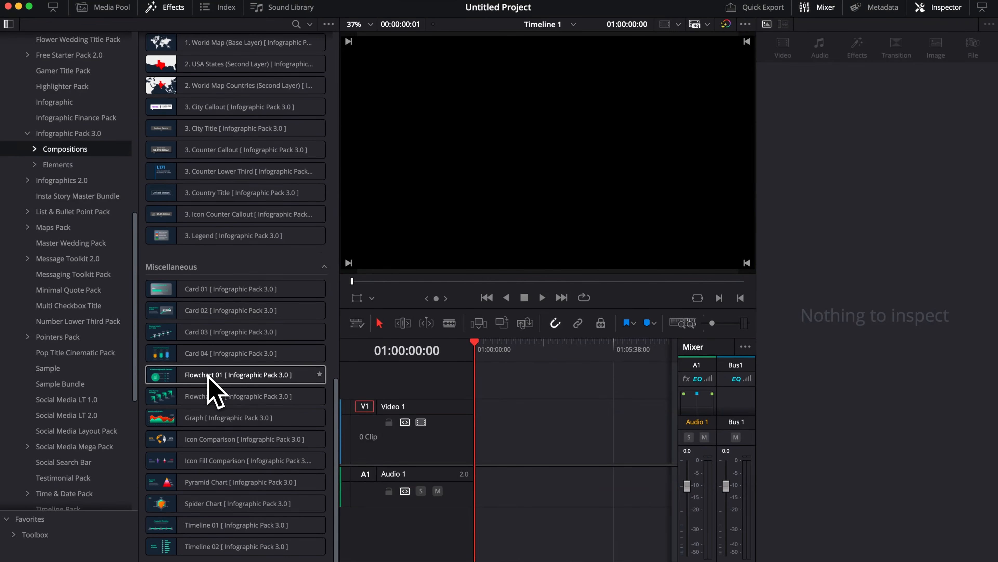
pyautogui.moveTo(214, 378)
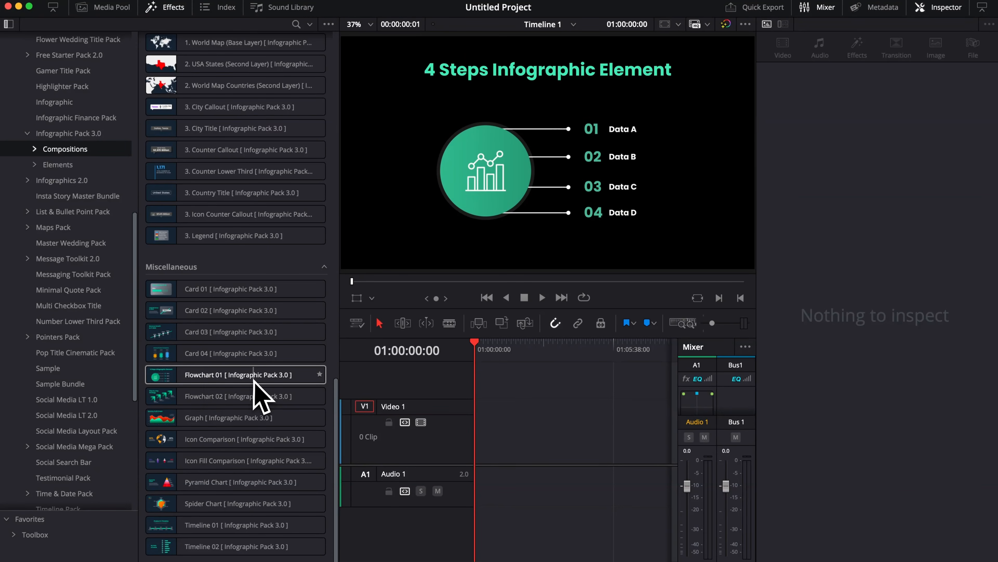
pyautogui.moveTo(202, 400)
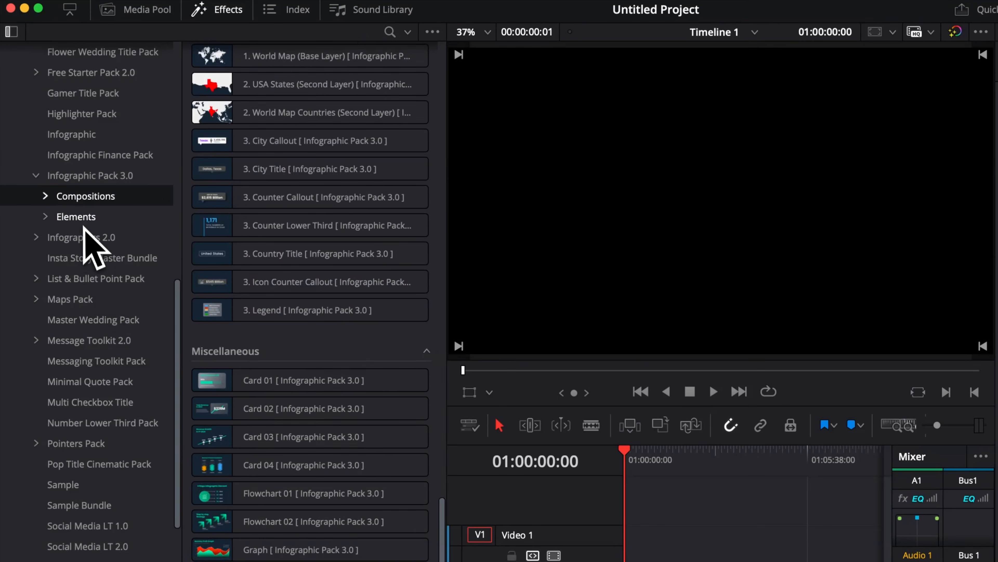
# Step: Browse the pack's Elements templates and preview the Circle Fill visualiser
pyautogui.click(63, 165)
pyautogui.scroll(5, 284, 228)
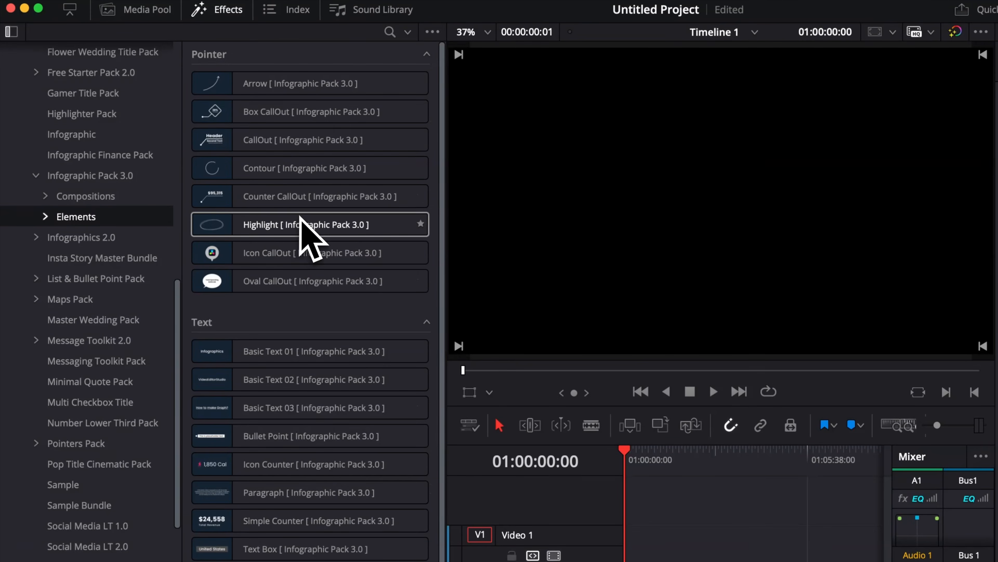
pyautogui.moveTo(315, 121)
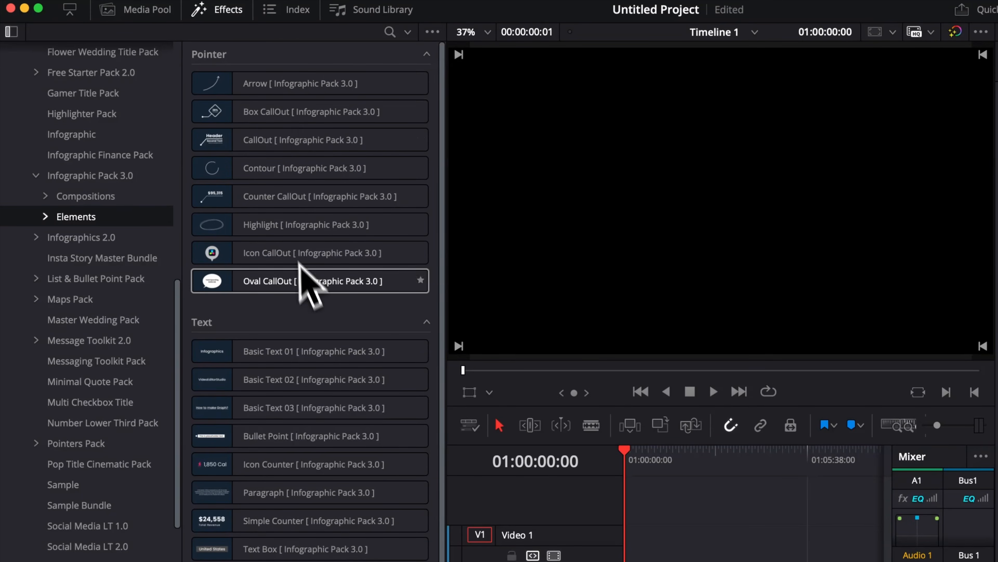
pyautogui.scroll(-5, 311, 291)
pyautogui.moveTo(271, 494)
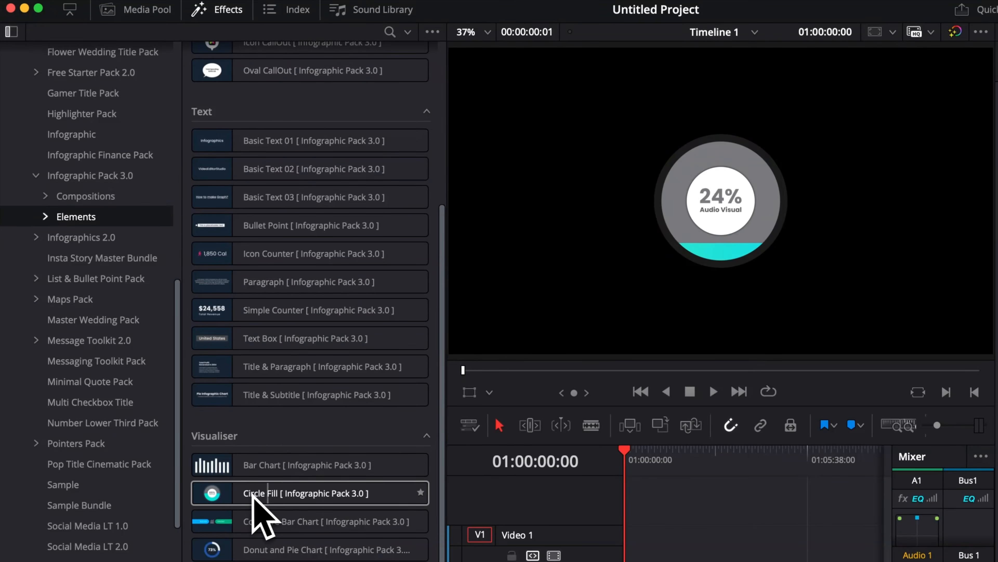
pyautogui.scroll(3, 271, 390)
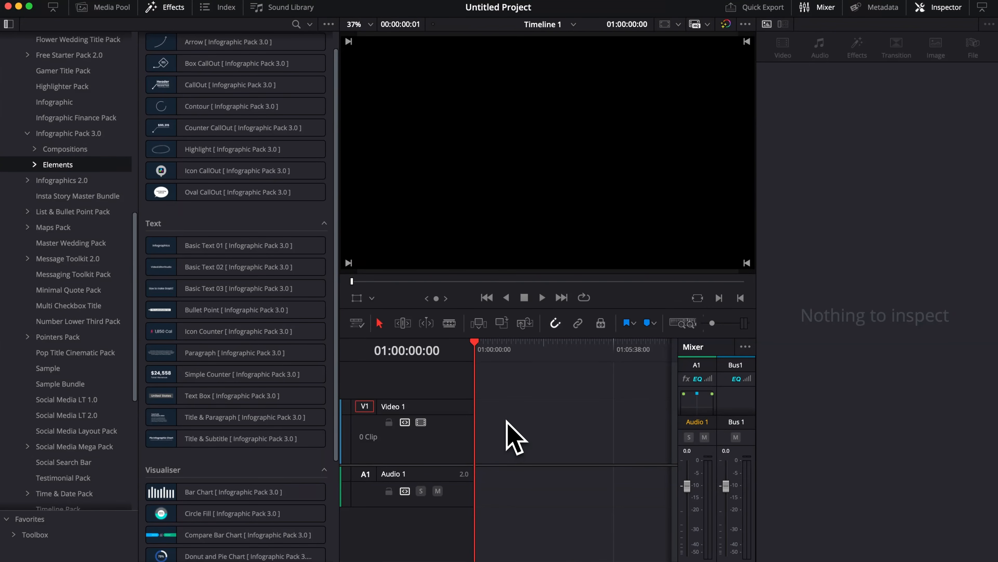
pyautogui.scroll(1, 185, 220)
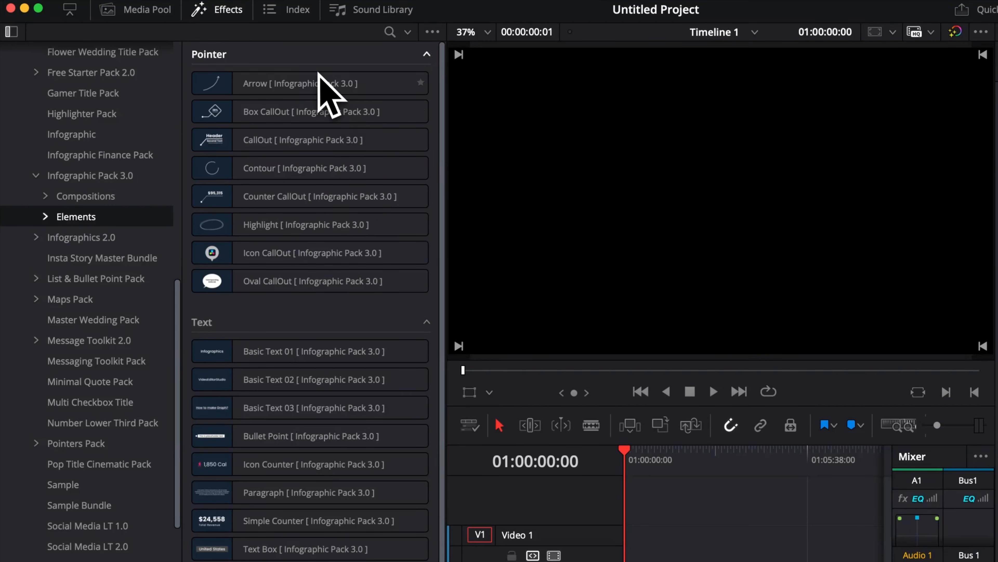
# Step: Expand Elements and look through its Pointer, Text and Visualiser categories
pyautogui.click(46, 217)
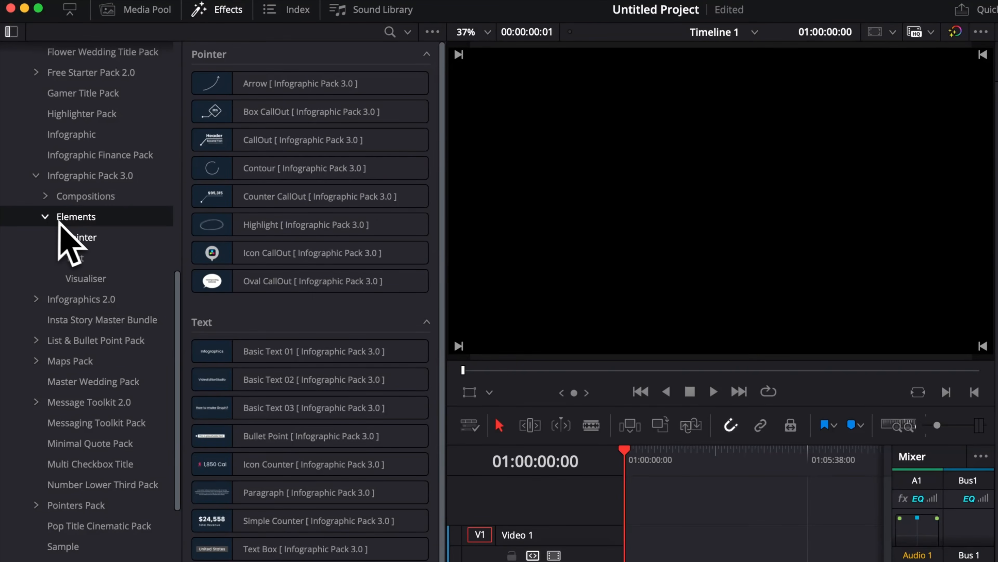
pyautogui.click(79, 236)
pyautogui.click(80, 256)
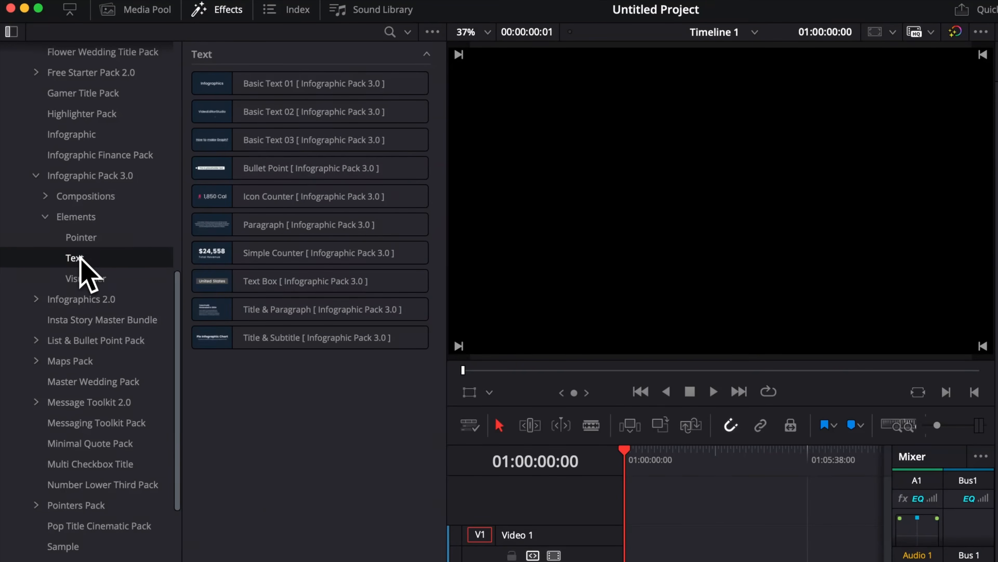
pyautogui.click(90, 277)
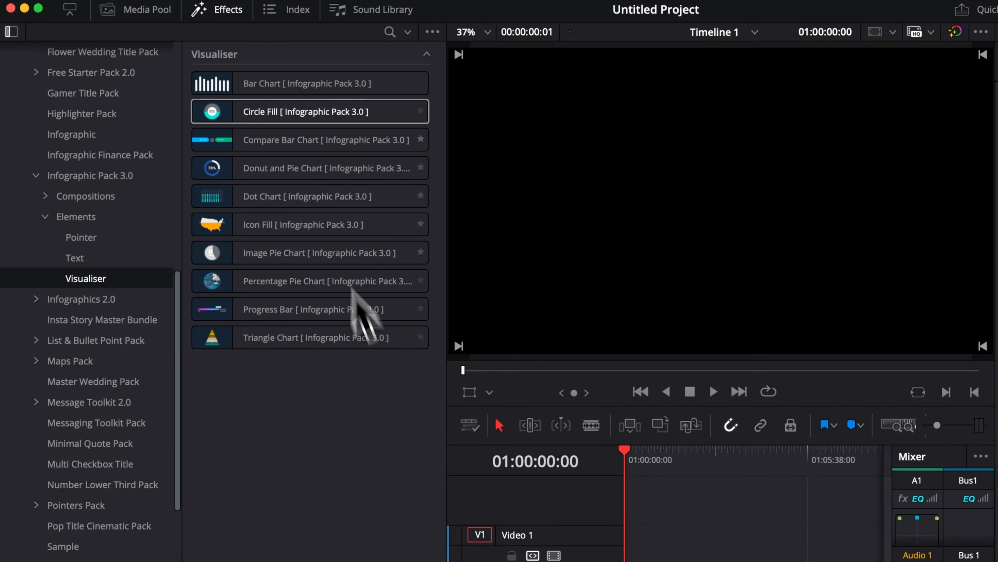
pyautogui.click(87, 255)
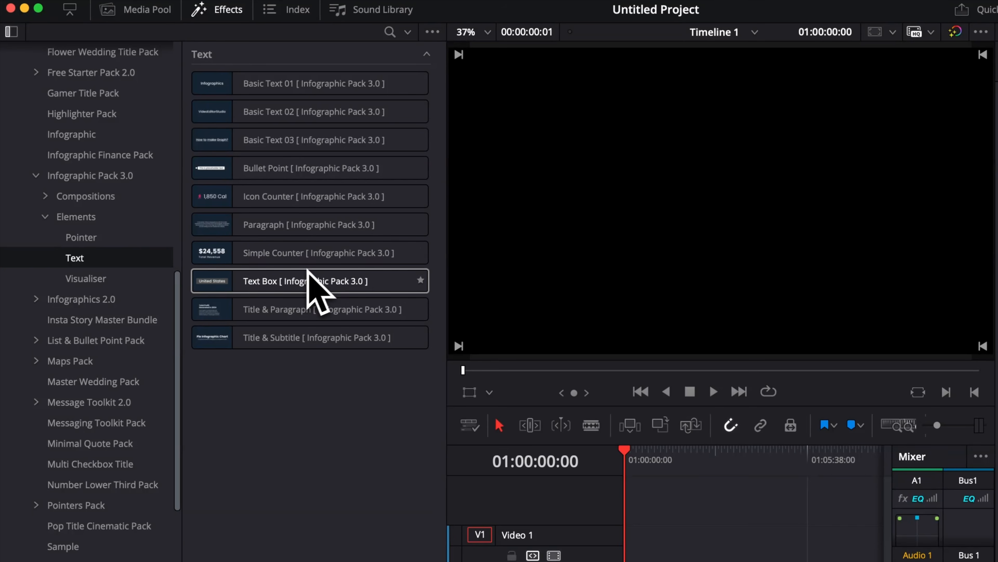
pyautogui.click(107, 238)
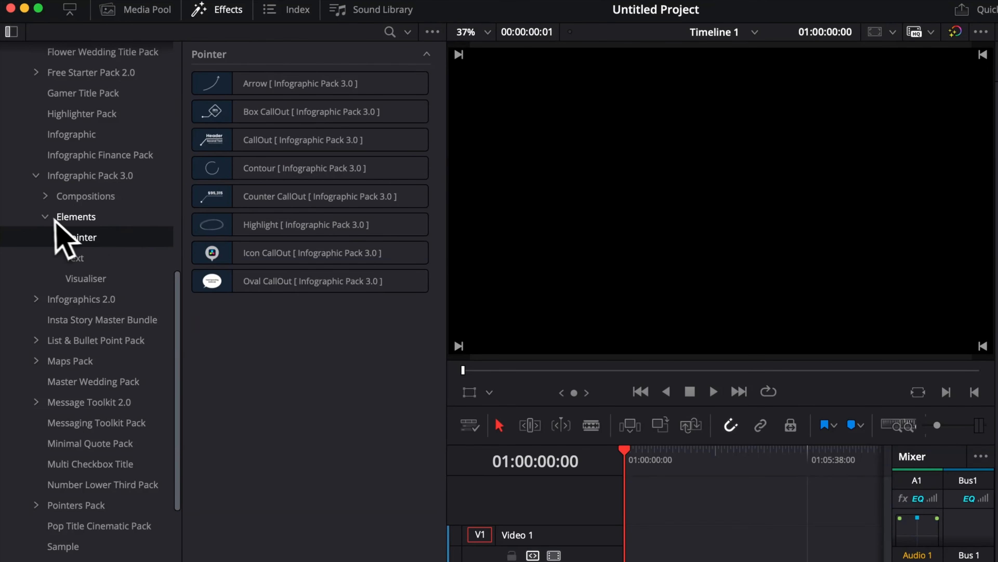
# Step: Collapse Elements, expand Compositions, and place 1. Horiz. Line Layout (5X7) from Graphs on track Video 1 at the timeline start
pyautogui.click(46, 216)
pyautogui.click(45, 199)
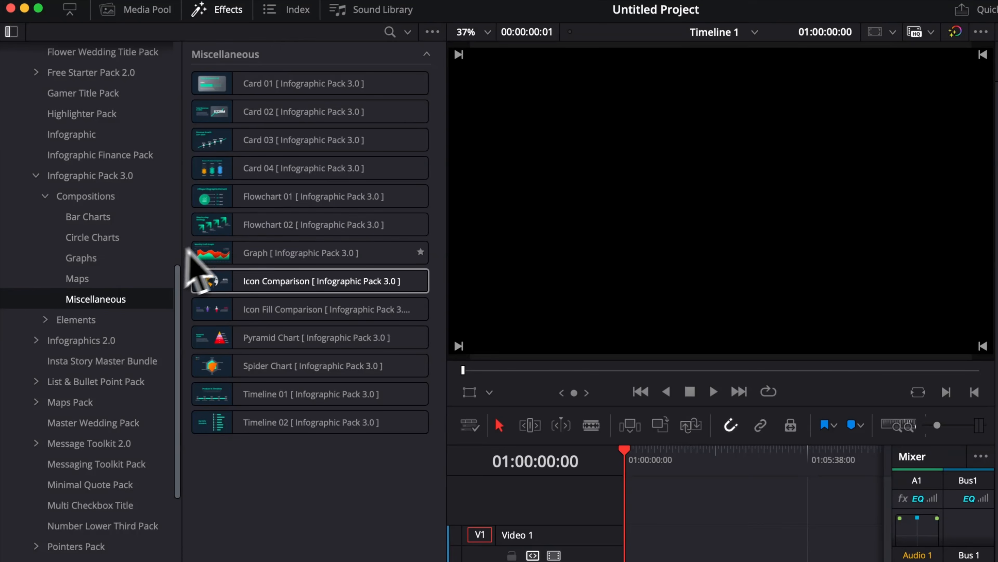
pyautogui.moveTo(319, 421)
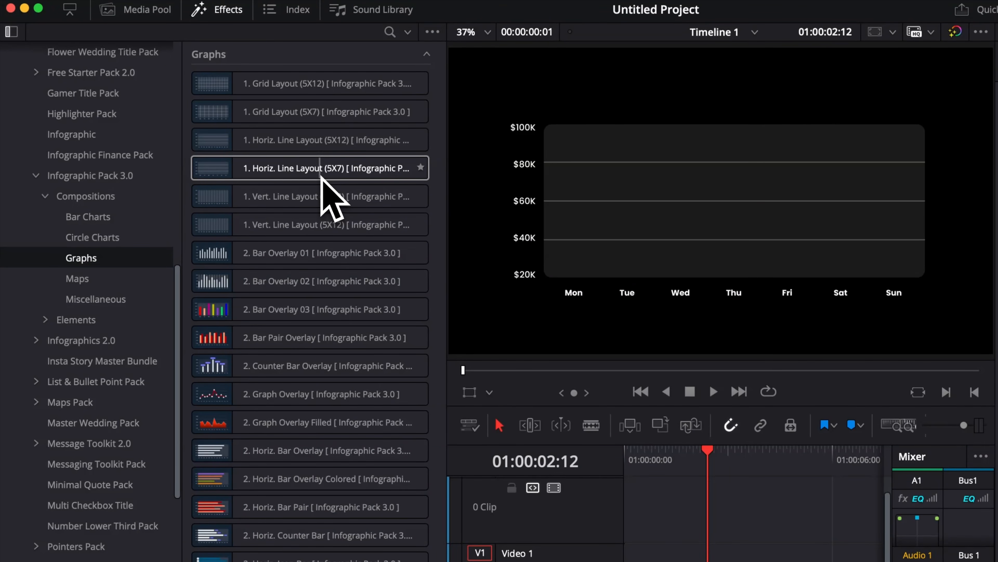
pyautogui.moveTo(283, 178); pyautogui.dragTo(630, 561)
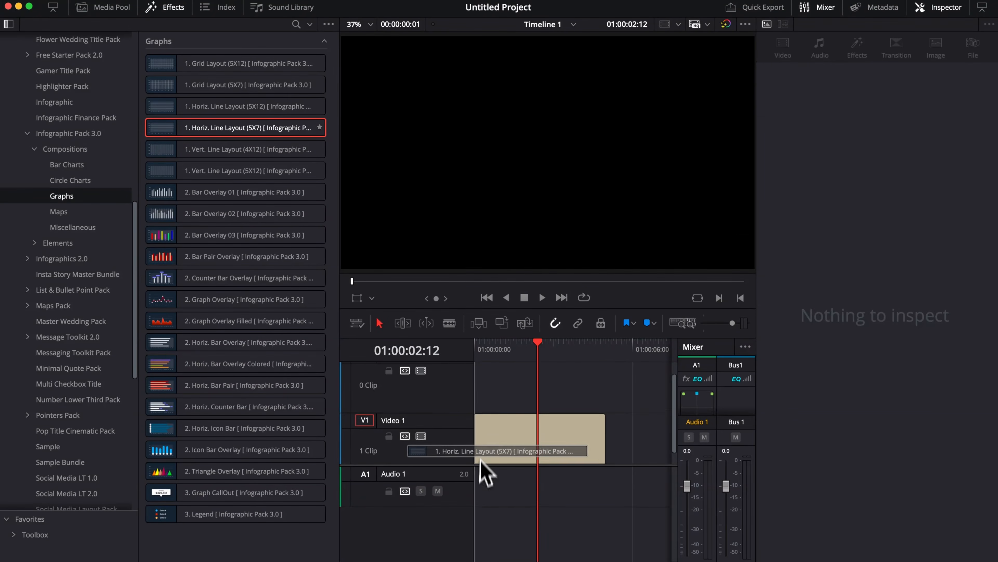
pyautogui.moveTo(480, 459); pyautogui.dragTo(480, 472)
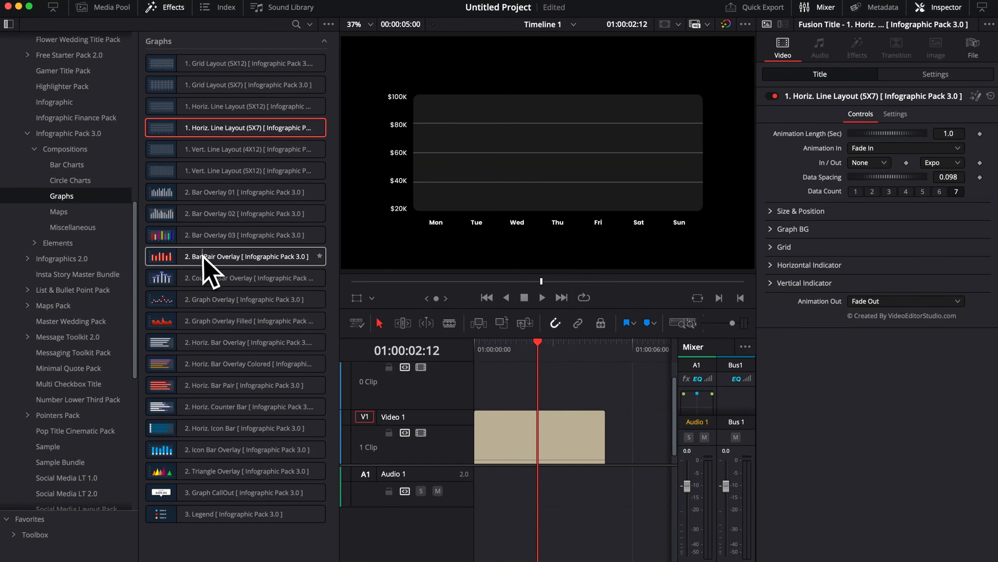
# Step: Place 2. Bar Pair Overlay on Video 2 directly above the line layout clip and set its bar count to 3
pyautogui.click(251, 260)
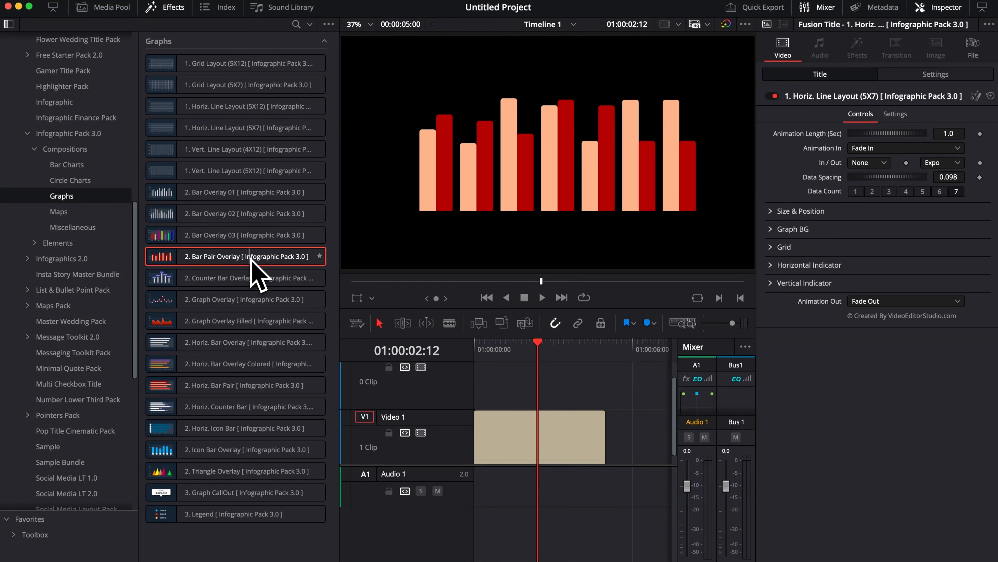
pyautogui.moveTo(251, 260); pyautogui.dragTo(482, 424)
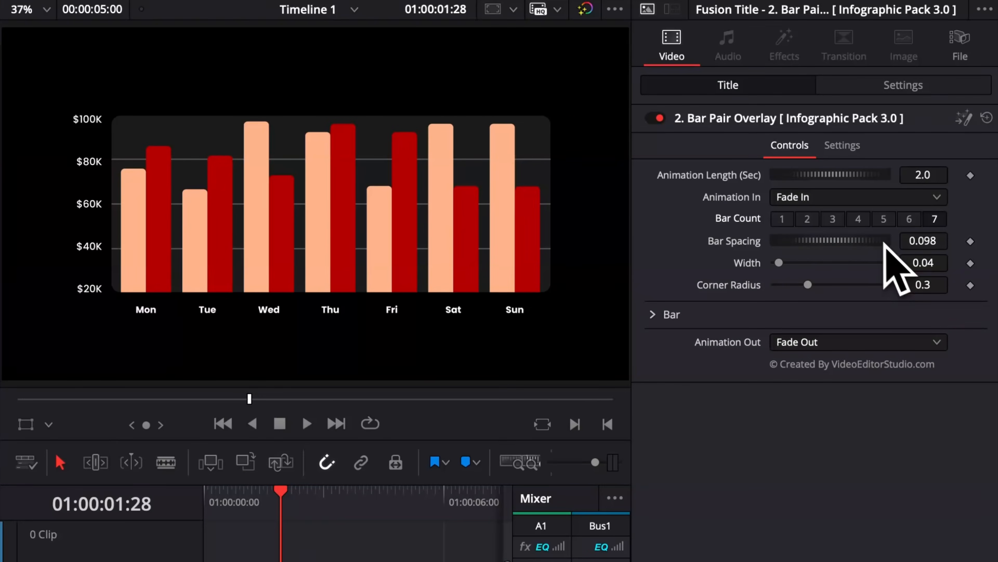
pyautogui.click(909, 220)
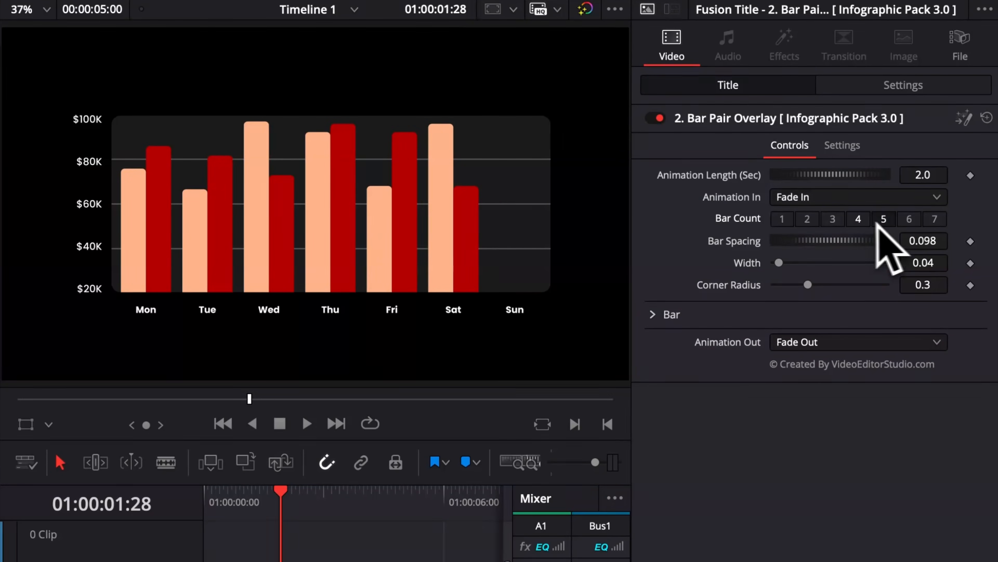
pyautogui.click(858, 220)
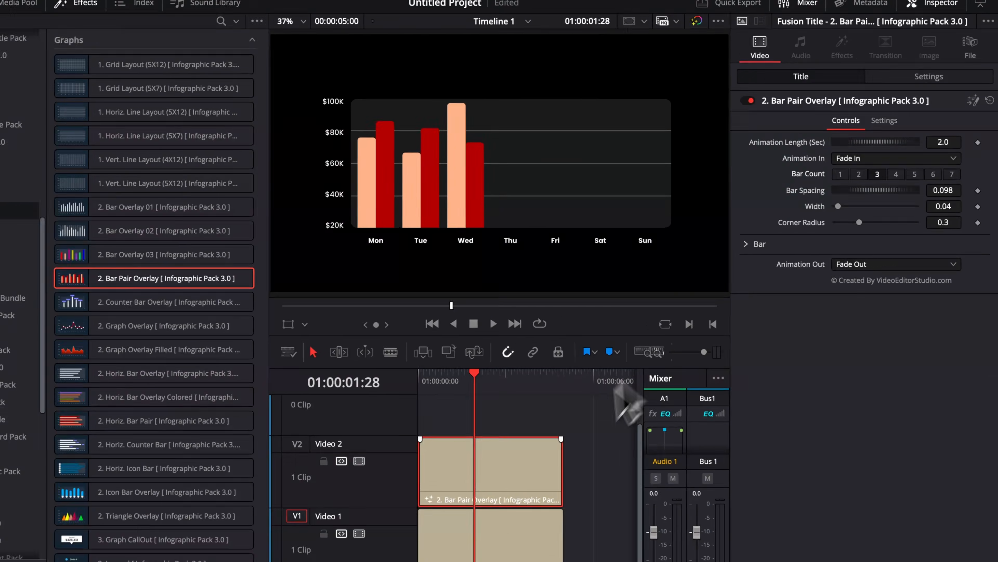
# Step: Set the line layout clip's data count to 3 and increase its data spacing to spread the day labels across the graph
pyautogui.click(539, 494)
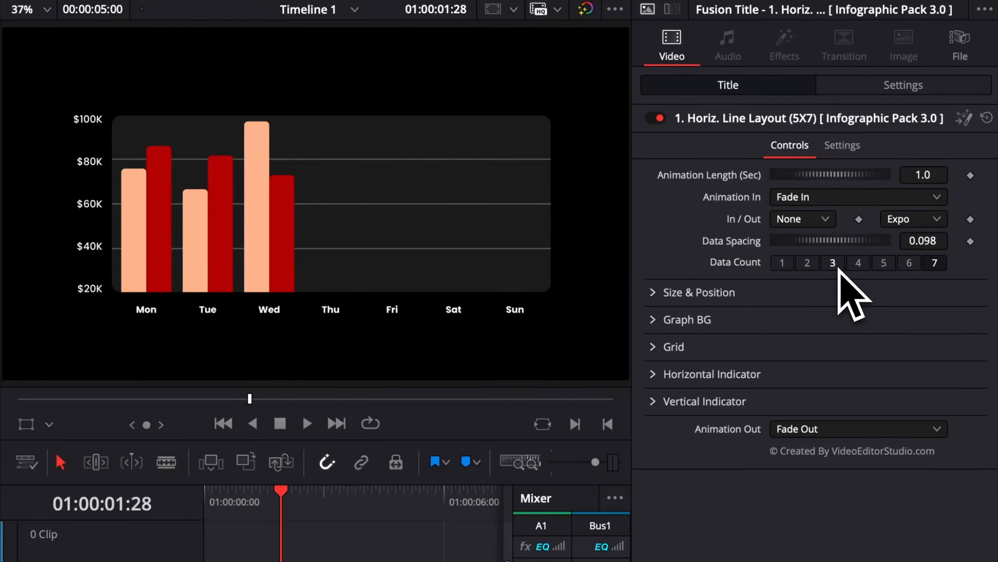
pyautogui.click(891, 193)
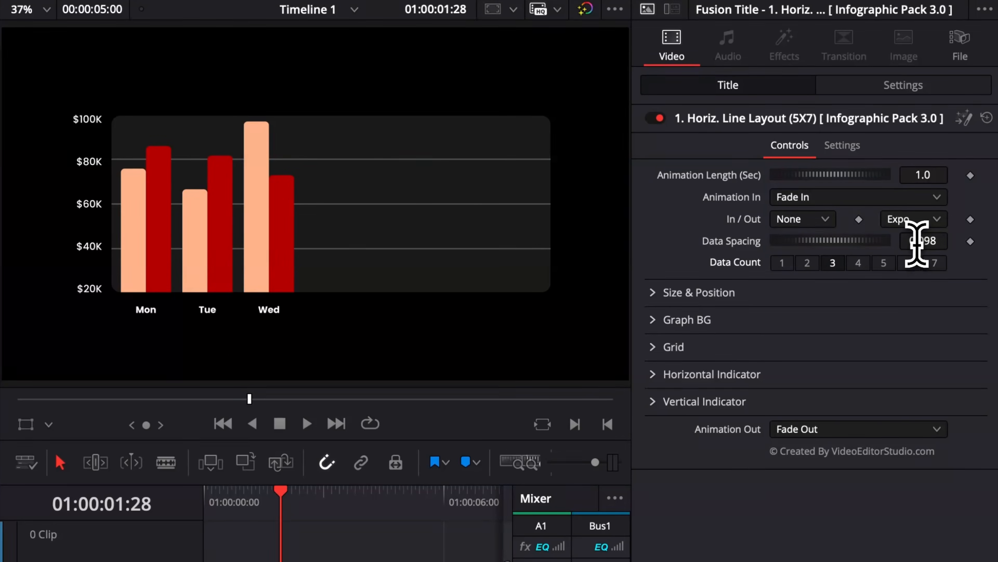
pyautogui.moveTo(917, 243); pyautogui.dragTo(935, 244)
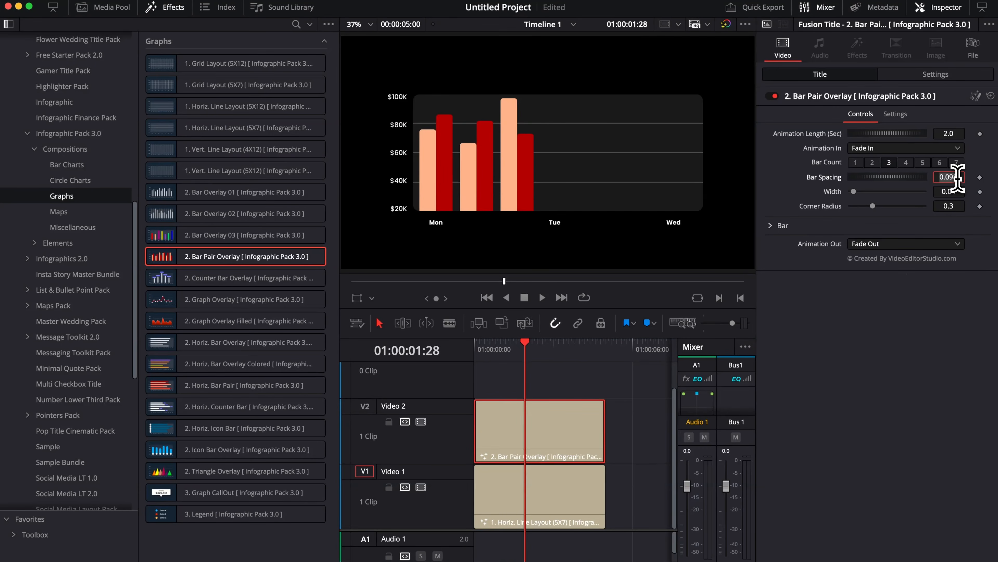
# Step: Set the bar pair overlay's bar spacing to 0.287 and expand its Bar settings
pyautogui.moveTo(957, 177); pyautogui.dragTo(955, 178)
pyautogui.click(955, 191)
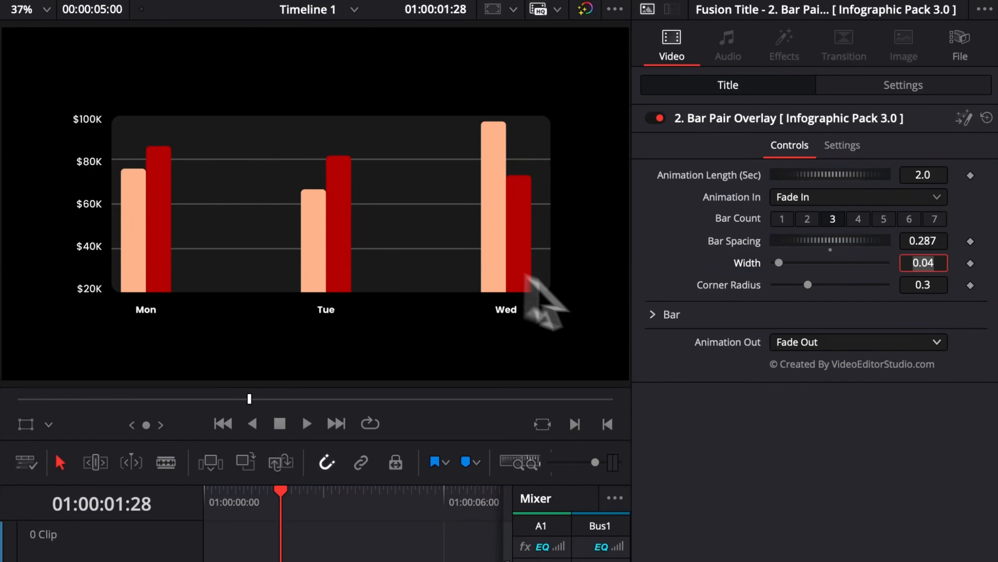
pyautogui.click(666, 315)
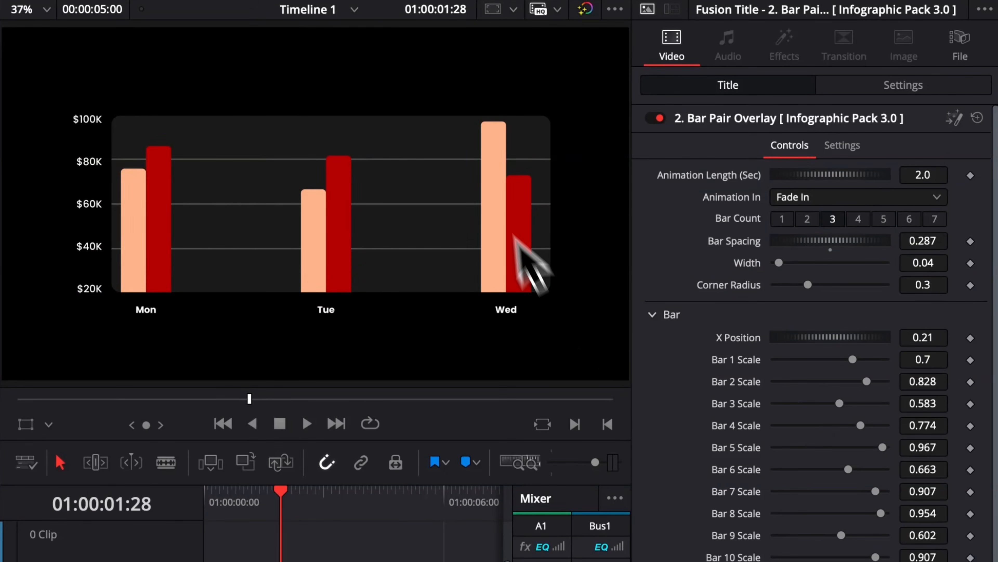
# Step: Adjust the bar scales in the bar pair overlay so the three pairs have different heights
pyautogui.moveTo(852, 359); pyautogui.dragTo(861, 403)
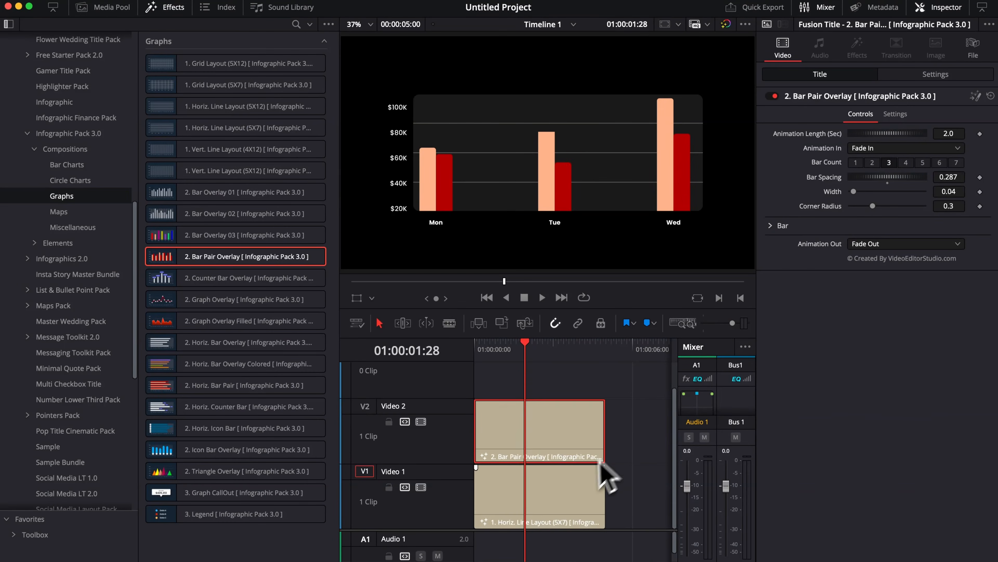
# Step: Remove $100K and $80K from the line layout's vertical indicator and spread the remaining $60K, $40K and $20K labels over the graph's full height
pyautogui.click(545, 524)
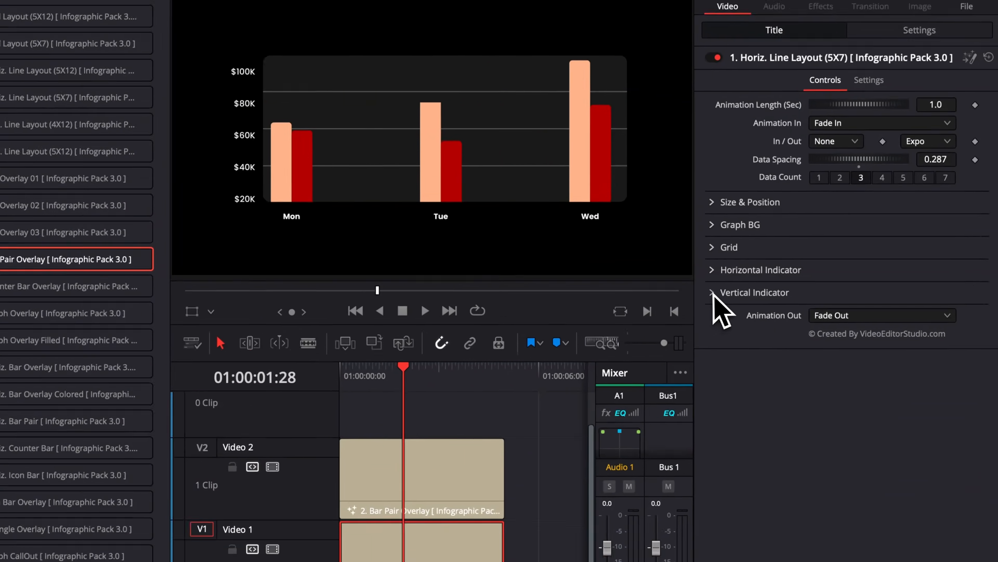
pyautogui.click(771, 283)
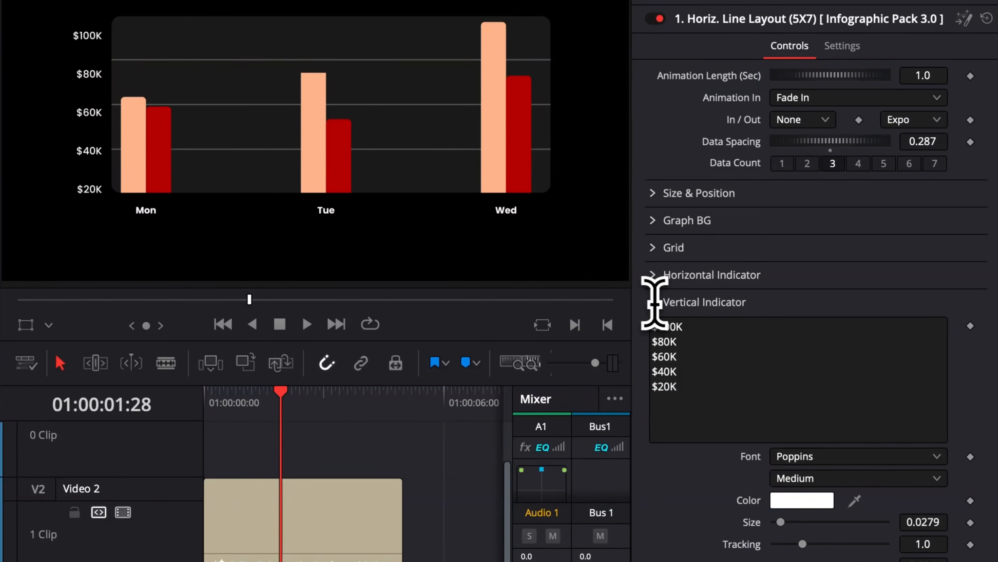
pyautogui.moveTo(706, 336); pyautogui.dragTo(639, 318)
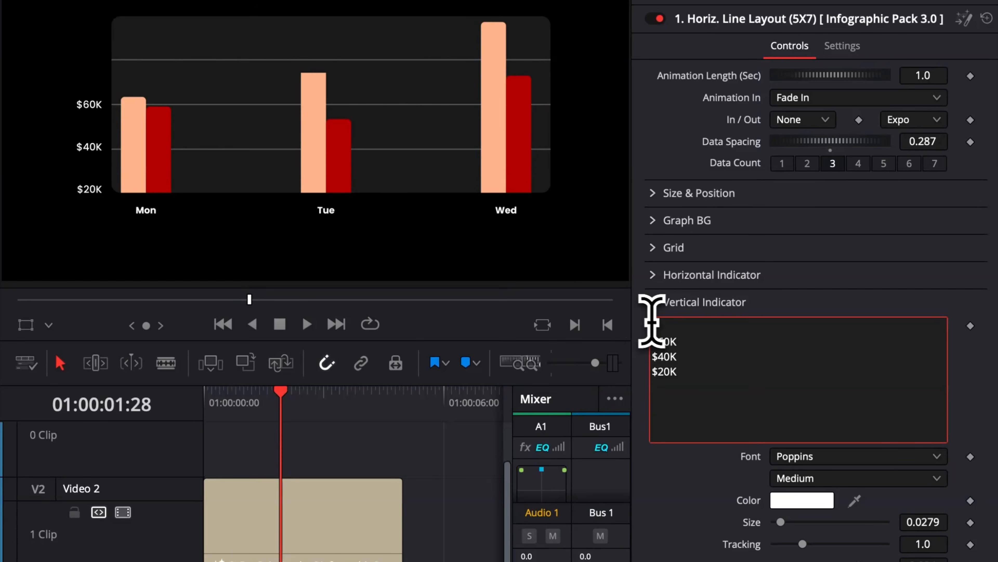
pyautogui.click(859, 561)
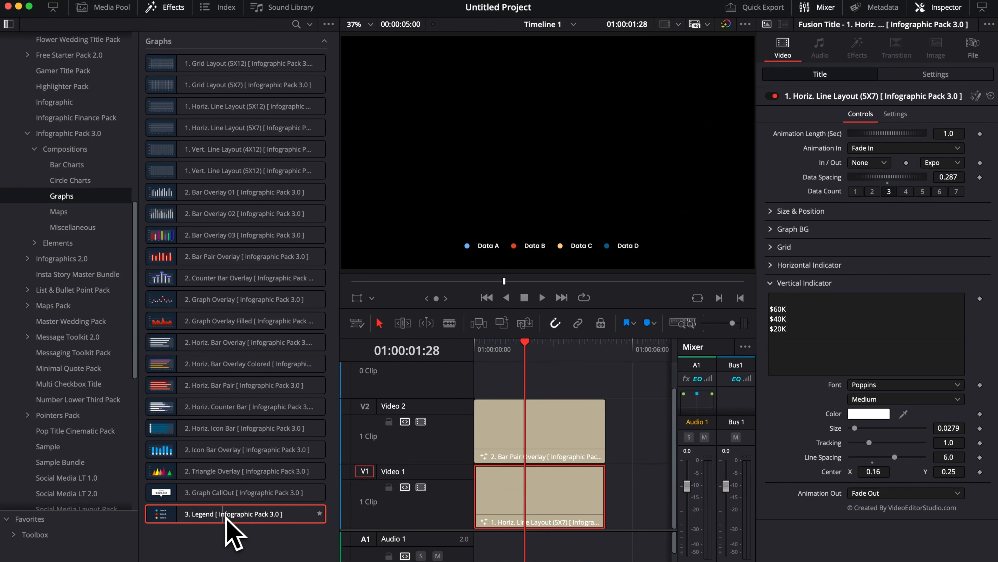
# Step: Place 3. Legend on Video 3 above the bar overlay and match its two marker colours to the peach and dark red bars
pyautogui.moveTo(224, 516); pyautogui.dragTo(482, 398)
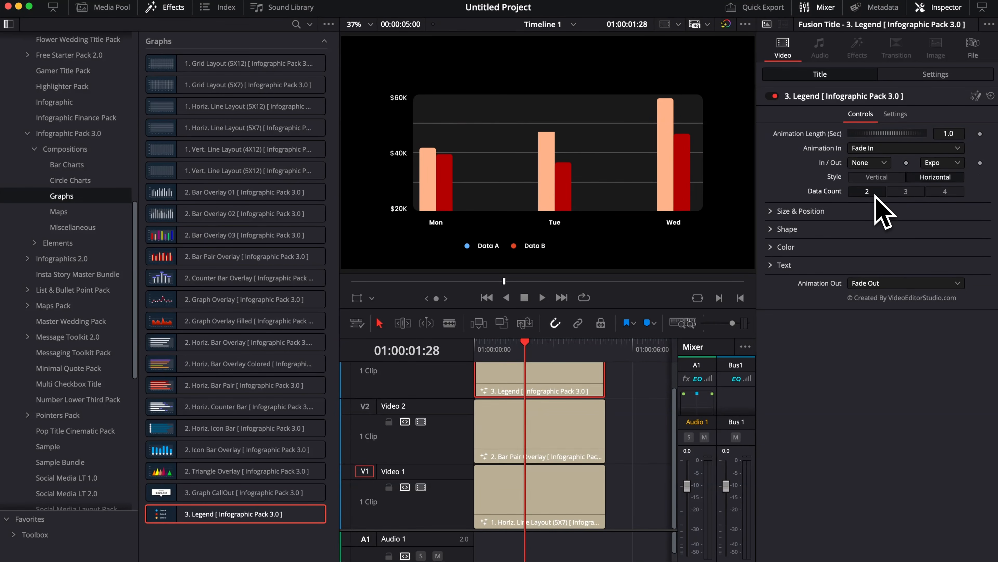
pyautogui.click(773, 248)
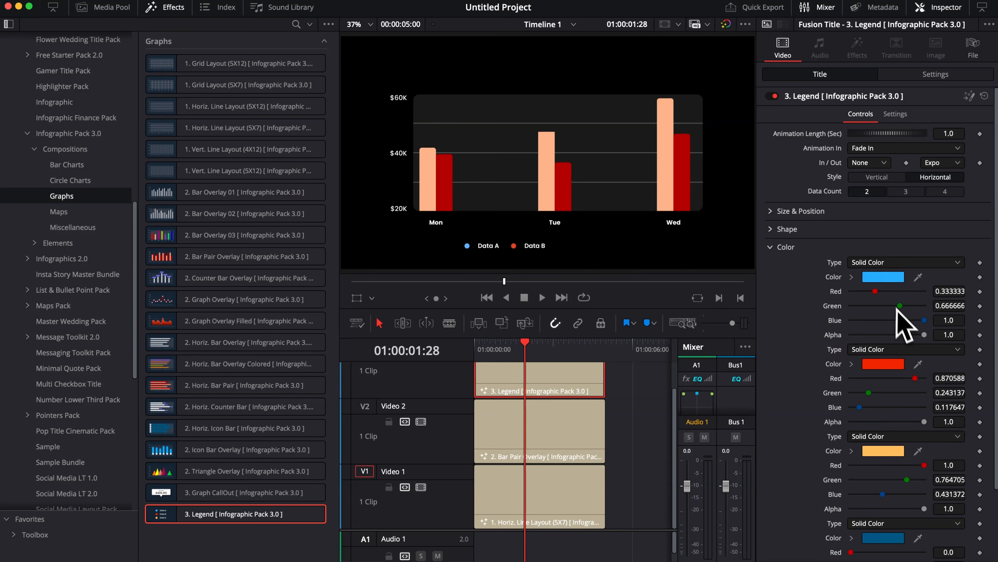
pyautogui.click(885, 280)
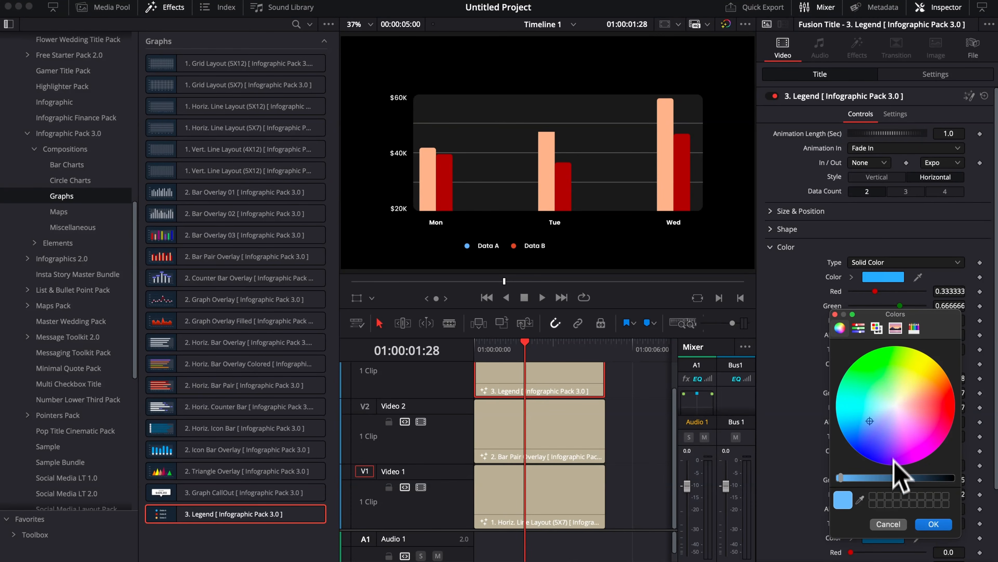
pyautogui.click(861, 498)
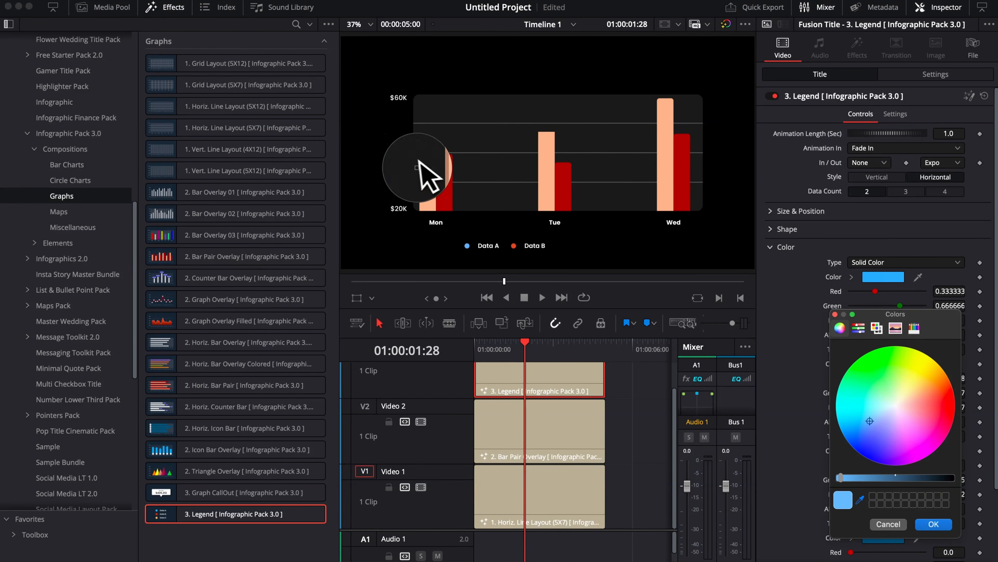
pyautogui.click(427, 175)
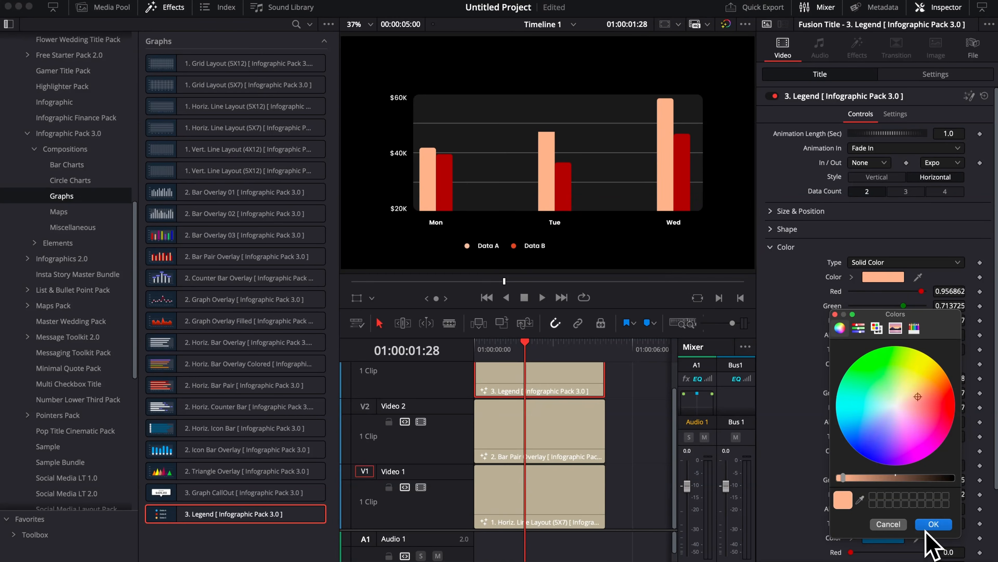
pyautogui.click(933, 525)
pyautogui.click(884, 364)
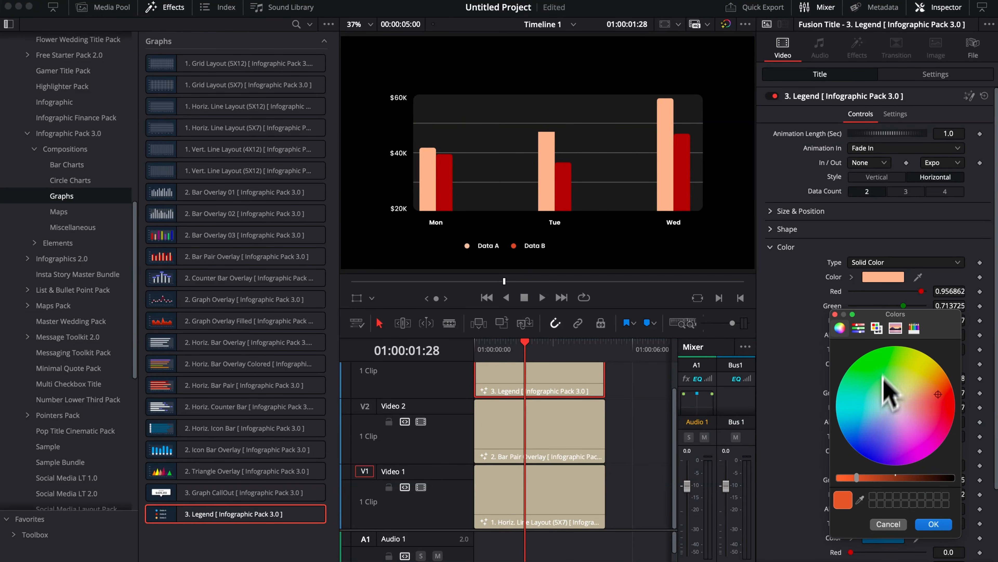
pyautogui.click(771, 247)
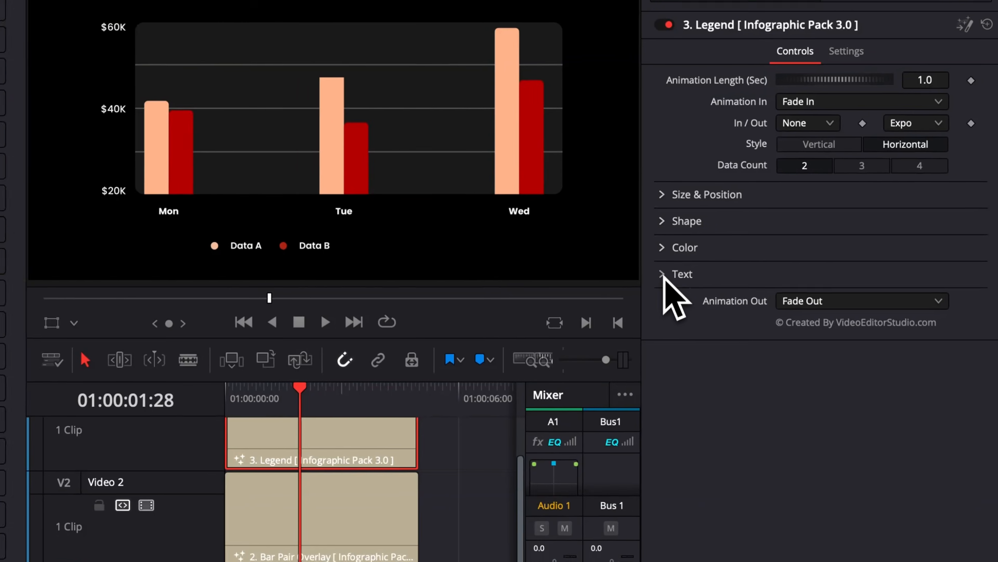
# Step: Expand the legend's Text settings and move the legend by setting its centre X to 0.419
pyautogui.click(771, 265)
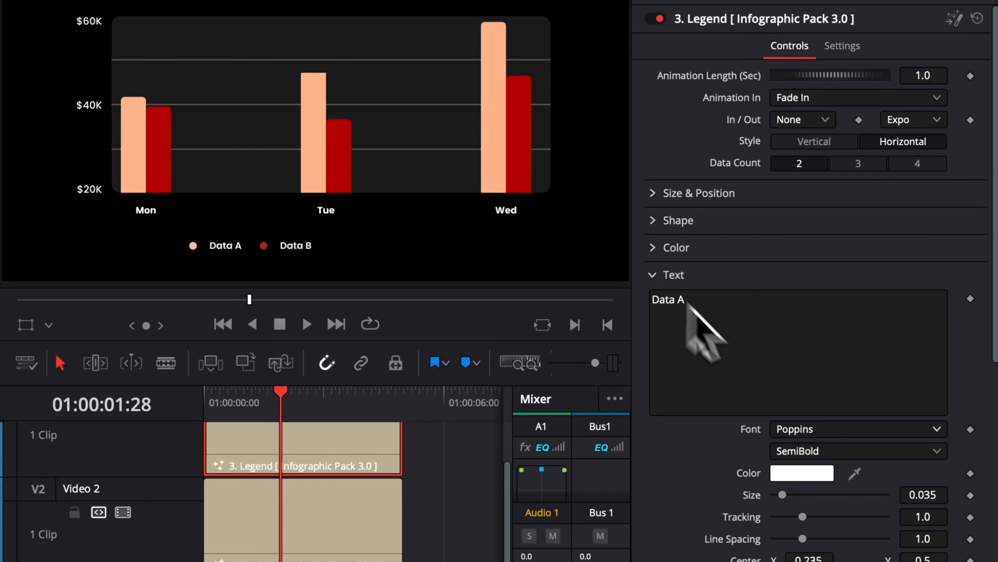
pyautogui.click(733, 332)
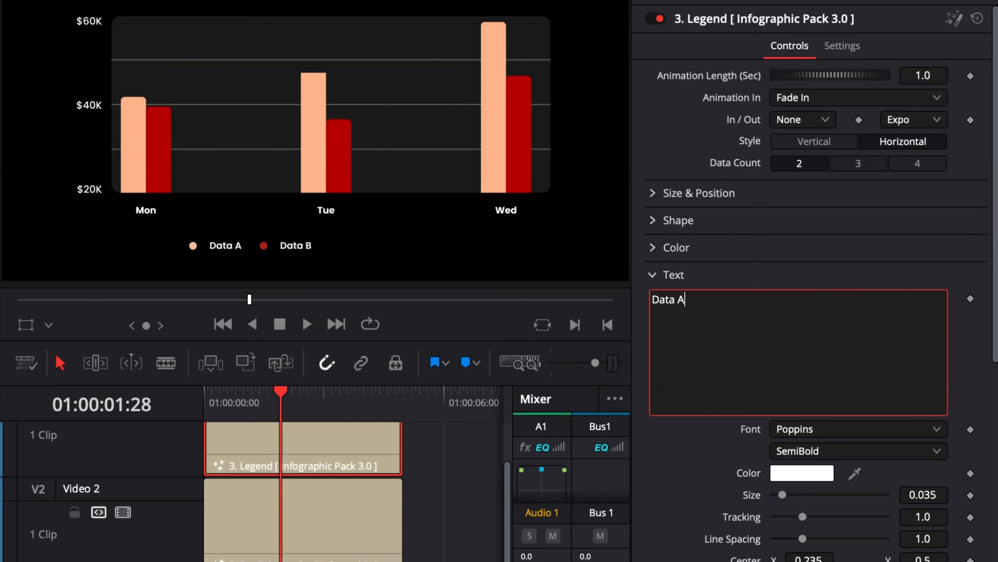
pyautogui.click(654, 194)
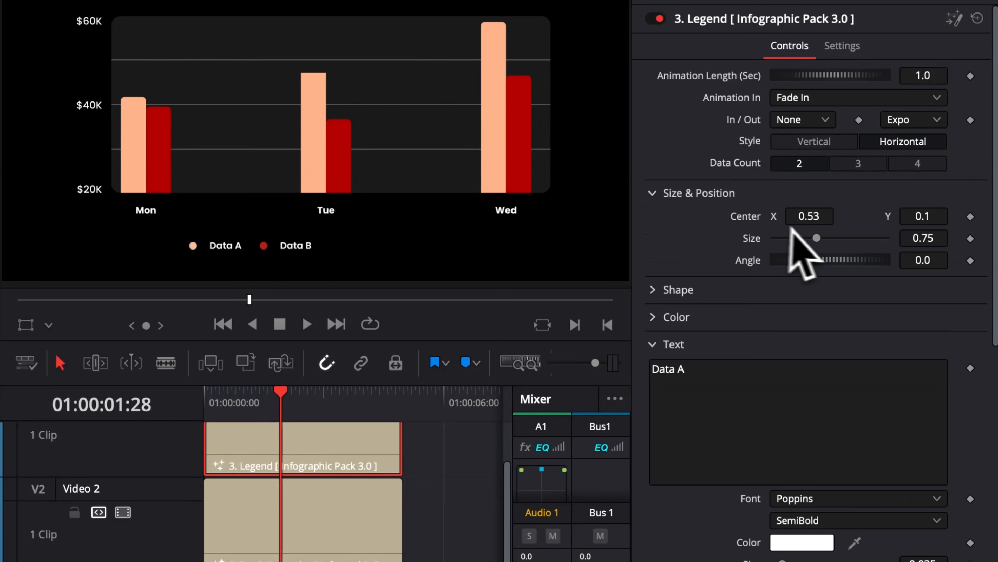
pyautogui.moveTo(821, 218); pyautogui.dragTo(808, 216)
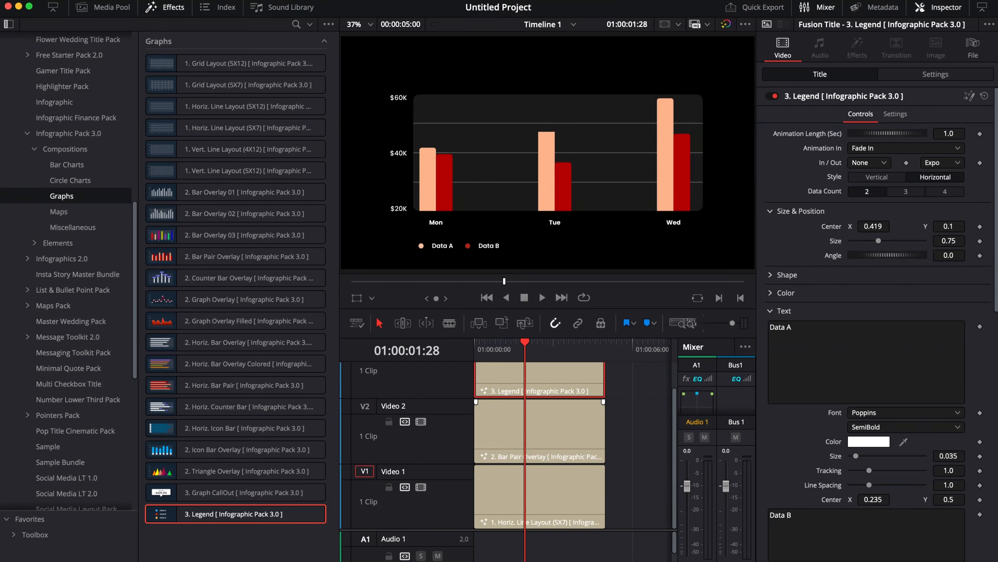
# Step: Place 3. Graph CallOut on Video 4 above the legend clip and position it just above the peach Tue bar
pyautogui.scroll(2, 303, 515)
pyautogui.moveTo(246, 493); pyautogui.dragTo(463, 388)
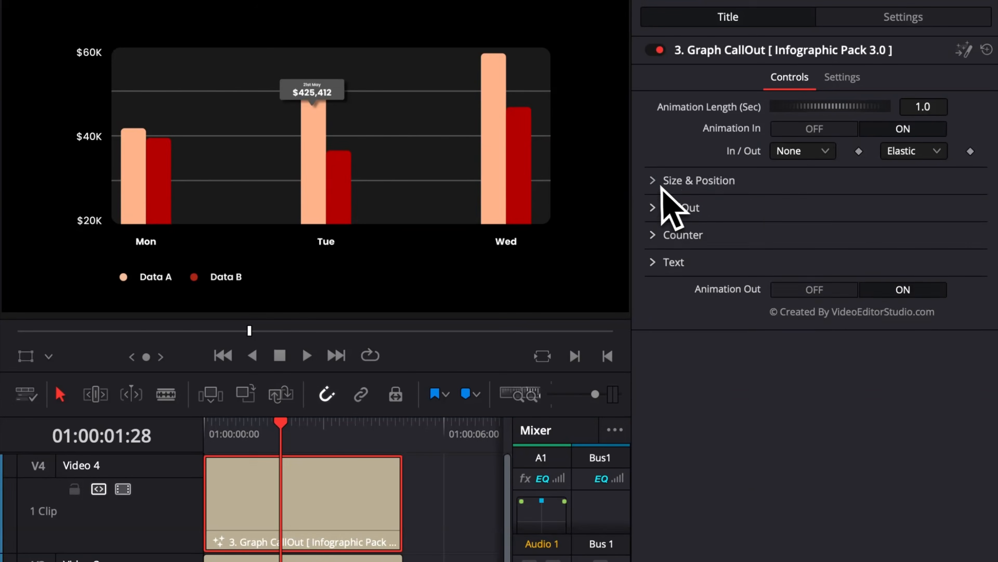
pyautogui.click(771, 182)
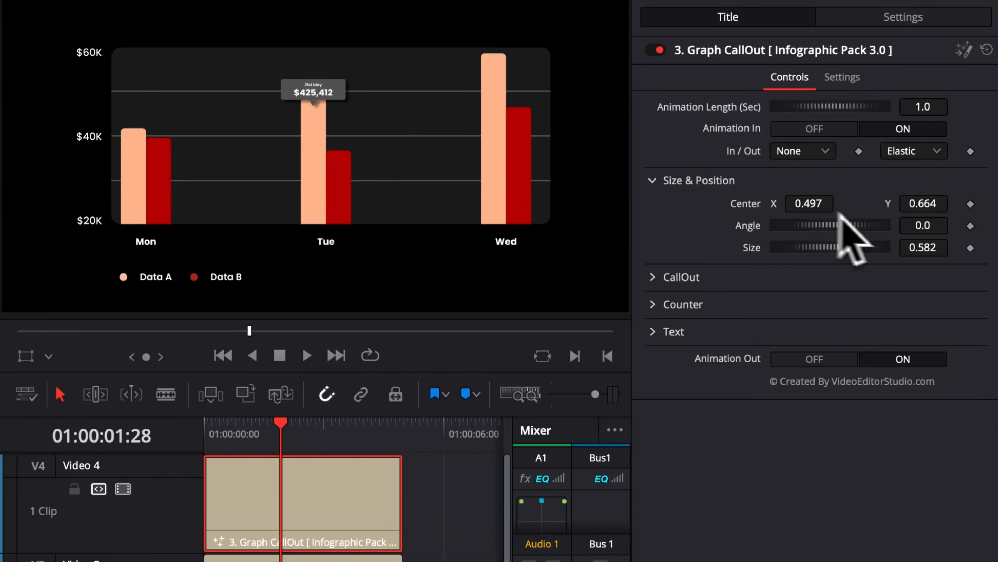
pyautogui.click(853, 181)
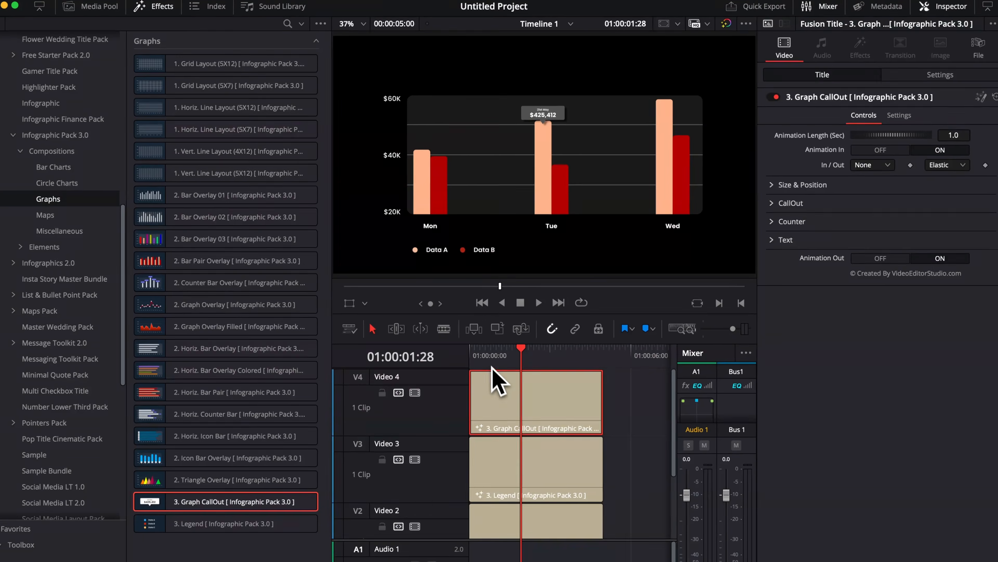
# Step: Play the timeline from the start and shift the Graph CallOut clip so it begins at 01:00:00:28
pyautogui.press('Home')
pyautogui.press('space')
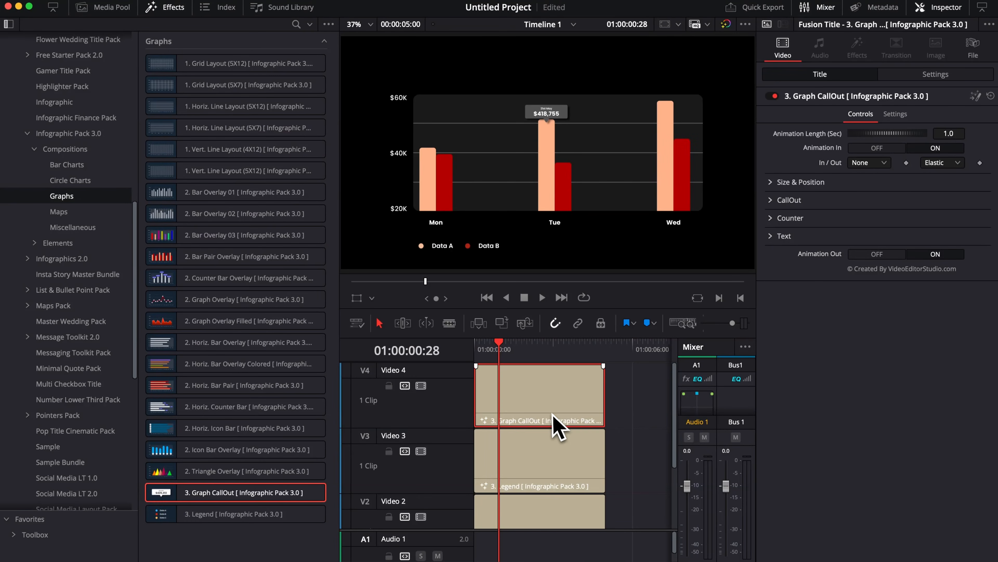
pyautogui.moveTo(552, 414); pyautogui.dragTo(574, 416)
# Step: Play the timeline from the beginning to check the callout's delayed entrance over the graph
pyautogui.moveTo(512, 354); pyautogui.dragTo(468, 347)
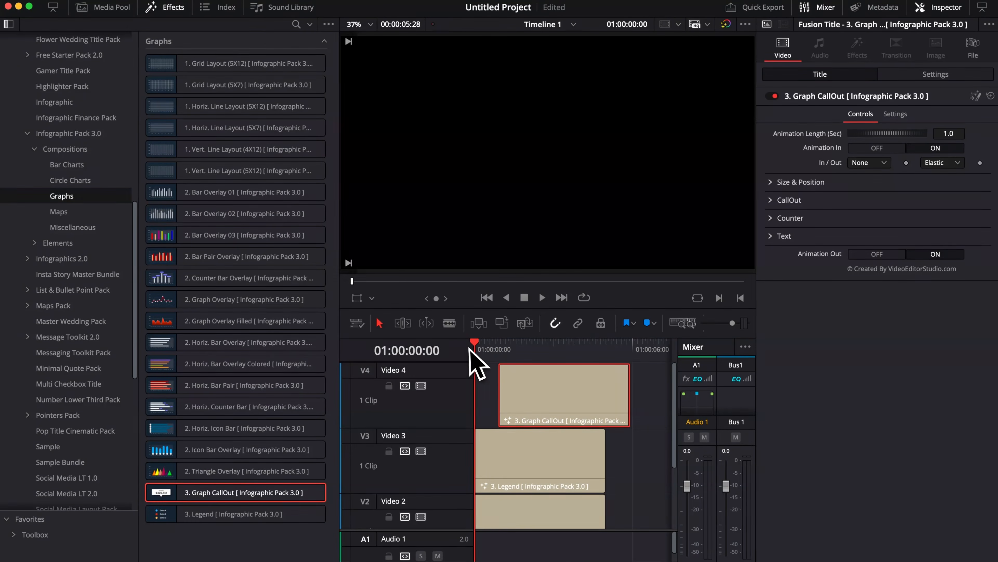
pyautogui.press('space')
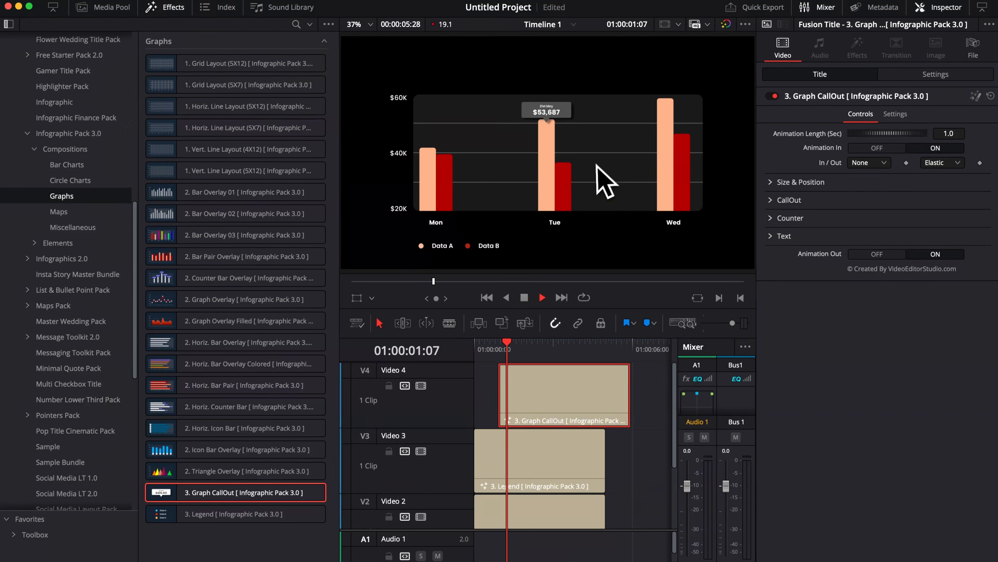
pyautogui.press('space')
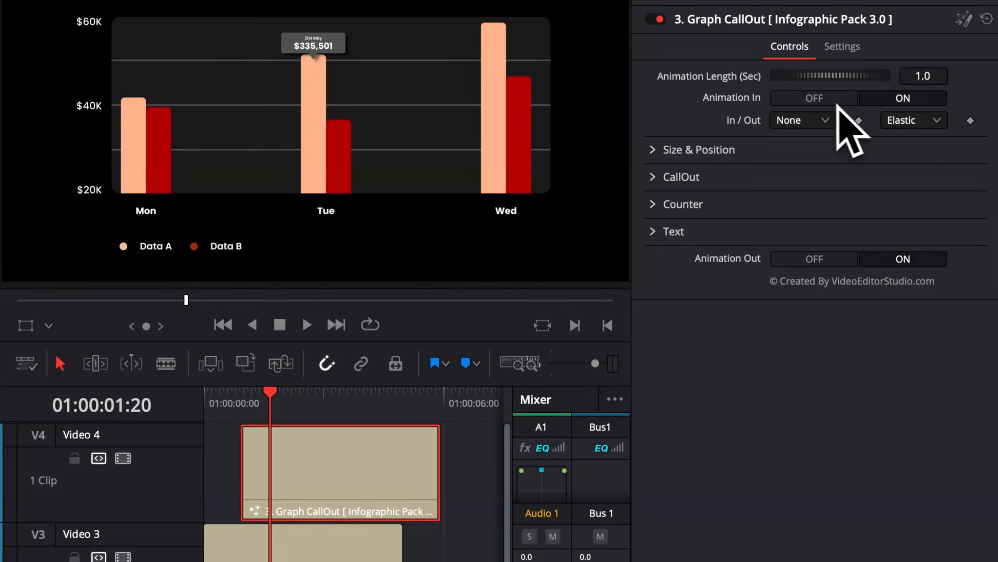
# Step: Select the legend clip on Video 3 and review its Animation In options
pyautogui.click(206, 528)
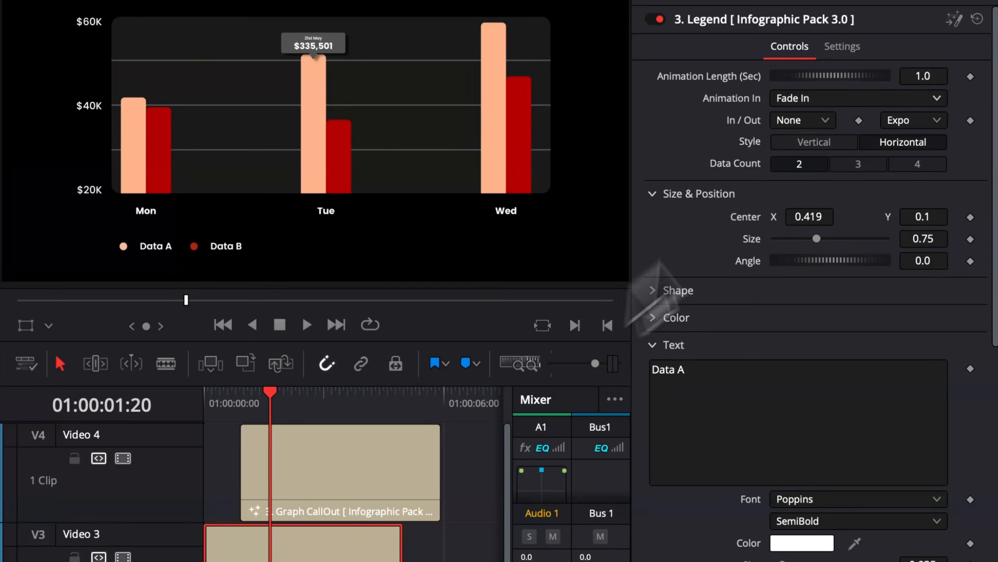
pyautogui.click(822, 98)
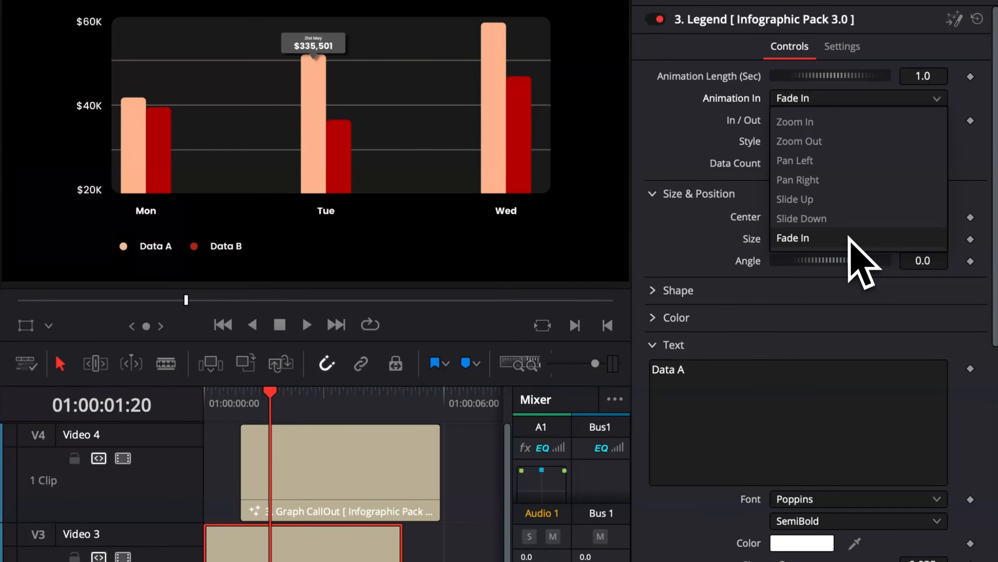
pyautogui.click(654, 119)
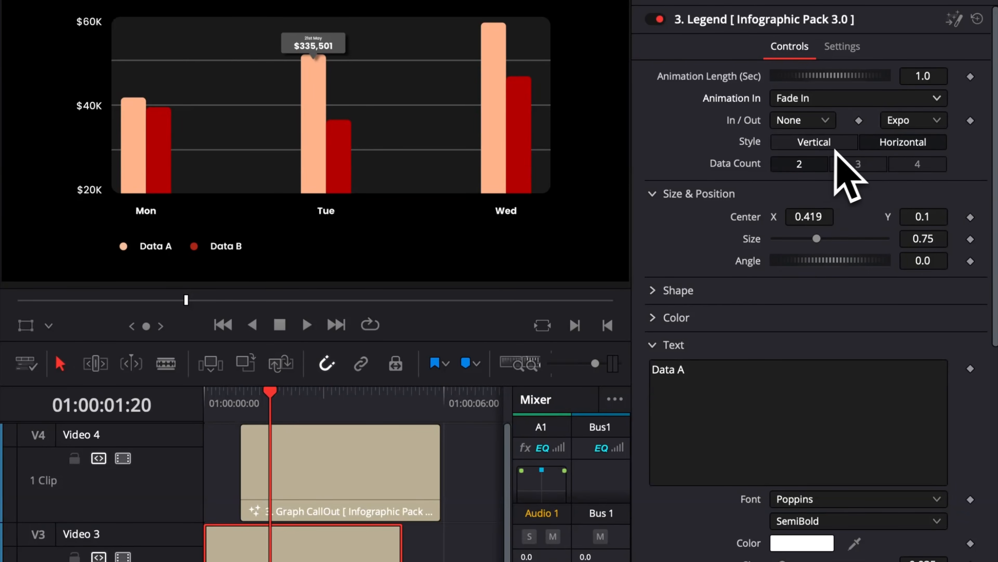
# Step: Try the legend's Vertical style, return it to Horizontal, and collapse its Size & Position and Text settings
pyautogui.click(821, 145)
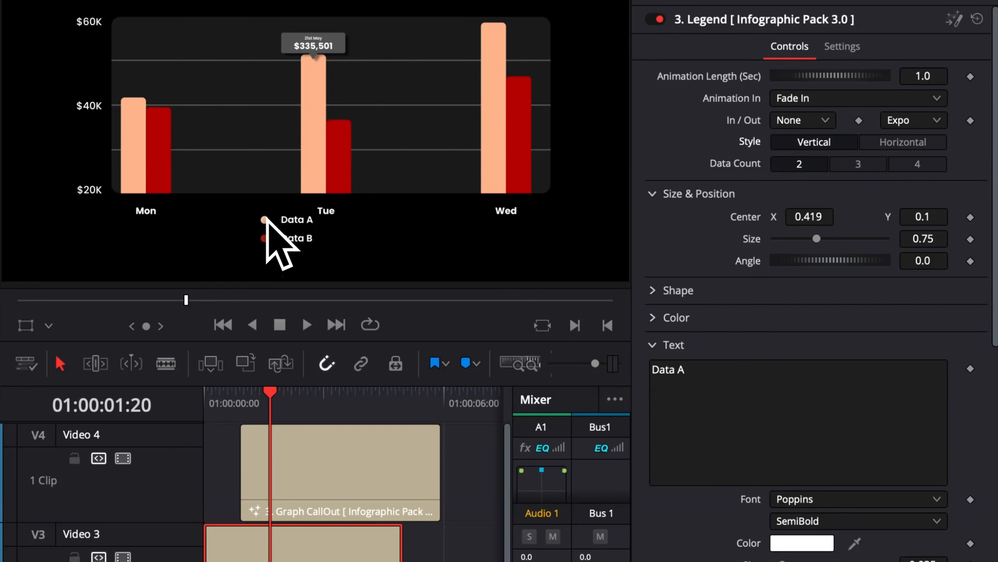
pyautogui.click(900, 143)
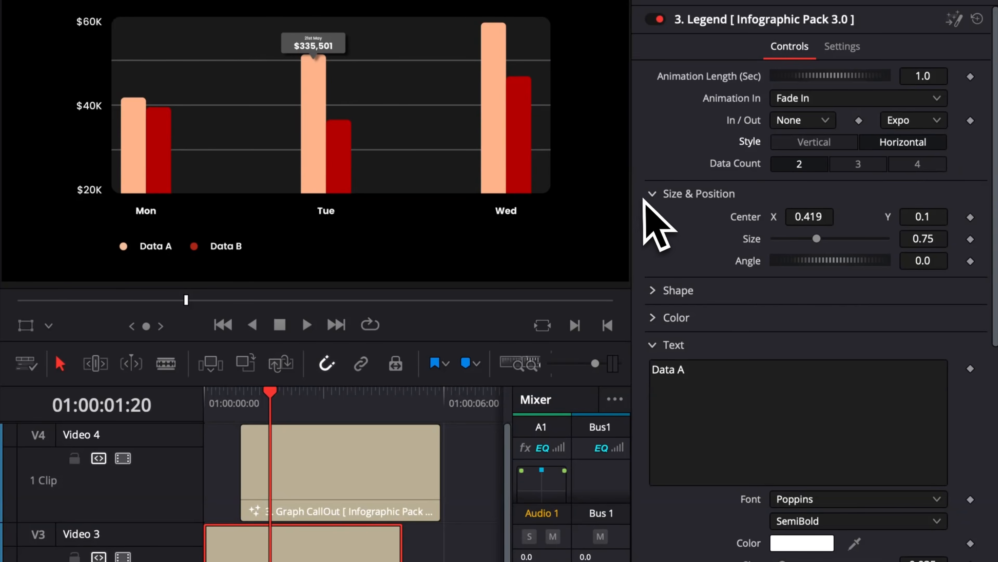
pyautogui.click(654, 193)
pyautogui.click(653, 269)
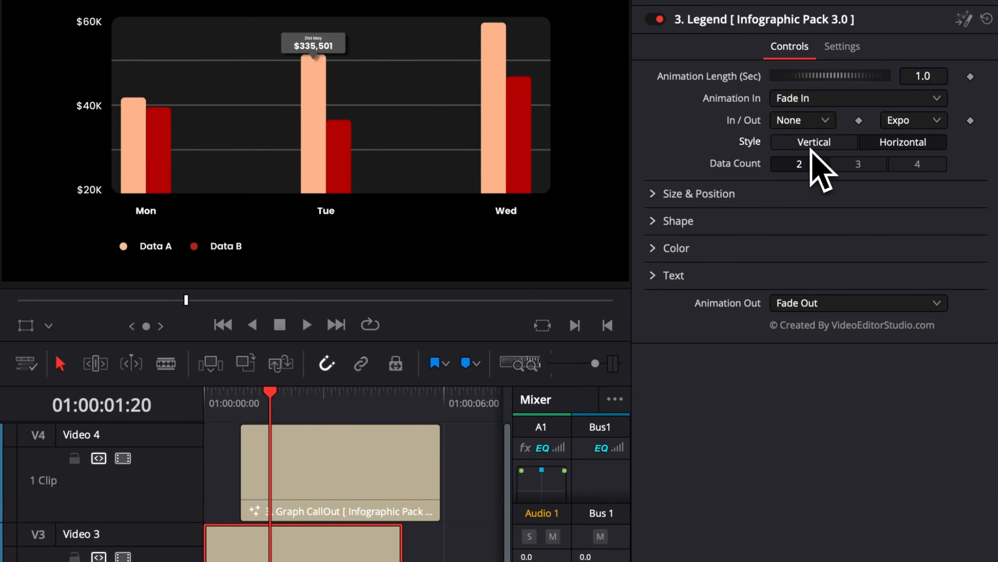
pyautogui.click(813, 144)
pyautogui.click(873, 145)
# Step: Try legend data counts of 3 and 4, and return the count to 2
pyautogui.click(856, 162)
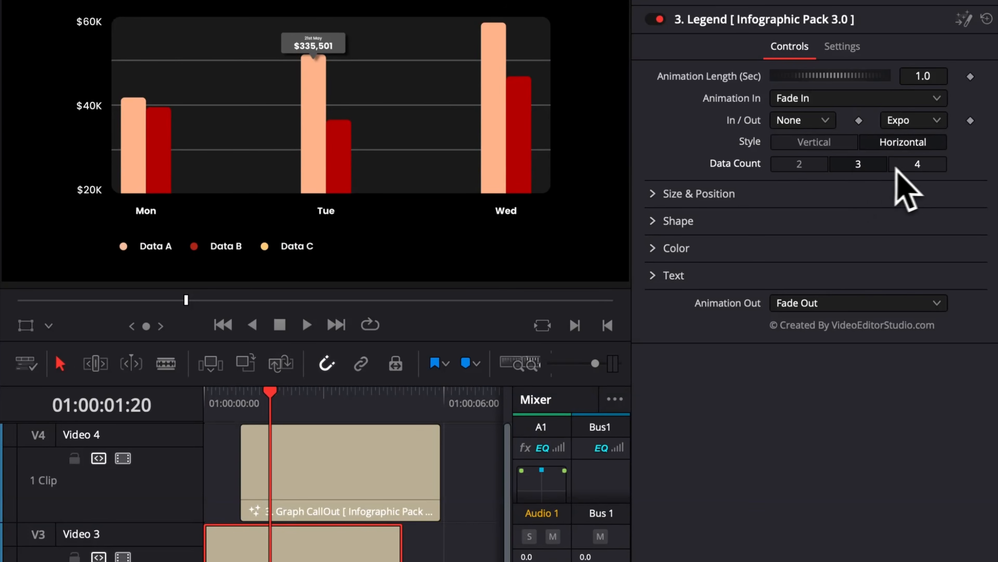
pyautogui.click(900, 167)
pyautogui.click(795, 167)
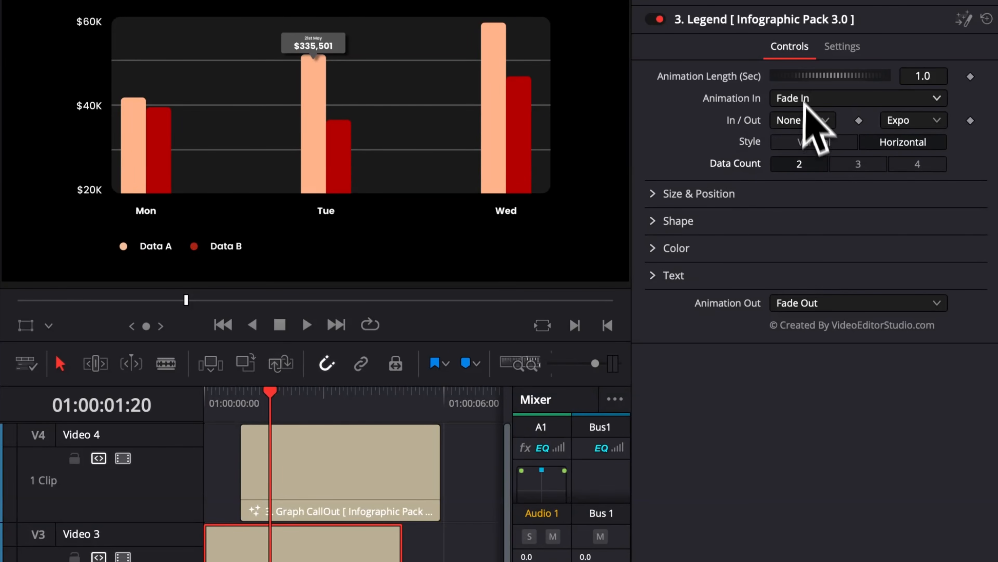
# Step: Replay the composition from the timeline start to review the complete graph animation
pyautogui.moveTo(229, 401); pyautogui.dragTo(184, 401)
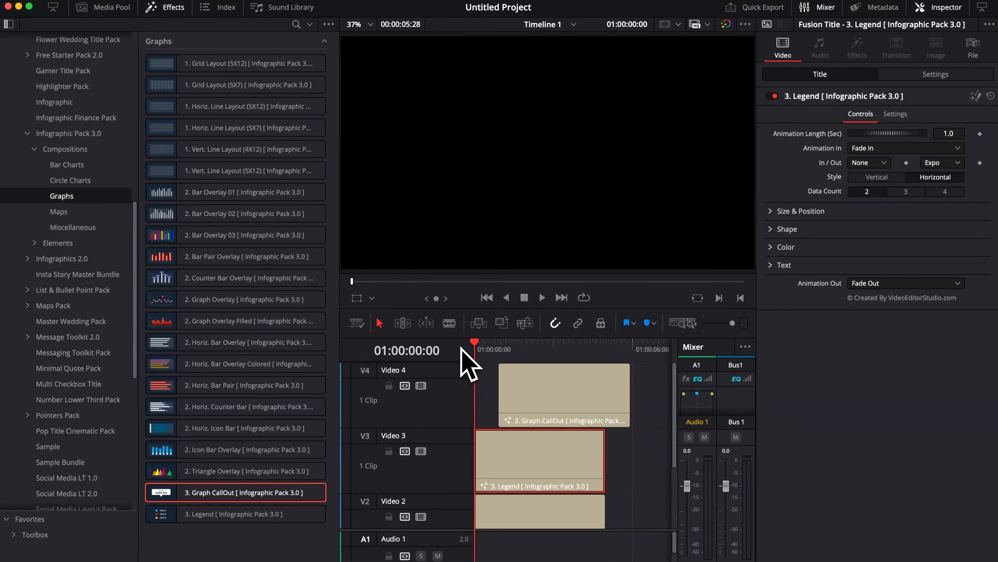
pyautogui.press('space')
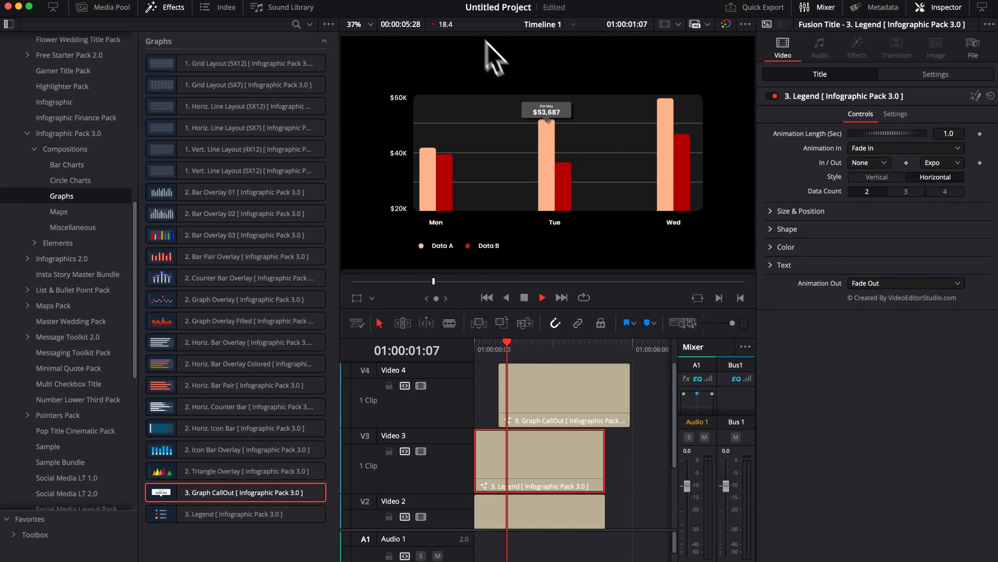
pyautogui.press('space')
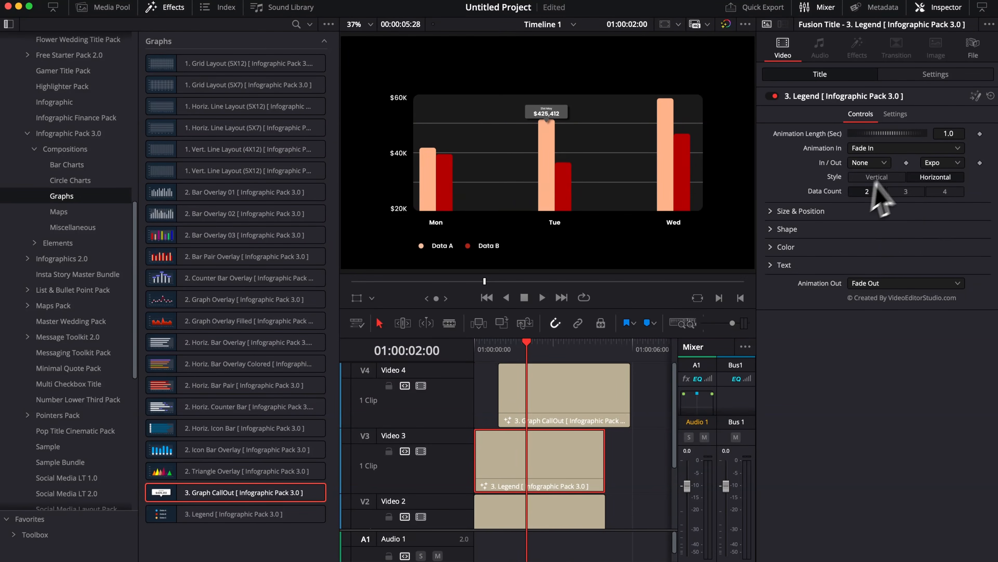
# Step: Expand the legend's Shape settings to review them and collapse them again
pyautogui.click(787, 229)
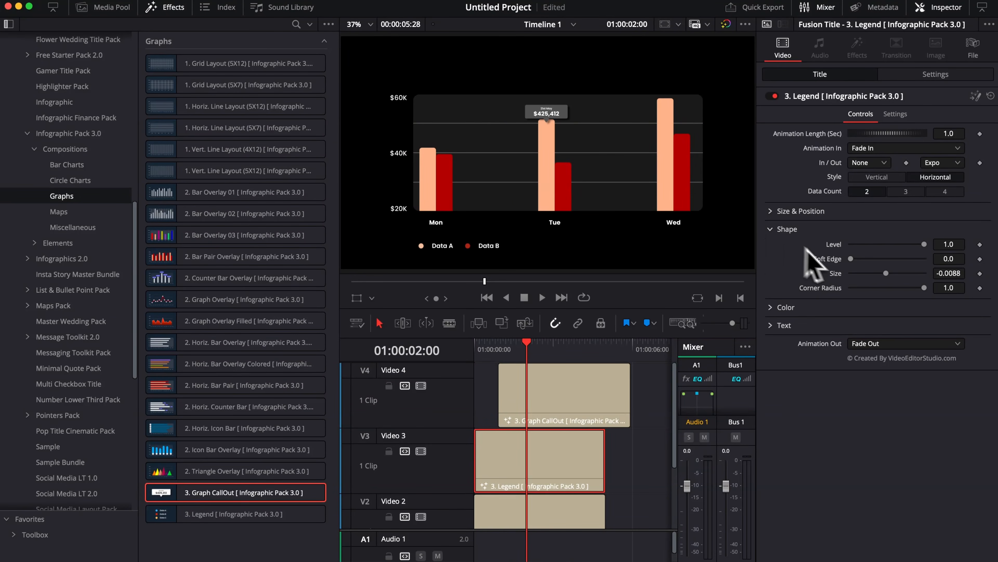
pyautogui.click(773, 231)
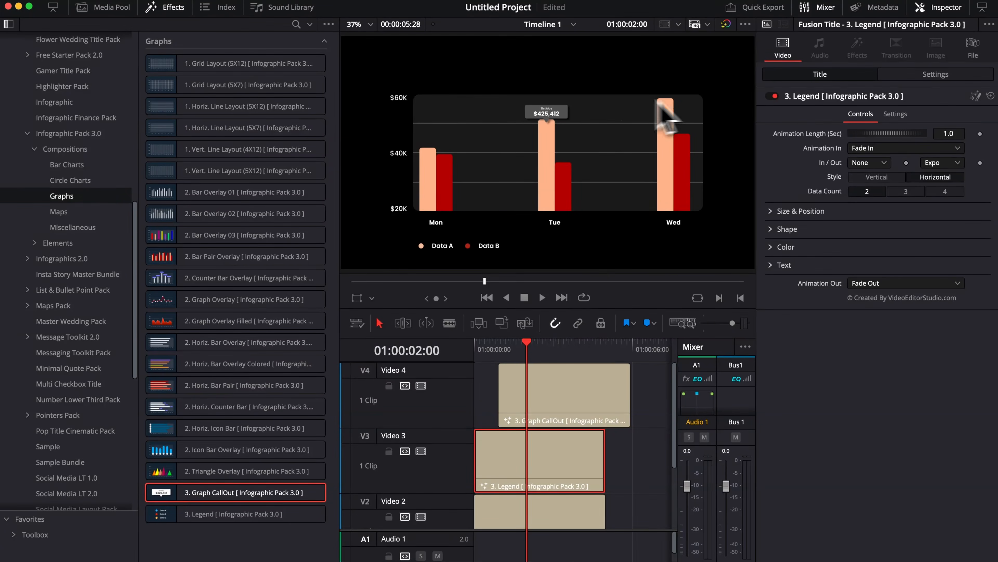
# Step: Set the render cache to Smart and look over the stacked clips on the timeline tracks
pyautogui.click(137, 16)
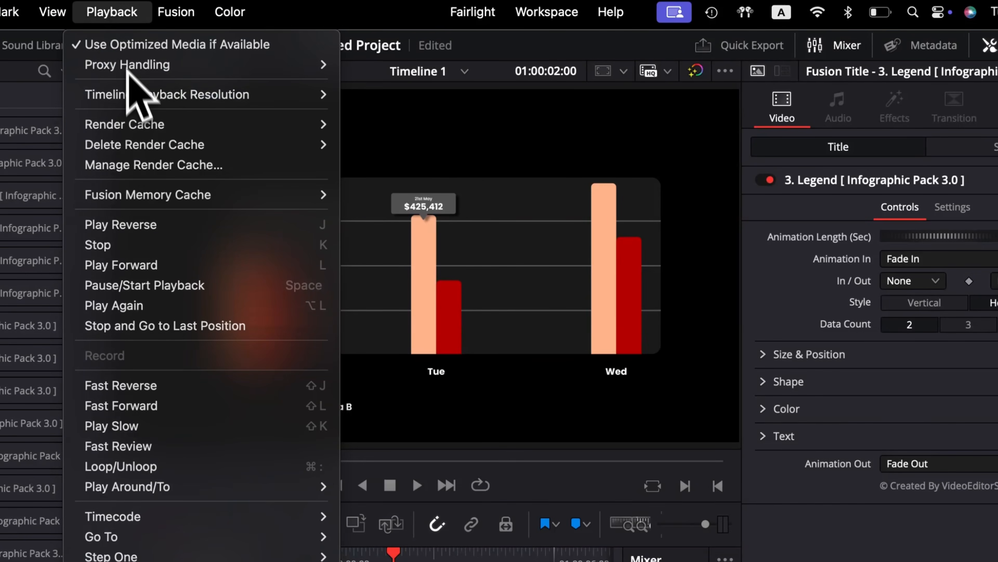
pyautogui.moveTo(131, 121)
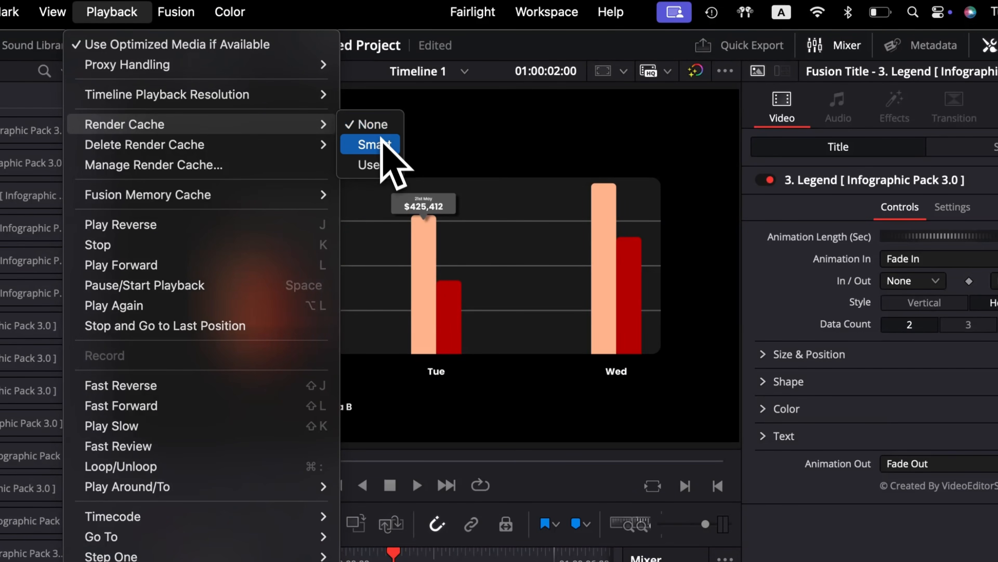
pyautogui.click(377, 147)
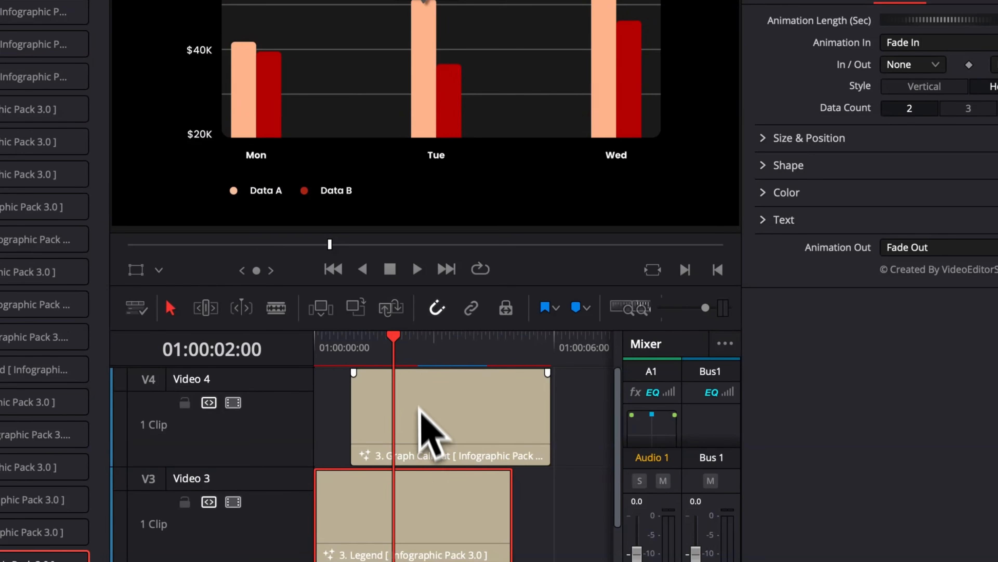
pyautogui.scroll(-5, 413, 529)
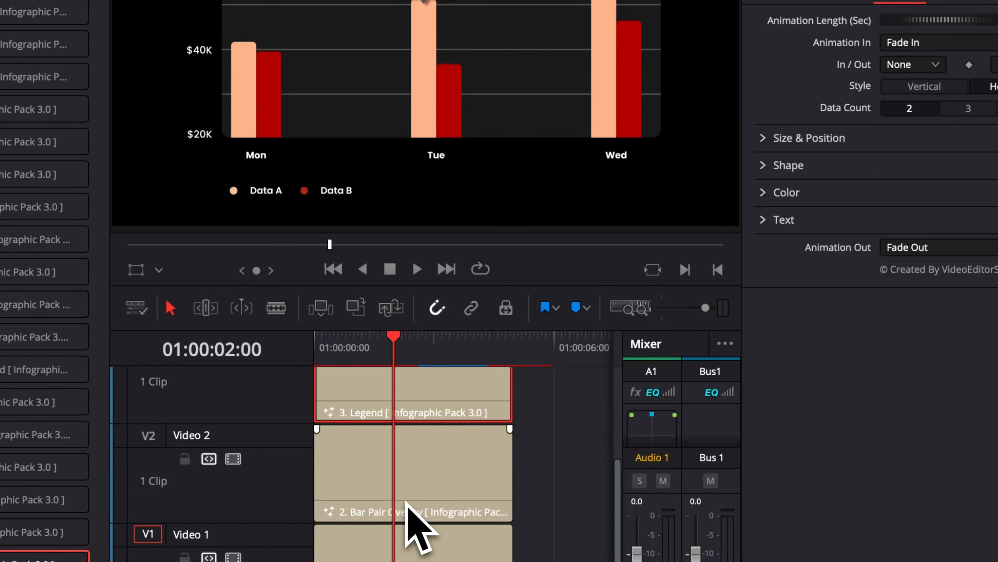
pyautogui.scroll(5, 417, 519)
# Step: Play the cached bar graph composition from the timeline start and replay it to check smooth playback
pyautogui.click(485, 348)
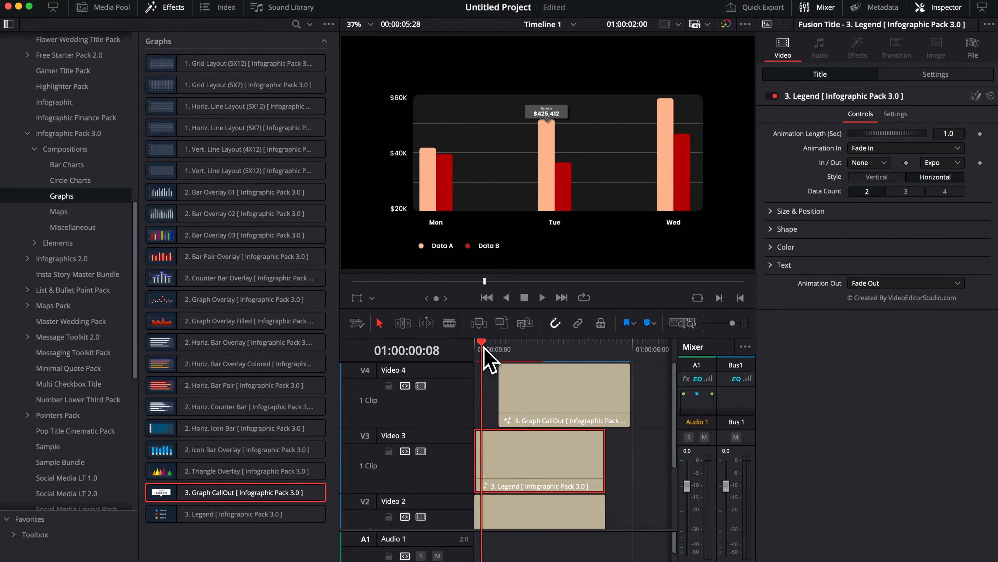
pyautogui.moveTo(485, 348); pyautogui.dragTo(476, 349)
pyautogui.press('space')
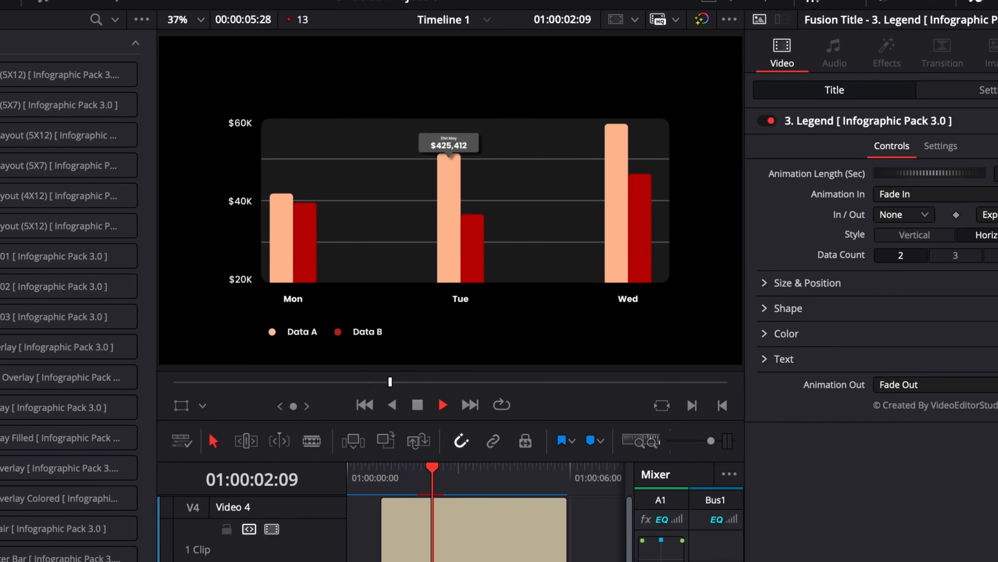
pyautogui.press('space')
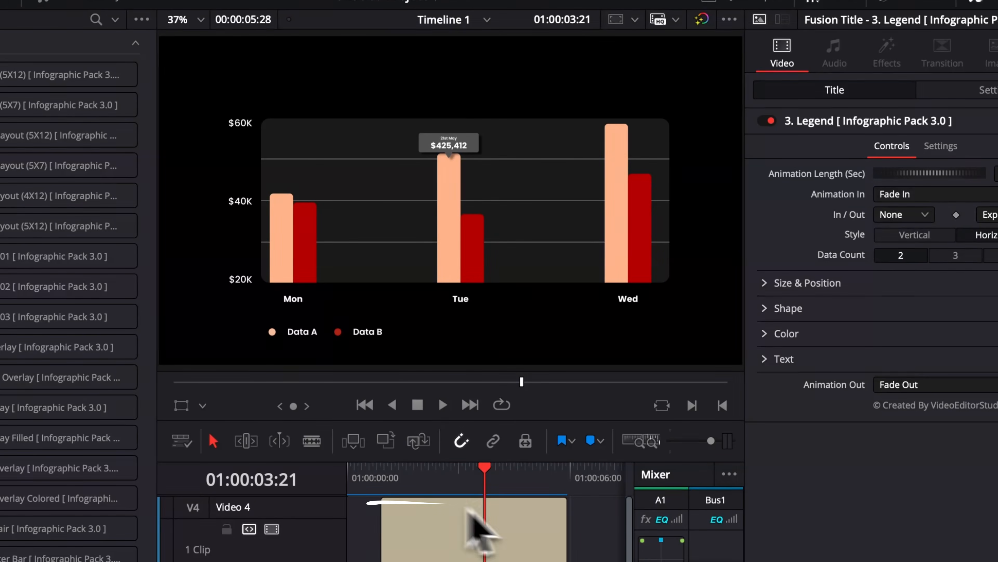
pyautogui.moveTo(478, 472); pyautogui.dragTo(352, 472)
pyautogui.press('space')
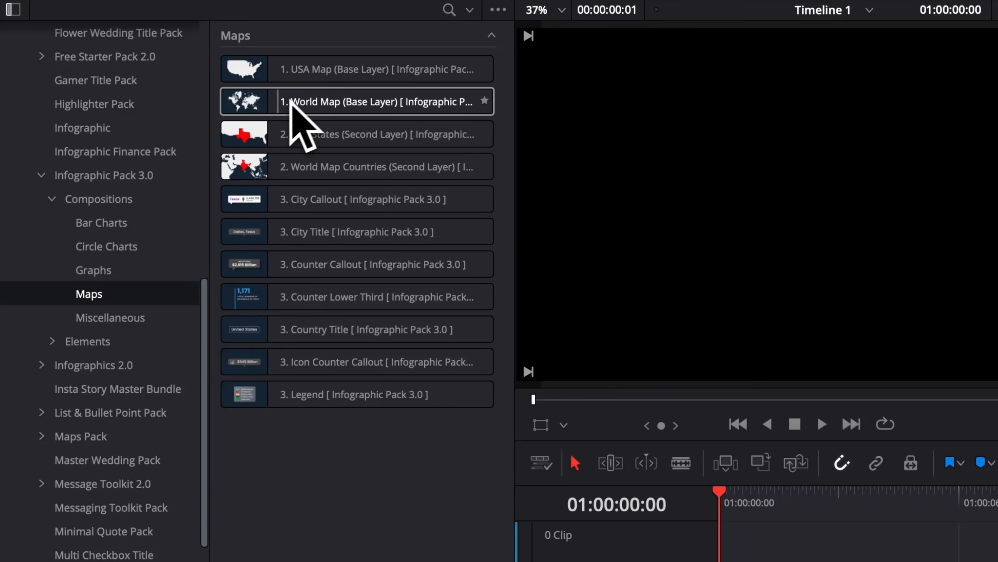
# Step: Place the World Map base layer on Video 1 and World Map Countries on Video 2 at the timeline start, viewing a mid-clip frame
pyautogui.click(279, 105)
pyautogui.moveTo(283, 105); pyautogui.dragTo(487, 487)
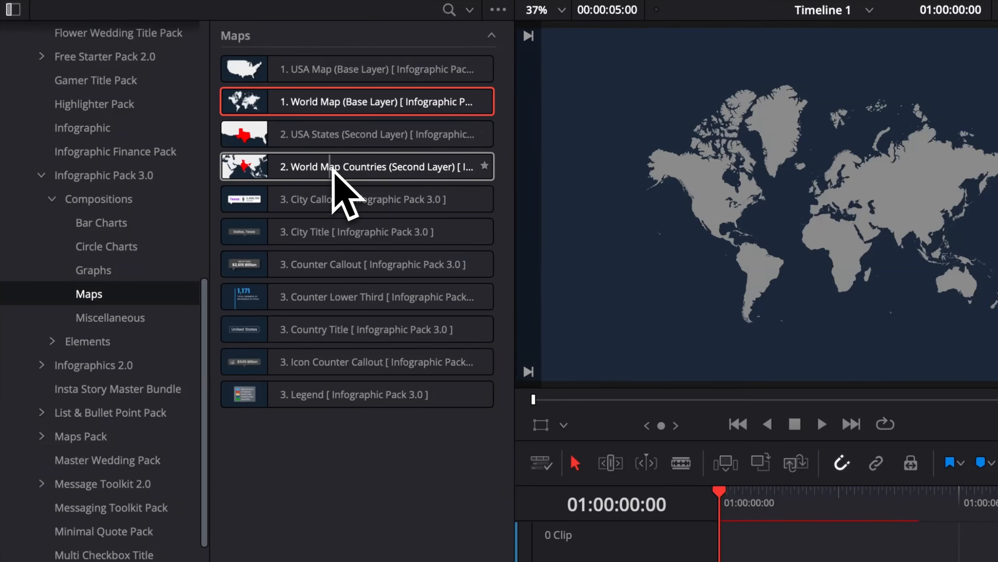
pyautogui.moveTo(332, 168); pyautogui.dragTo(729, 561)
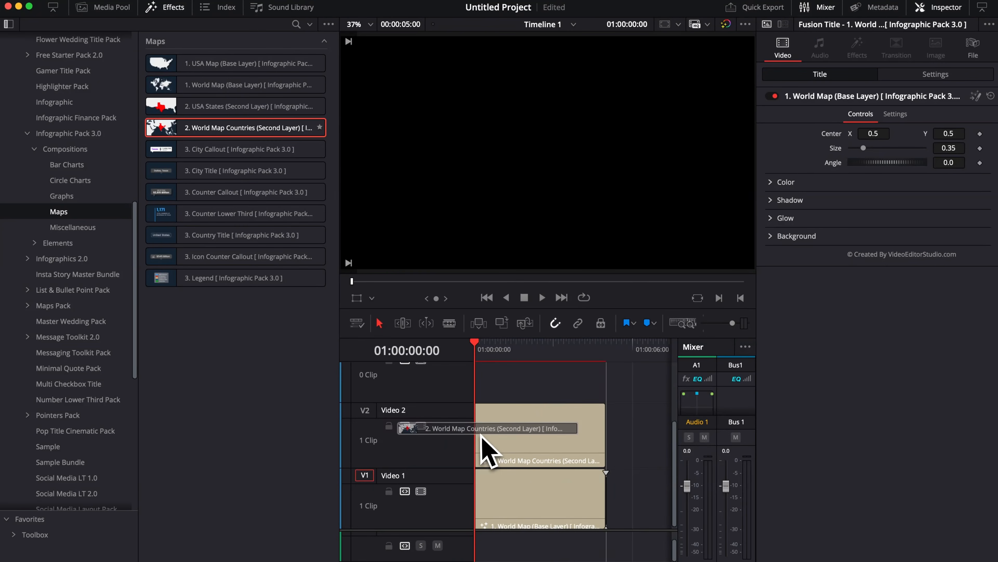
pyautogui.moveTo(481, 435); pyautogui.dragTo(482, 438)
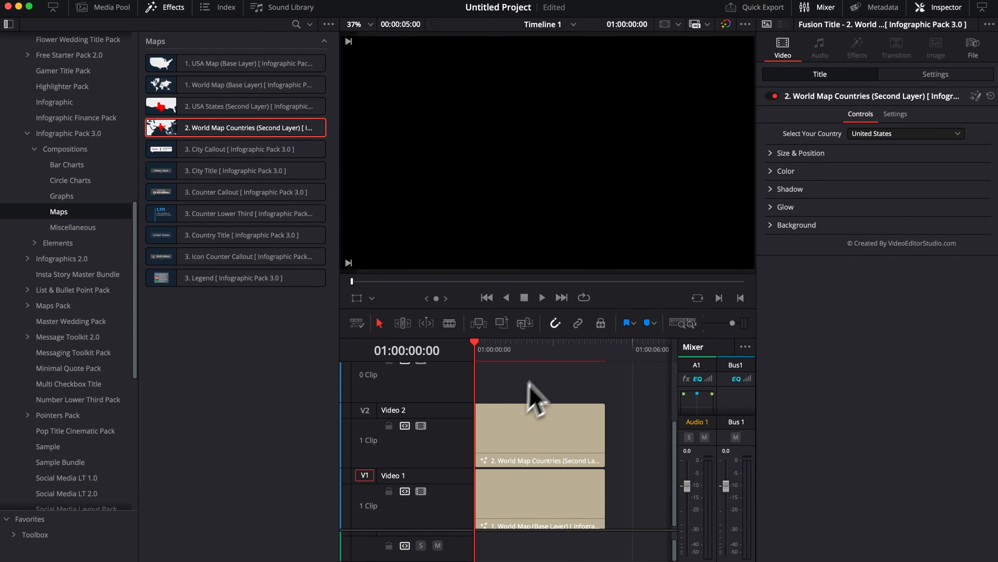
pyautogui.click(541, 348)
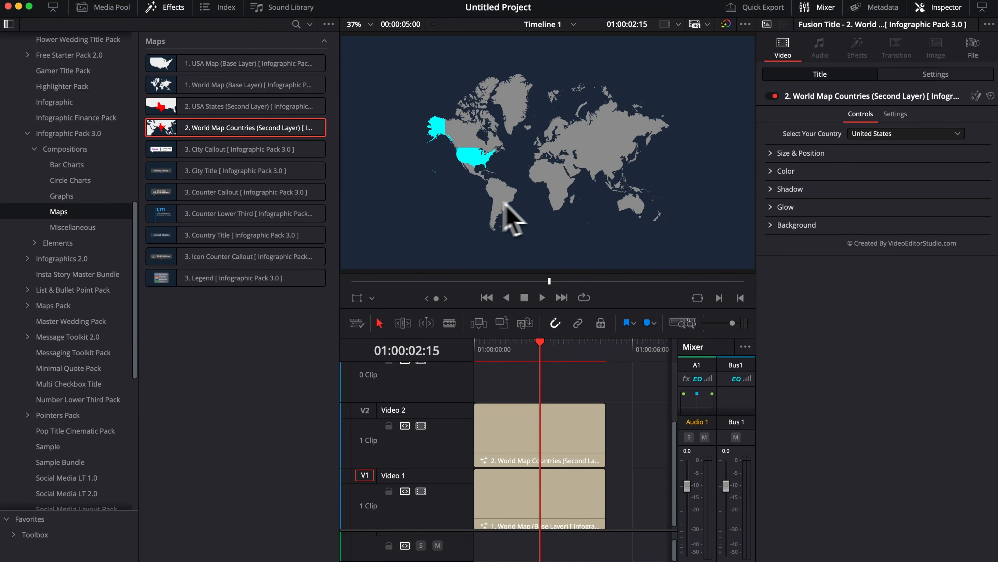
# Step: Change the highlighted country of the World Map Countries layer to Thailand
pyautogui.click(544, 513)
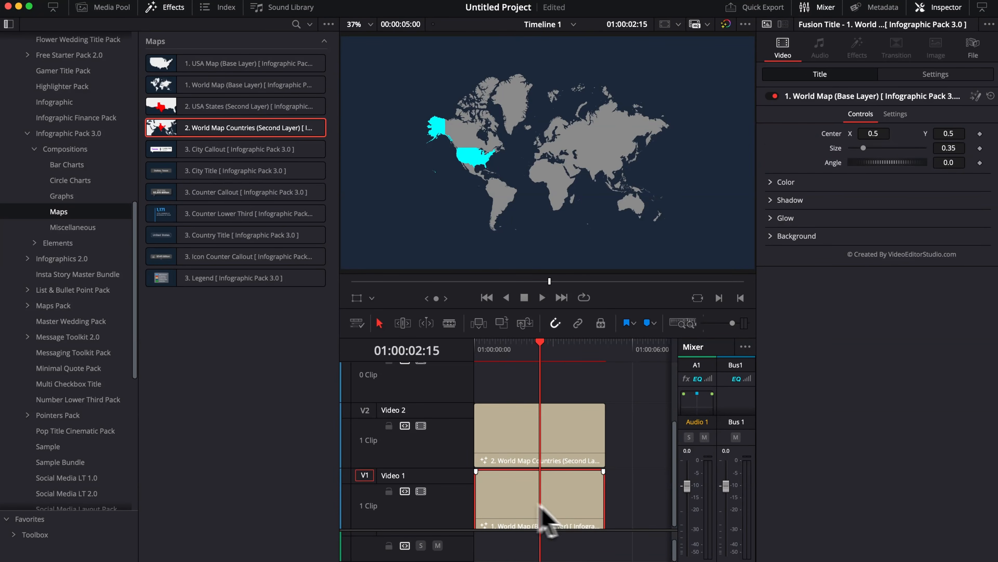
pyautogui.click(547, 439)
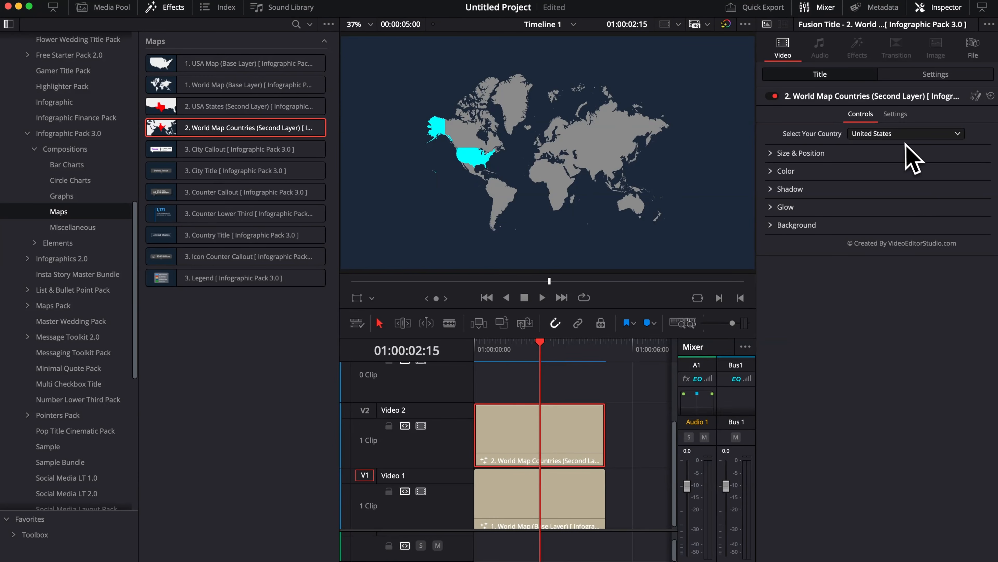
pyautogui.click(904, 134)
pyautogui.click(903, 222)
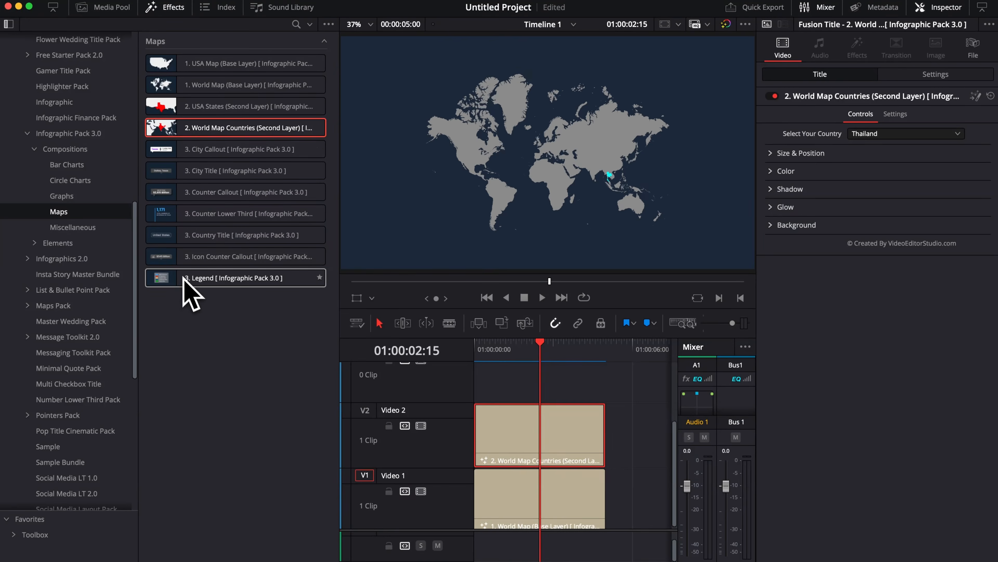
# Step: Add the Maps Legend on Video 3 and the Icon Counter Callout on the track above it at the timeline start
pyautogui.moveTo(179, 280); pyautogui.dragTo(488, 398)
pyautogui.scroll(2, 527, 405)
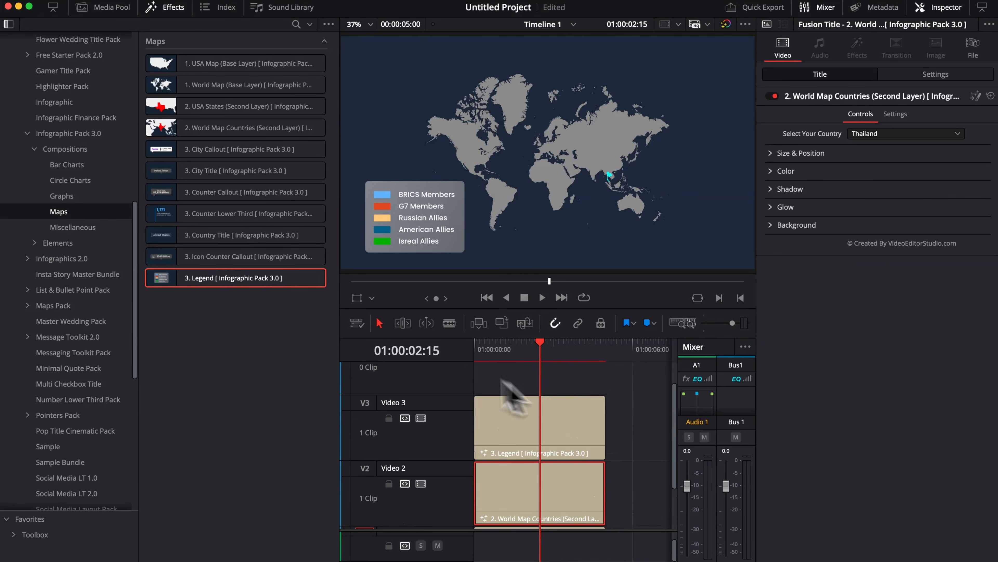
pyautogui.moveTo(284, 258); pyautogui.dragTo(478, 396)
# Step: Set the Icon Counter Callout's size to 0.41 and its center to X 0.645, Y 0.455, above Thailand
pyautogui.click(558, 380)
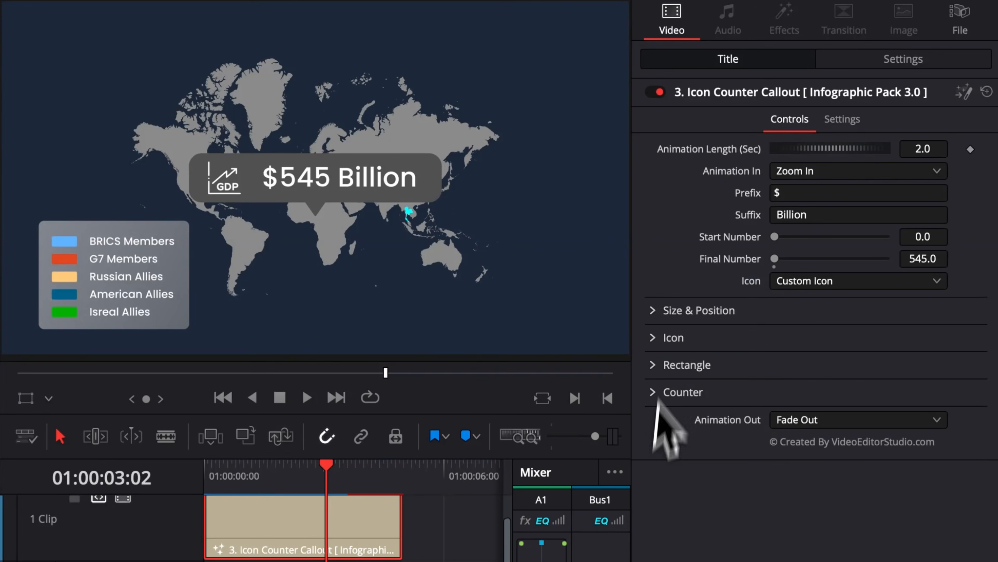
pyautogui.click(665, 311)
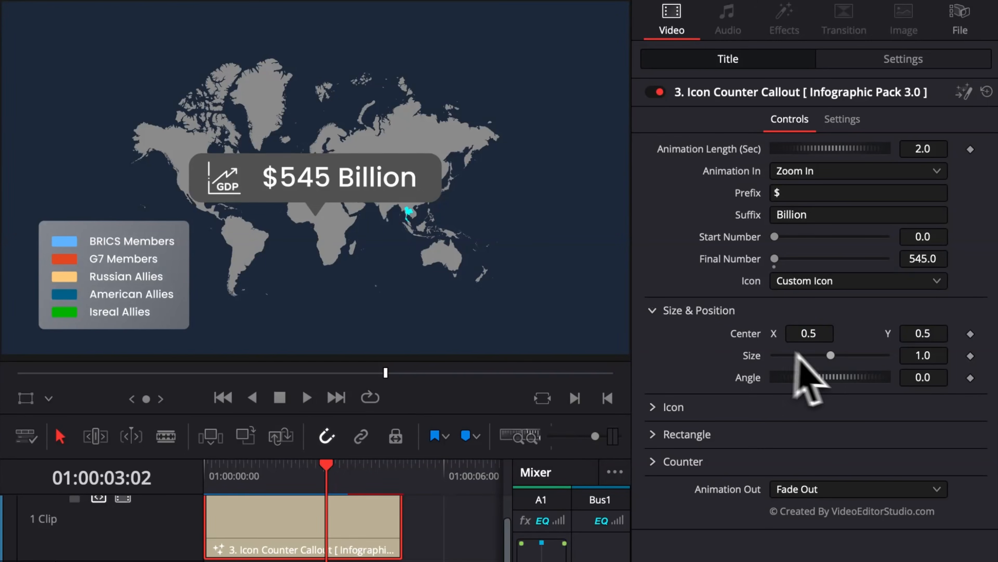
pyautogui.moveTo(830, 355); pyautogui.dragTo(858, 335)
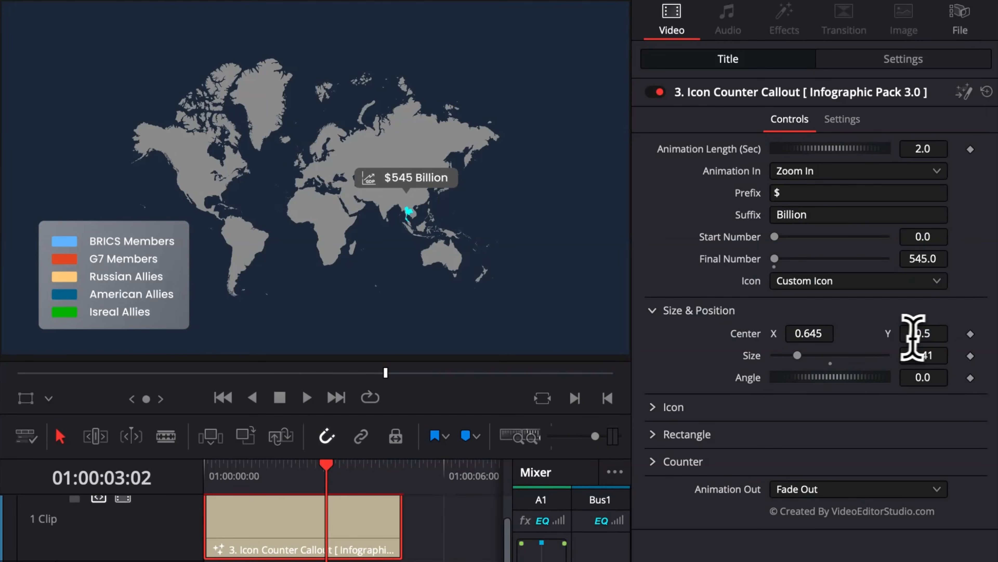
pyautogui.moveTo(923, 333); pyautogui.dragTo(921, 333)
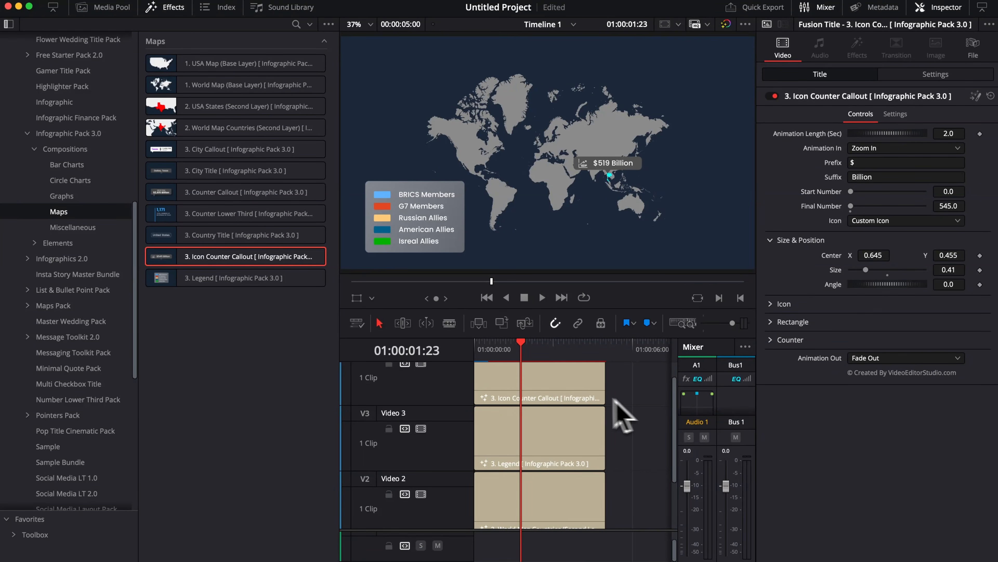
# Step: Shift the Icon Counter Callout clip along its track so that it starts at 01:00:01:23
pyautogui.moveTo(539, 380); pyautogui.dragTo(581, 382)
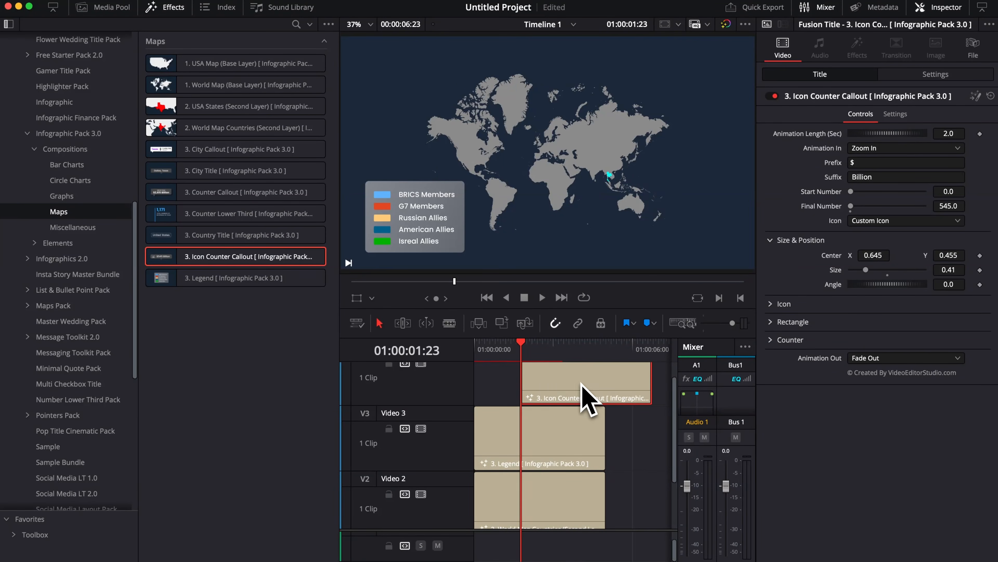
pyautogui.click(571, 352)
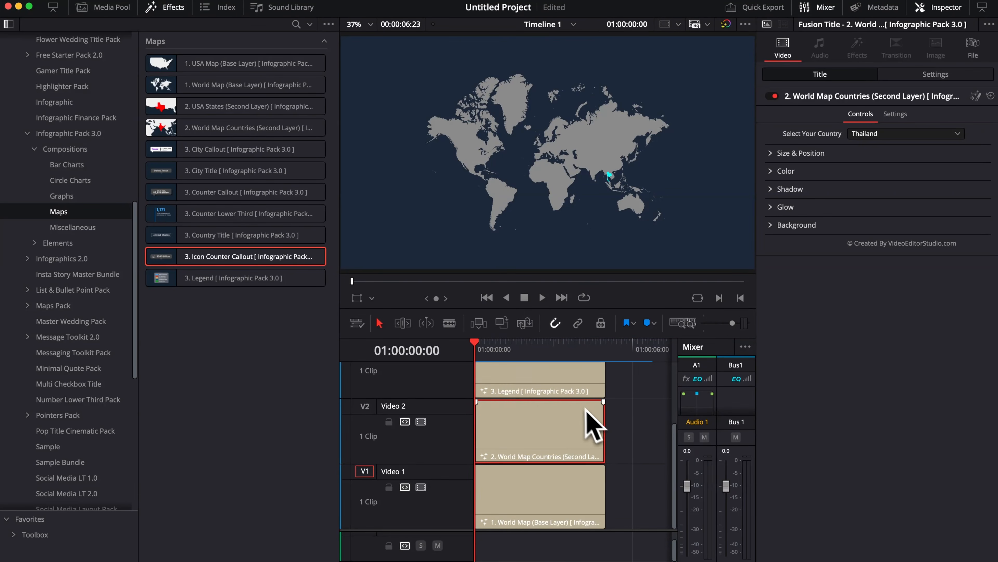
pyautogui.scroll(3, 487, 399)
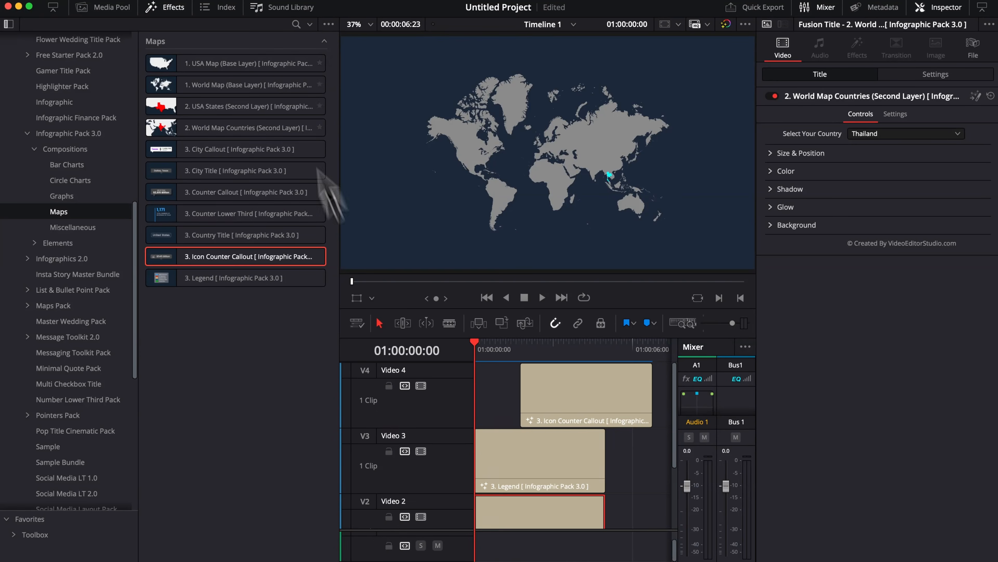
pyautogui.scroll(-3, 497, 433)
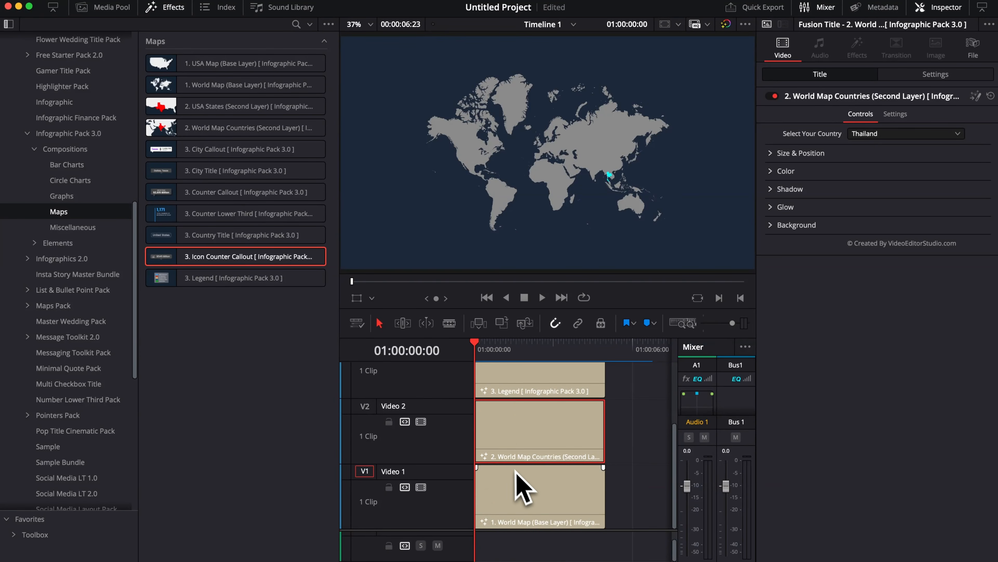
# Step: Add a short fade-in to the World Map base layer clip and play the opening to check it
pyautogui.click(523, 494)
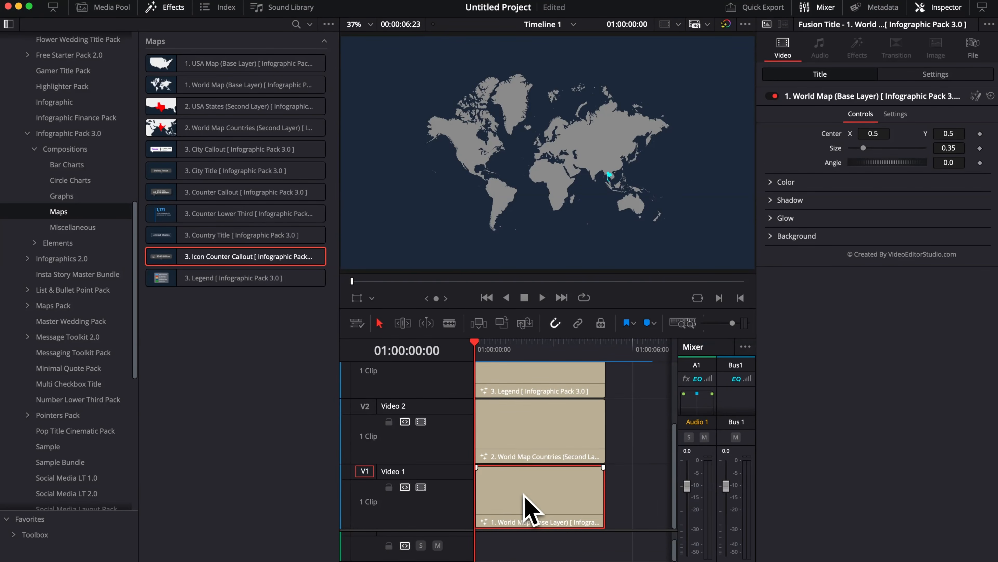
pyautogui.click(478, 471)
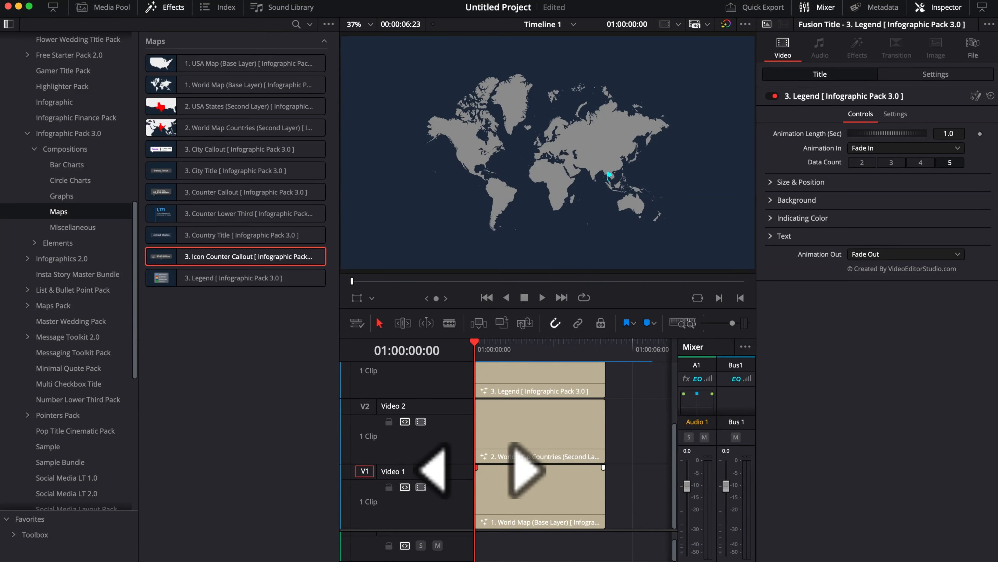
pyautogui.moveTo(478, 470); pyautogui.dragTo(490, 468)
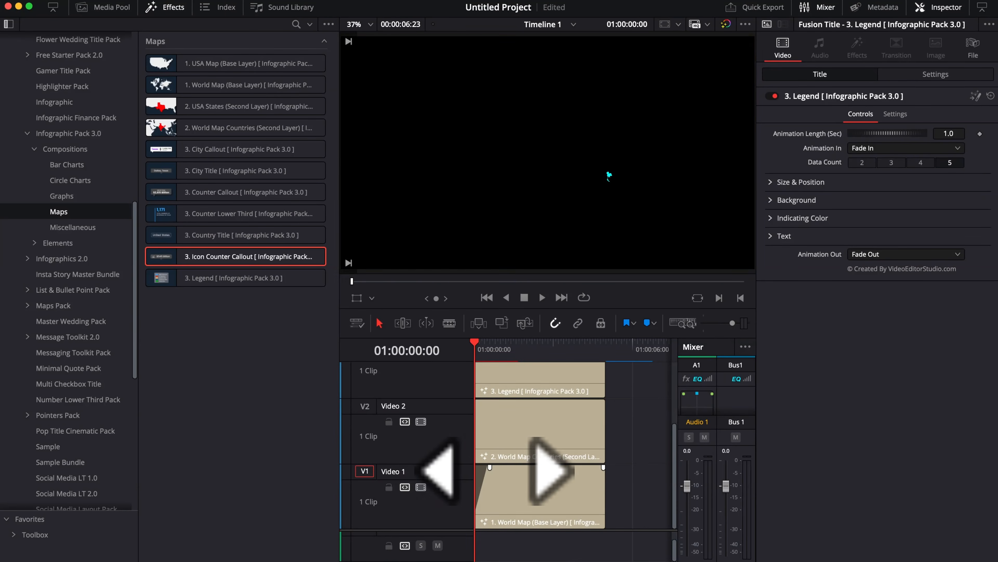
pyautogui.press('space')
pyautogui.press('space')
# Step: Try lowering the World Map base layer's background opacity to 0 and return it to 1.0
pyautogui.click(507, 499)
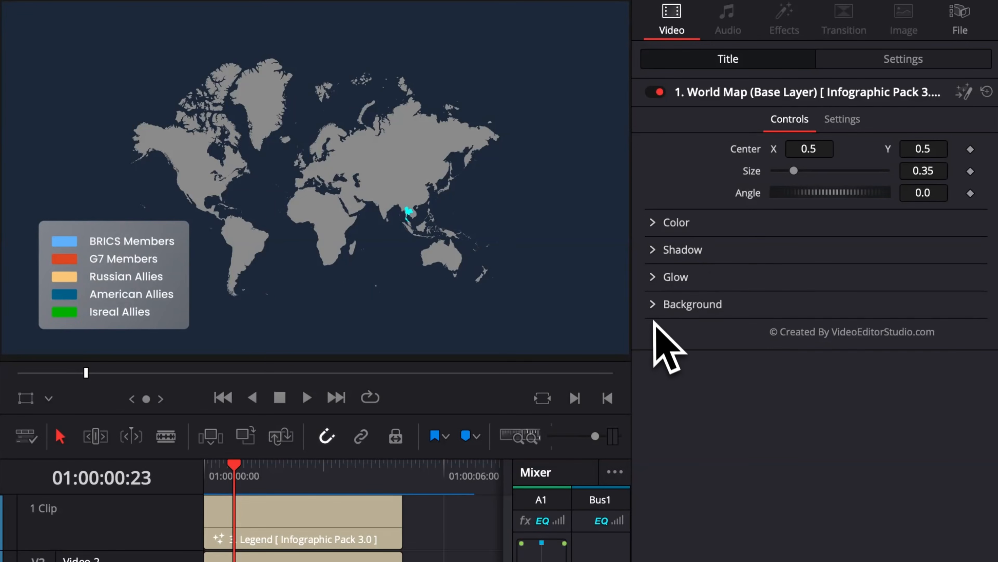
pyautogui.click(655, 306)
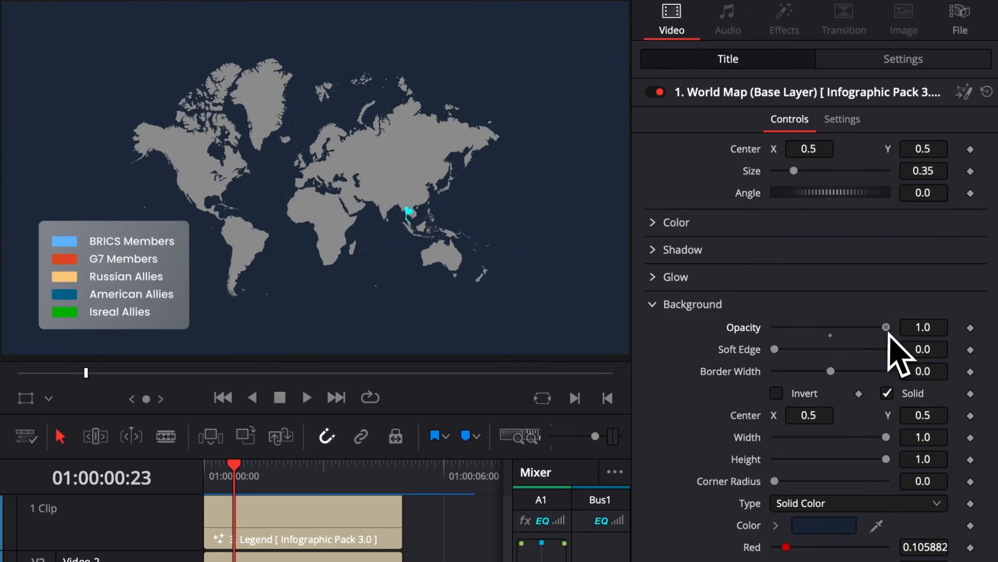
pyautogui.moveTo(886, 327); pyautogui.dragTo(836, 346)
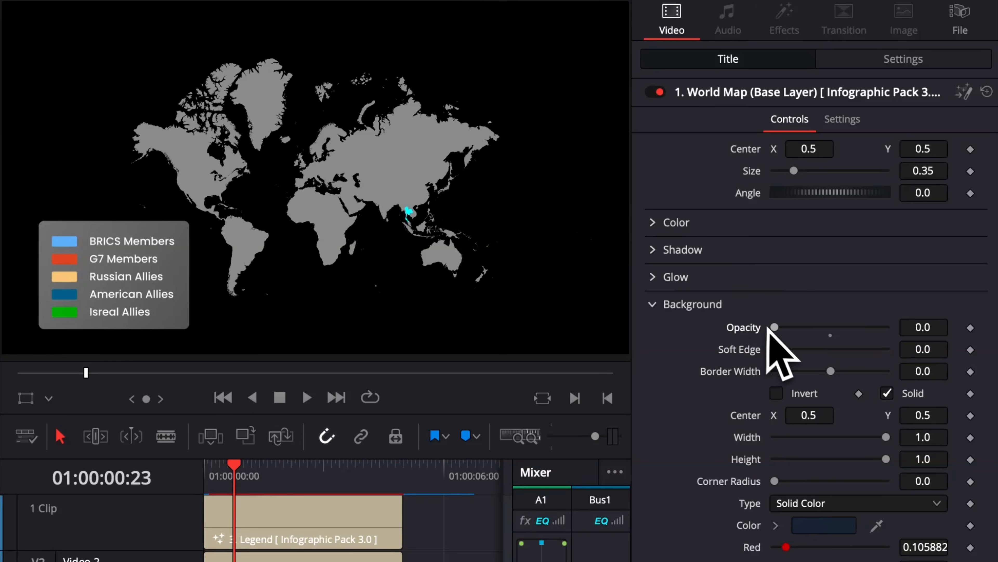
pyautogui.moveTo(774, 327); pyautogui.dragTo(904, 346)
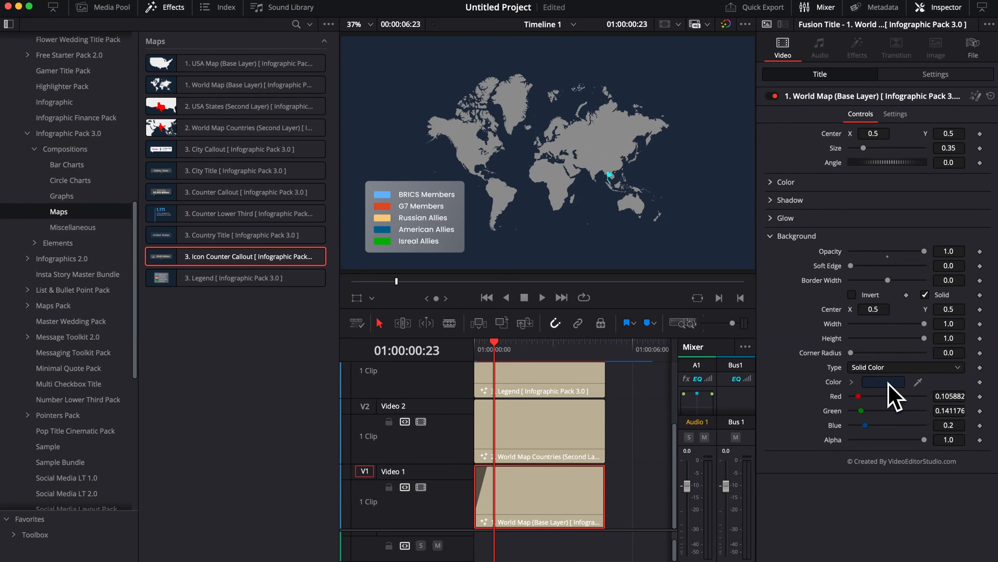
# Step: Try a dark red background on the World Map base layer, settle on a muted dark indigo, and collapse the Background settings
pyautogui.click(887, 383)
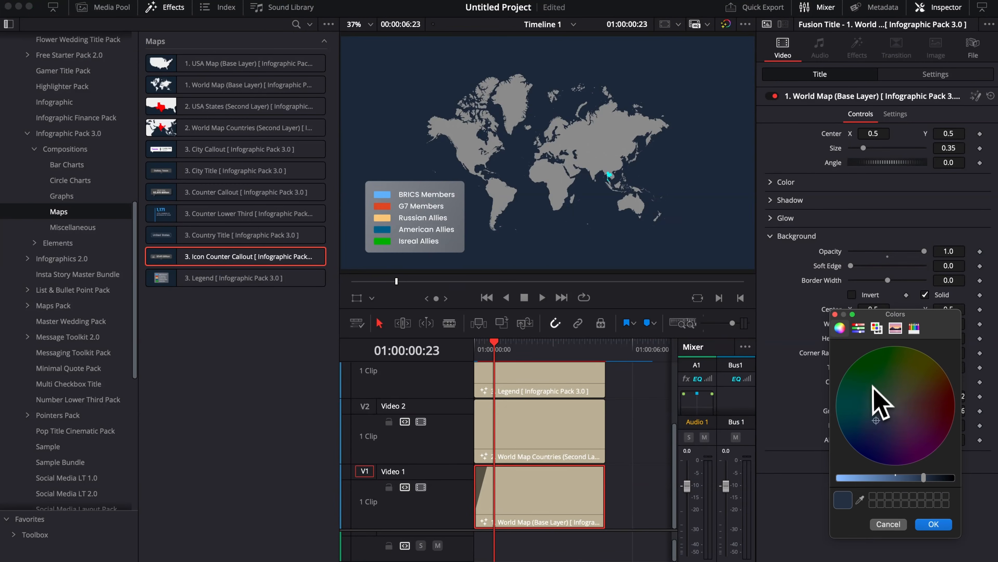
pyautogui.click(874, 377)
pyautogui.click(943, 395)
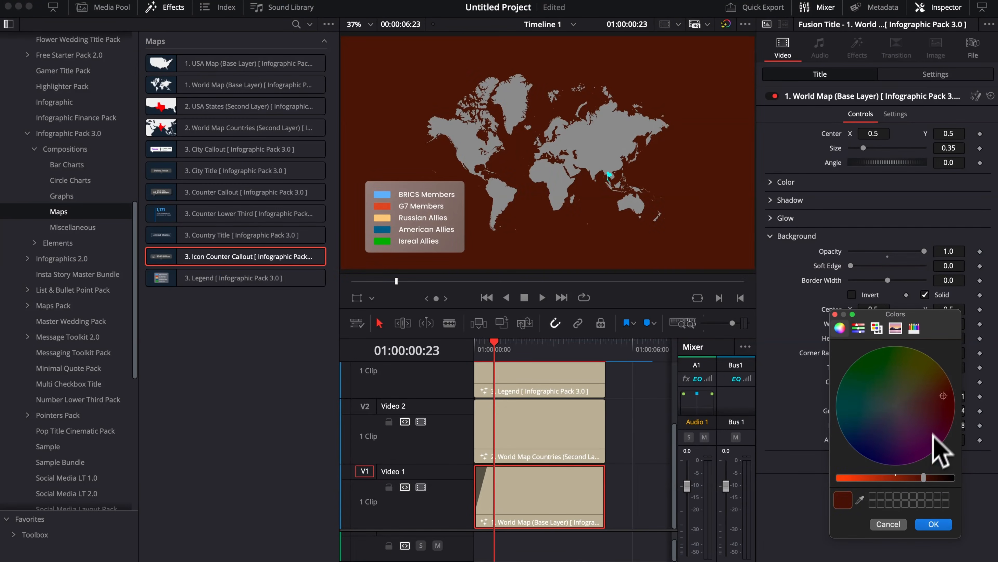
pyautogui.click(885, 419)
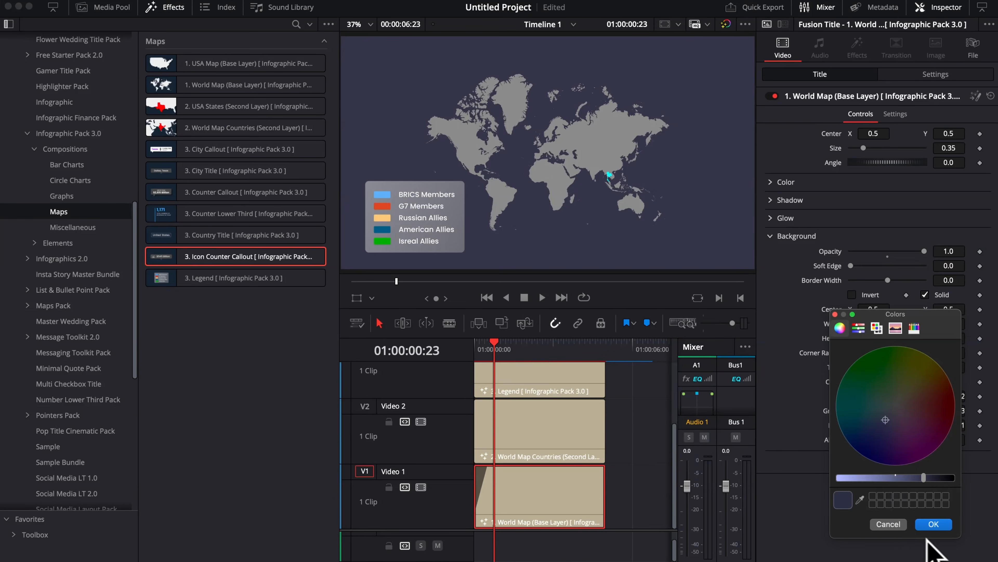
pyautogui.click(934, 523)
pyautogui.click(770, 236)
# Step: Review the World Map base layer's Glow settings and set its shadow strength to 0.236
pyautogui.click(651, 287)
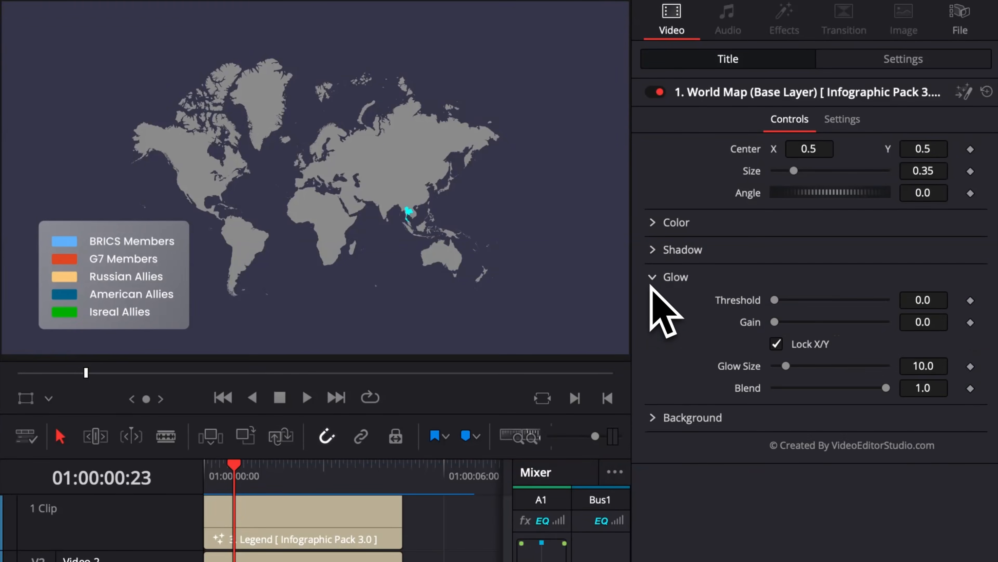
pyautogui.click(653, 277)
pyautogui.click(654, 249)
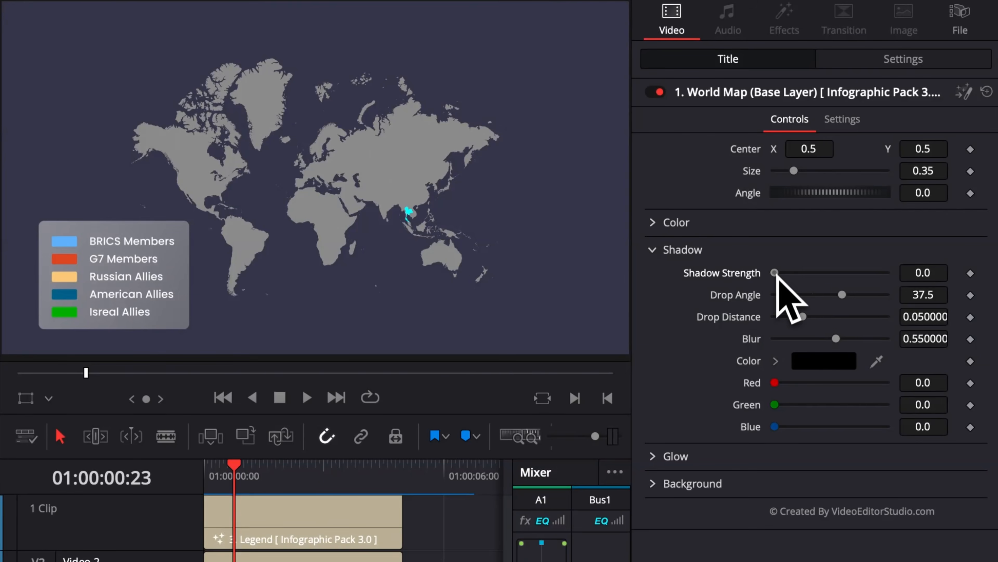
pyautogui.moveTo(776, 273); pyautogui.dragTo(792, 273)
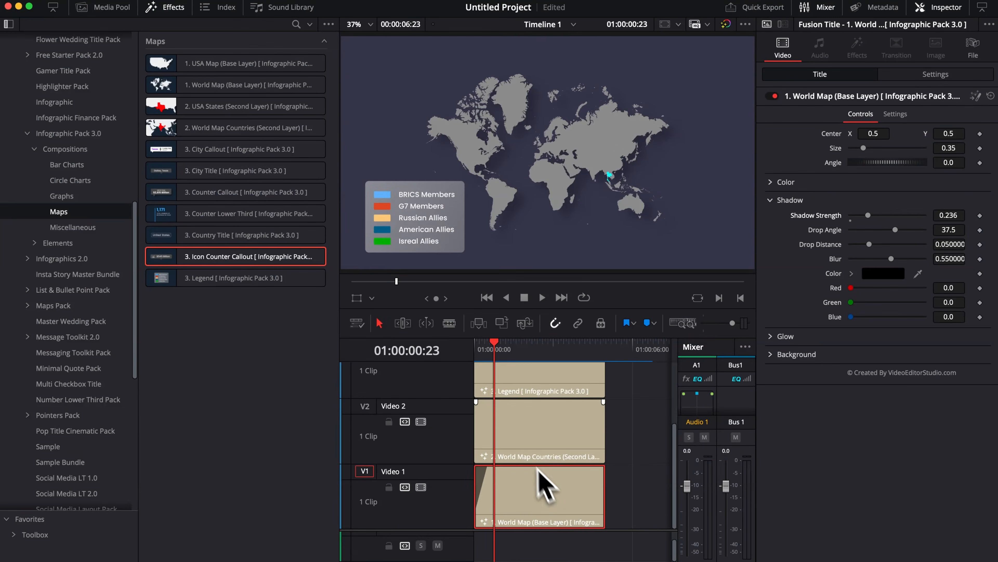
# Step: Shift the World Map Countries clip on Video 2 about half a second into the timeline and give it a short fade-in
pyautogui.click(511, 448)
pyautogui.moveTo(513, 448); pyautogui.dragTo(525, 451)
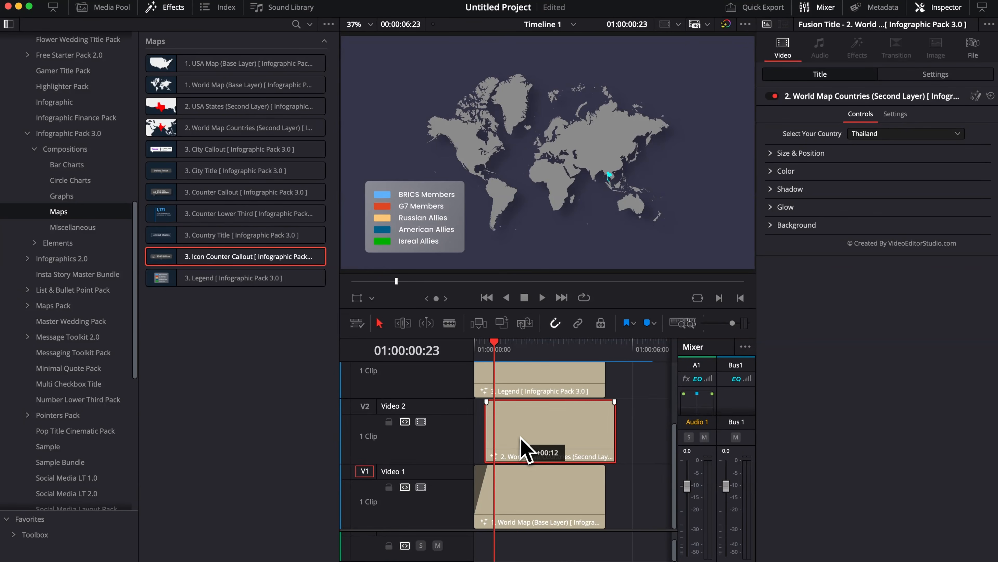
pyautogui.scroll(2, 505, 430)
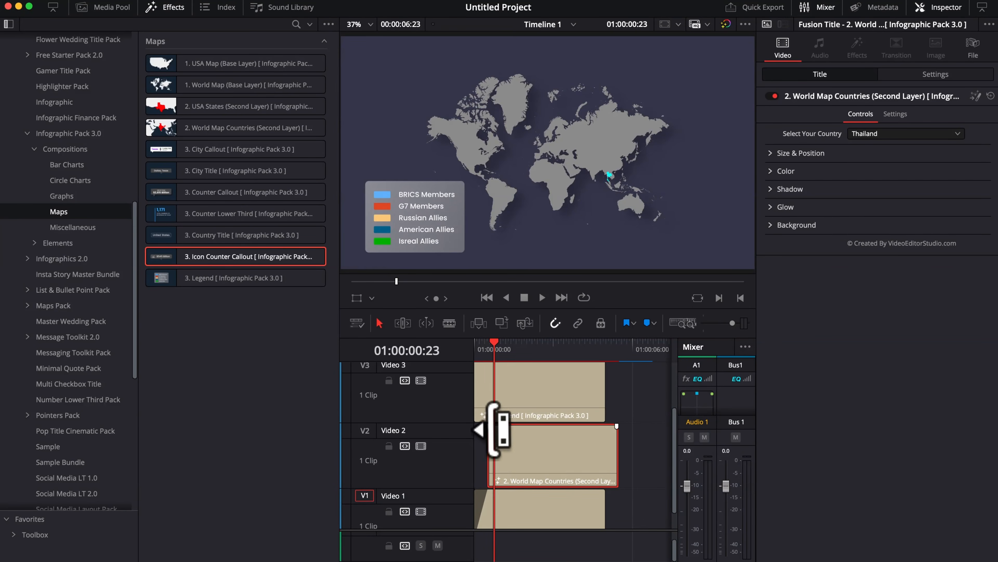
pyautogui.moveTo(489, 429)
pyautogui.mouseDown()
pyautogui.moveTo(514, 425)
pyautogui.moveTo(502, 429)
pyautogui.mouseUp()
# Step: Set the country of the World Map Countries clip to United States
pyautogui.click(546, 472)
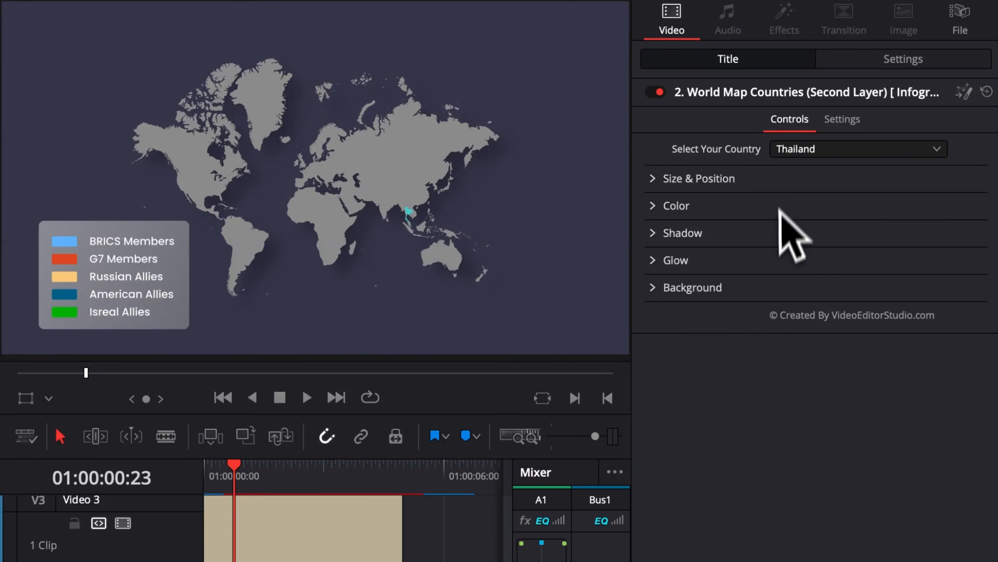
pyautogui.click(797, 153)
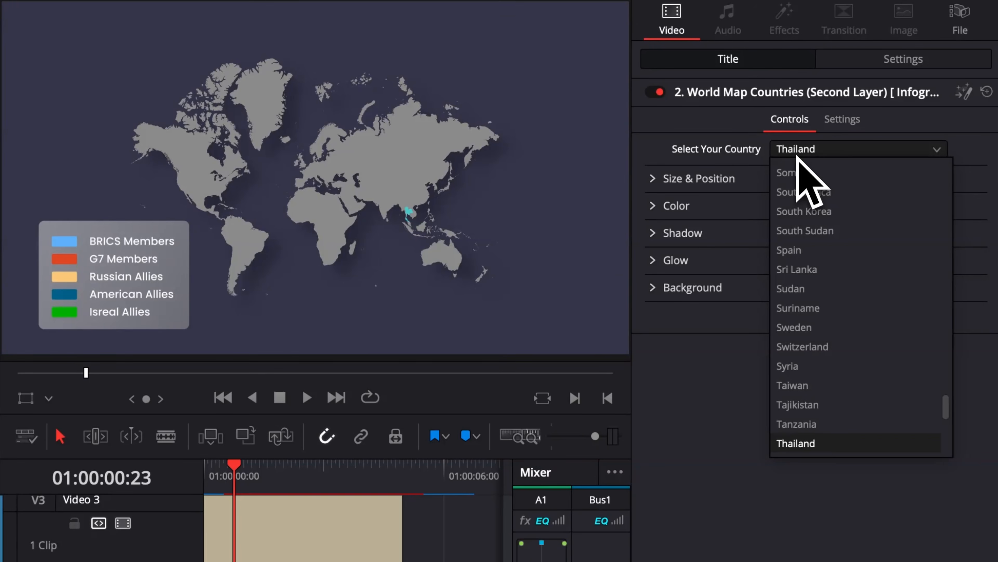
pyautogui.press('Return')
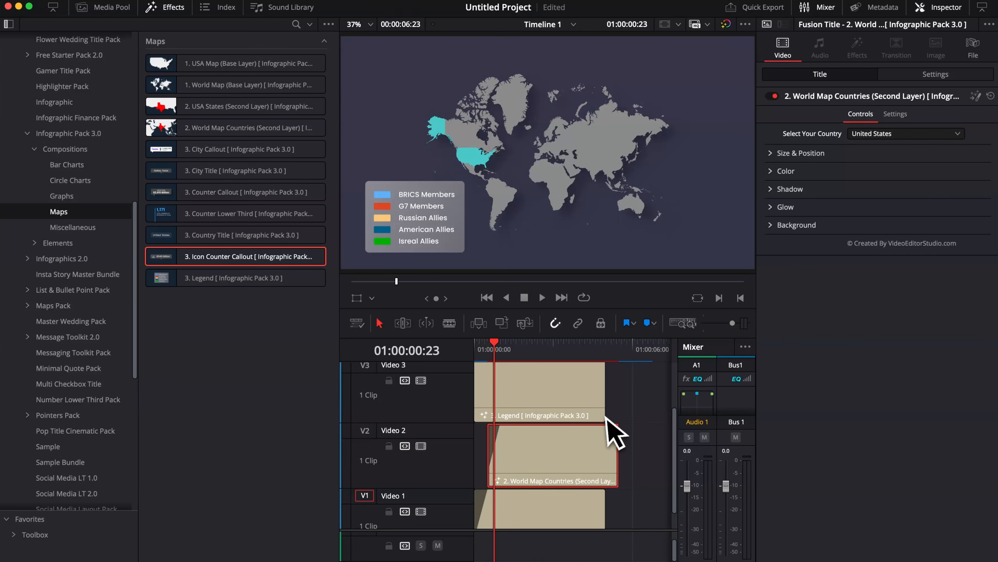
# Step: Move the Legend and Icon Counter Callout clips up together to clear tracks Video 3 and Video 4
pyautogui.scroll(2, 615, 432)
pyautogui.moveTo(637, 456); pyautogui.dragTo(566, 401)
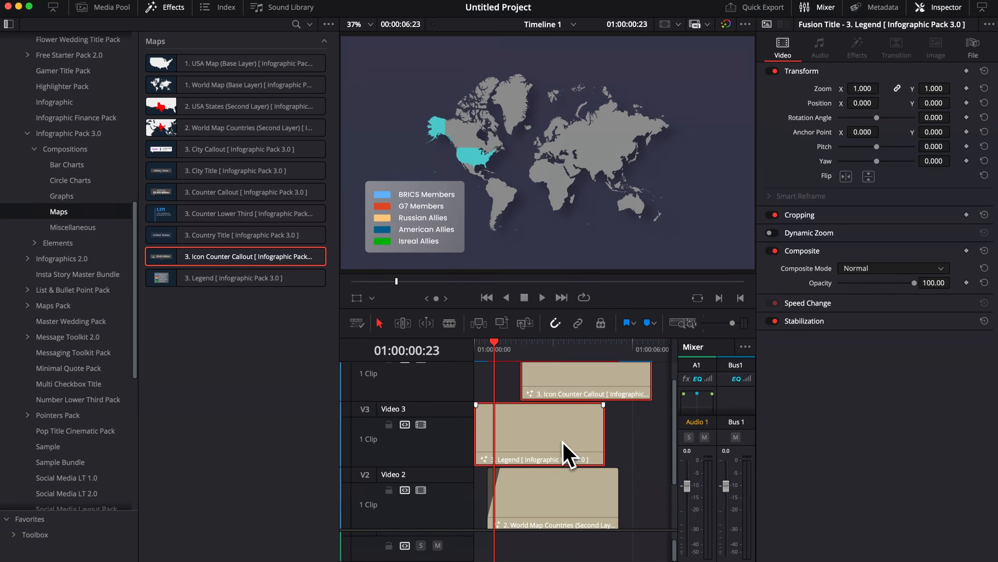
pyautogui.press('Delete')
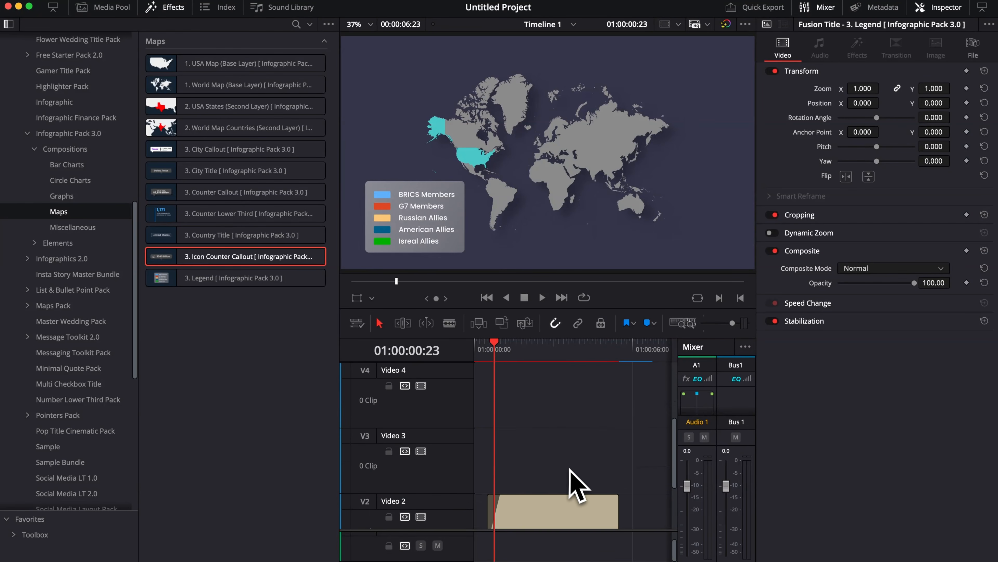
pyautogui.scroll(-3, 570, 484)
# Step: Duplicate the World Map Countries clip onto Video 3 and set the copy's country to Japan
pyautogui.click(566, 464)
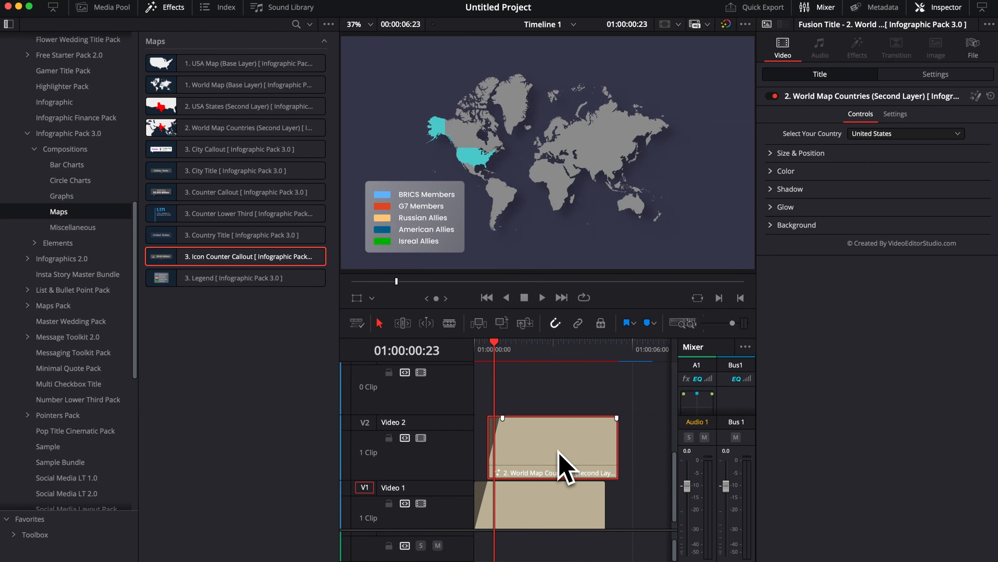
pyautogui.moveTo(555, 454); pyautogui.dragTo(555, 410)
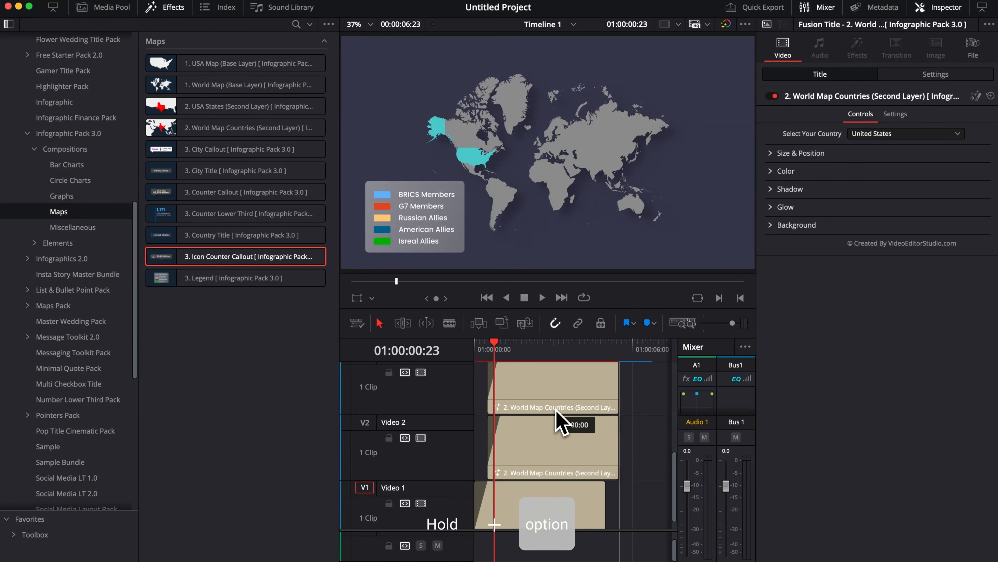
pyautogui.moveTo(556, 409); pyautogui.dragTo(555, 410)
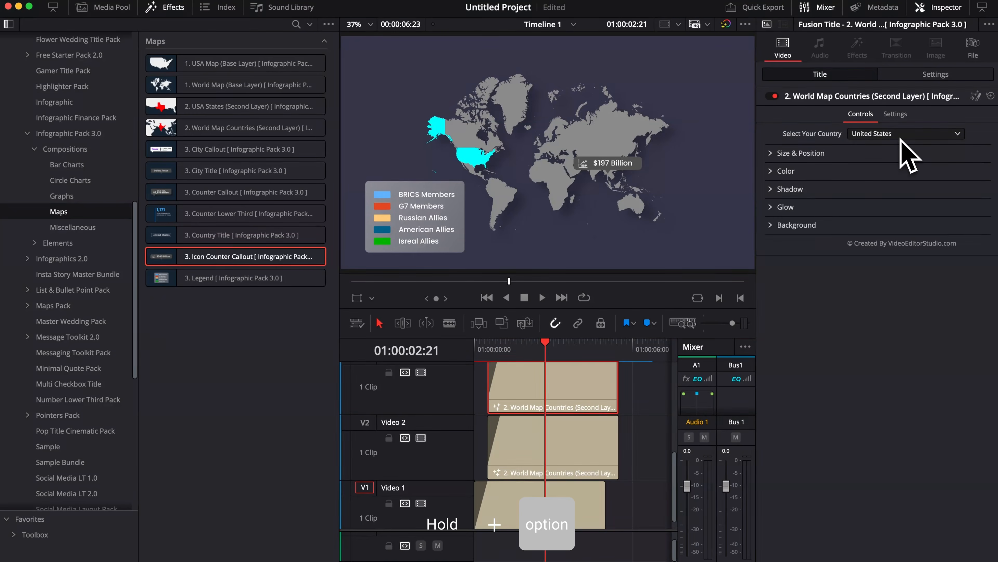
pyautogui.click(900, 134)
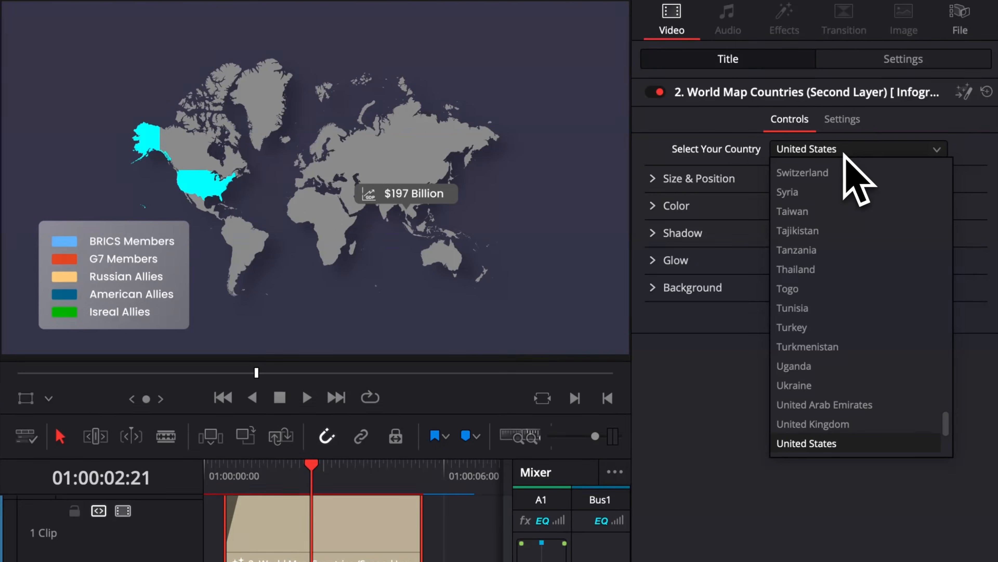
pyautogui.press('j')
pyautogui.press('Return')
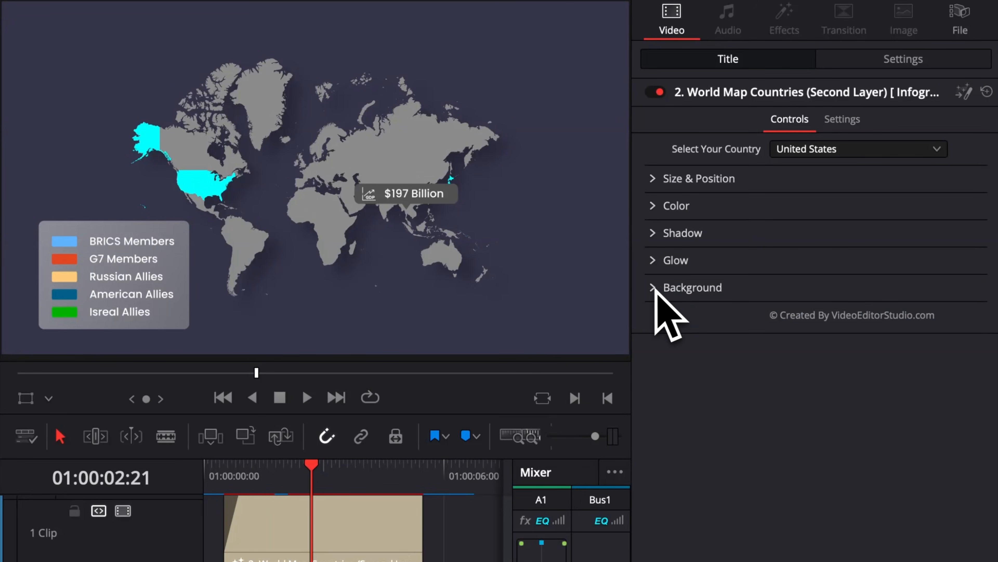
# Step: Change the solid color of the United States layer to a coral red
pyautogui.click(655, 207)
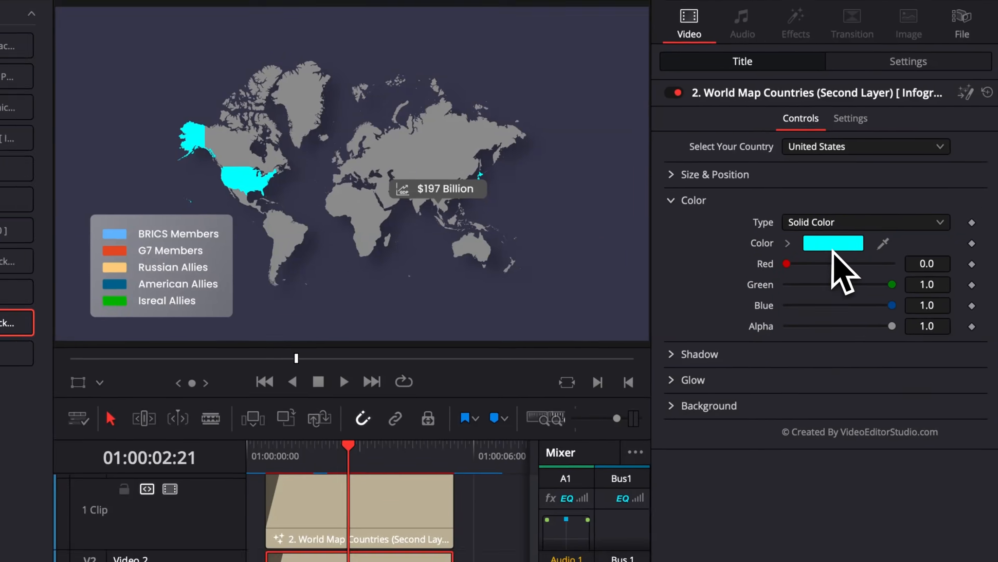
pyautogui.click(824, 255)
pyautogui.click(935, 405)
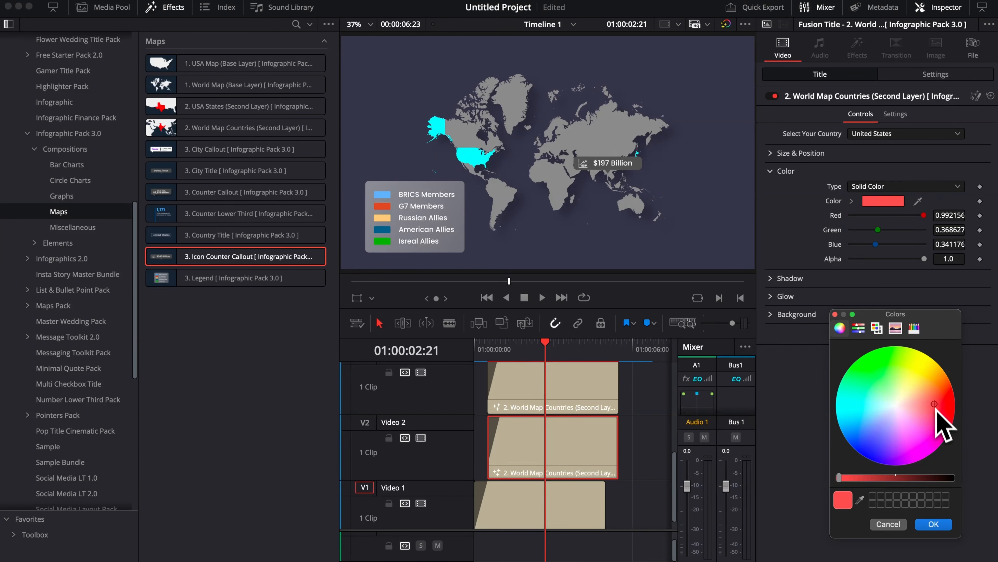
pyautogui.click(934, 524)
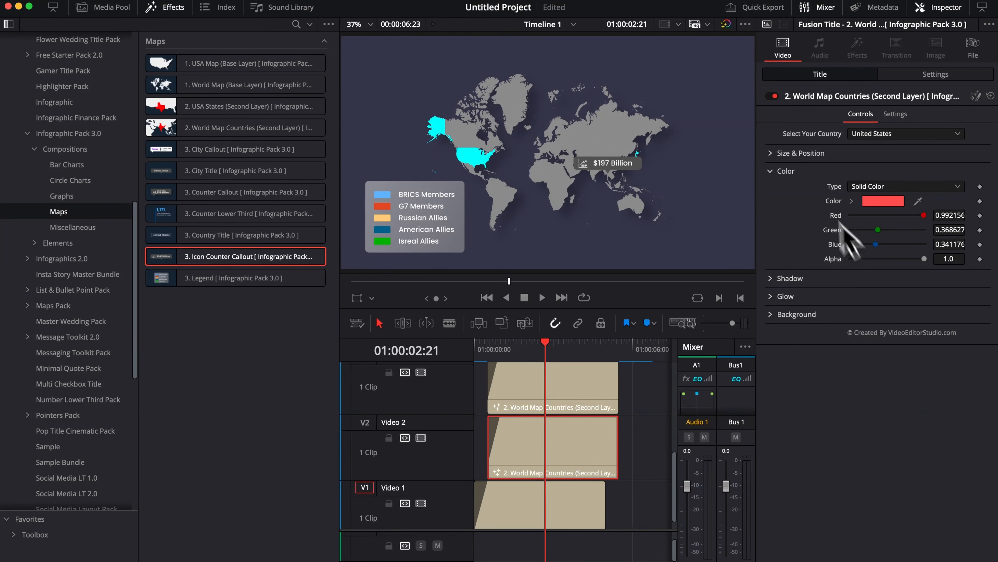
# Step: Give the United States layer a glow with threshold 0.047 and gain 1.22
pyautogui.click(777, 172)
pyautogui.click(771, 207)
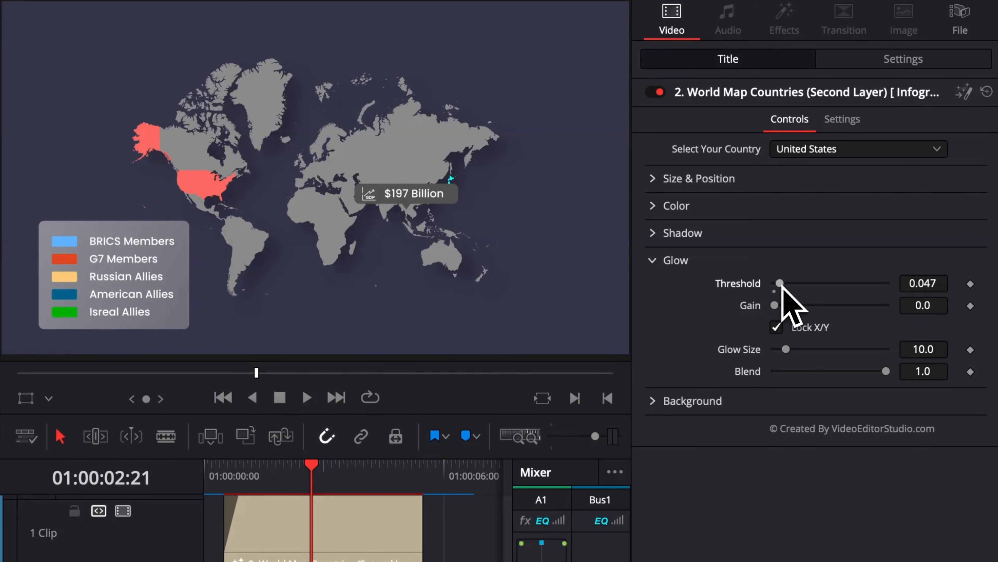
pyautogui.moveTo(774, 306); pyautogui.dragTo(802, 306)
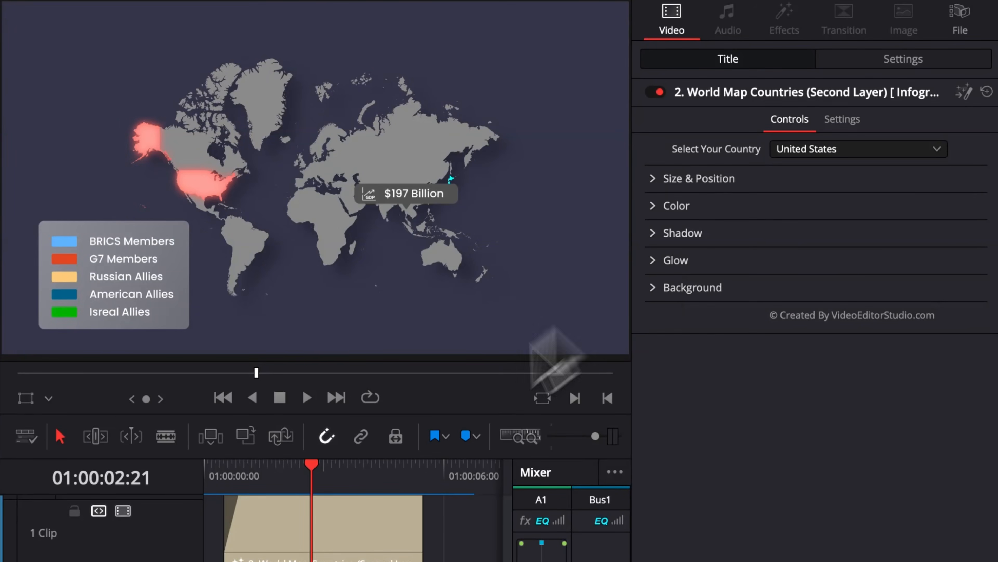
# Step: Give the Japan layer a glow with threshold 0.047 and gain 1.063
pyautogui.click(286, 528)
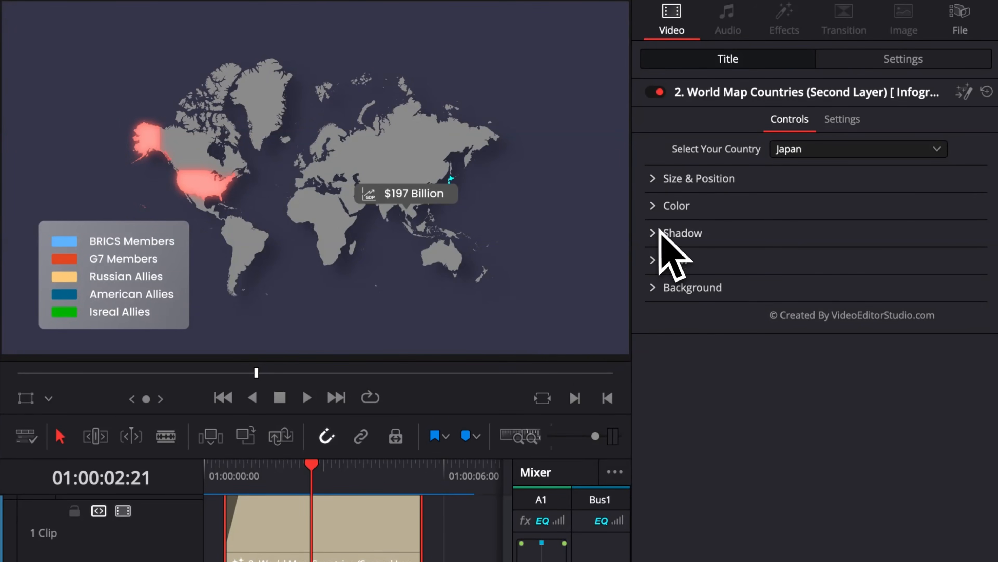
pyautogui.click(653, 260)
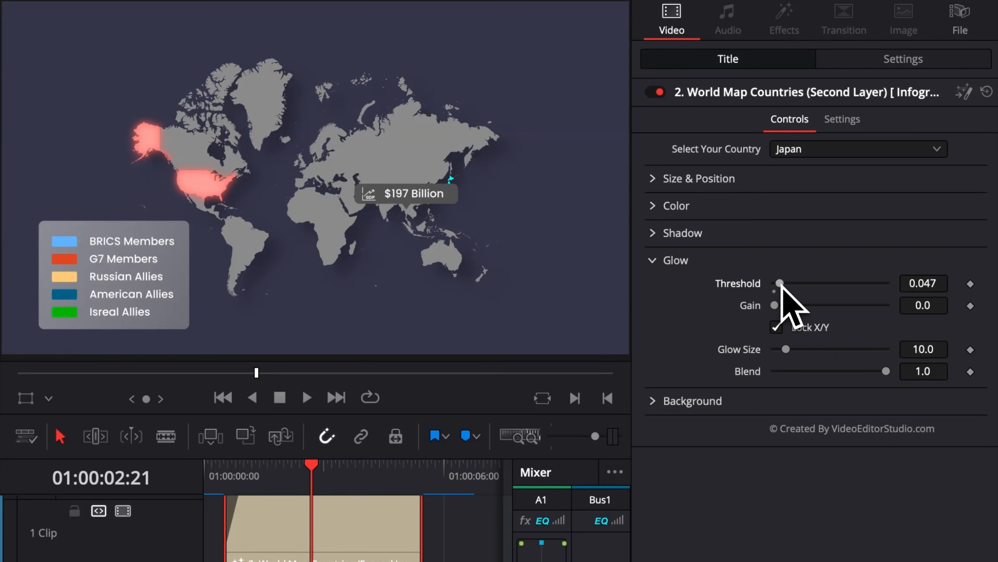
pyautogui.moveTo(781, 306); pyautogui.dragTo(798, 306)
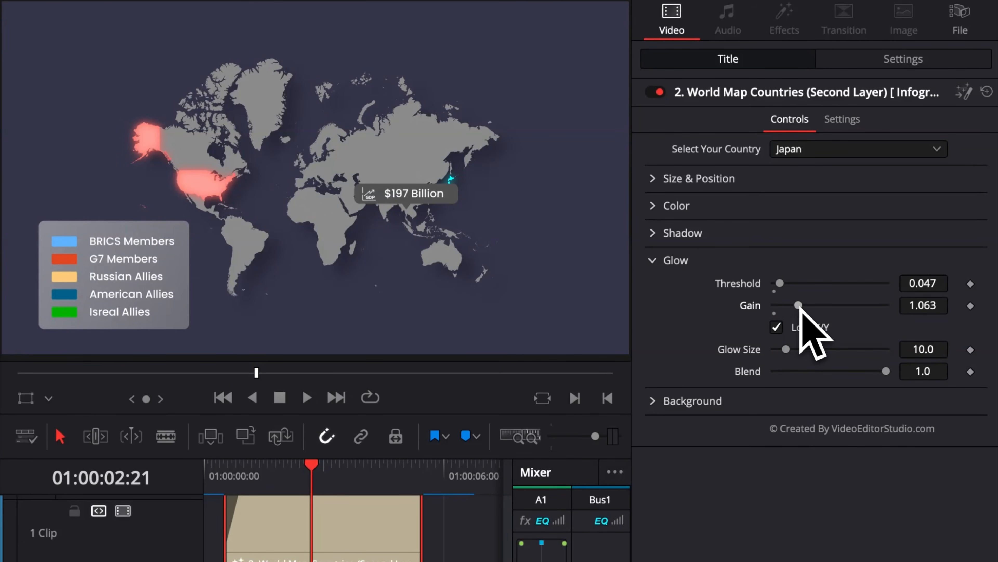
# Step: Move the Legend clip down to Video 4 and place the playhead at 01:00:01:01
pyautogui.moveTo(526, 408); pyautogui.dragTo(538, 450)
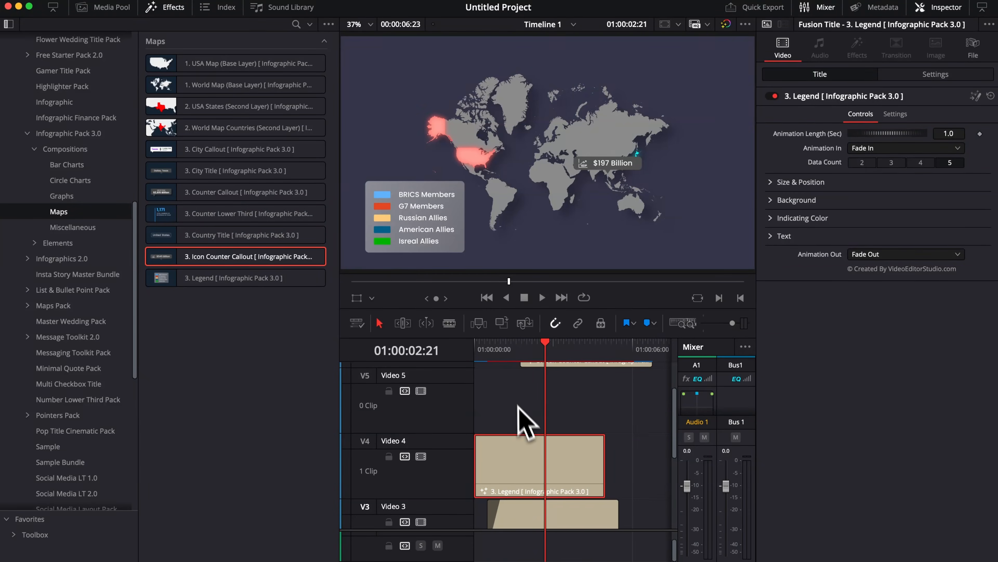
pyautogui.moveTo(491, 352); pyautogui.dragTo(474, 350)
pyautogui.moveTo(474, 350); pyautogui.dragTo(496, 351)
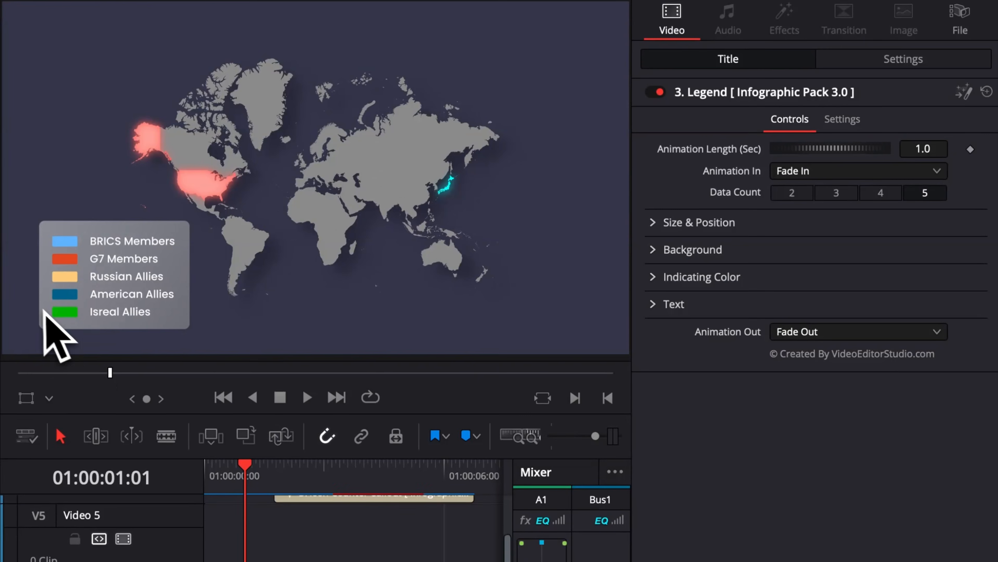
# Step: Reduce the legend's data count to 2, then shorten its background and recenter it vertically around the two entries
pyautogui.click(780, 197)
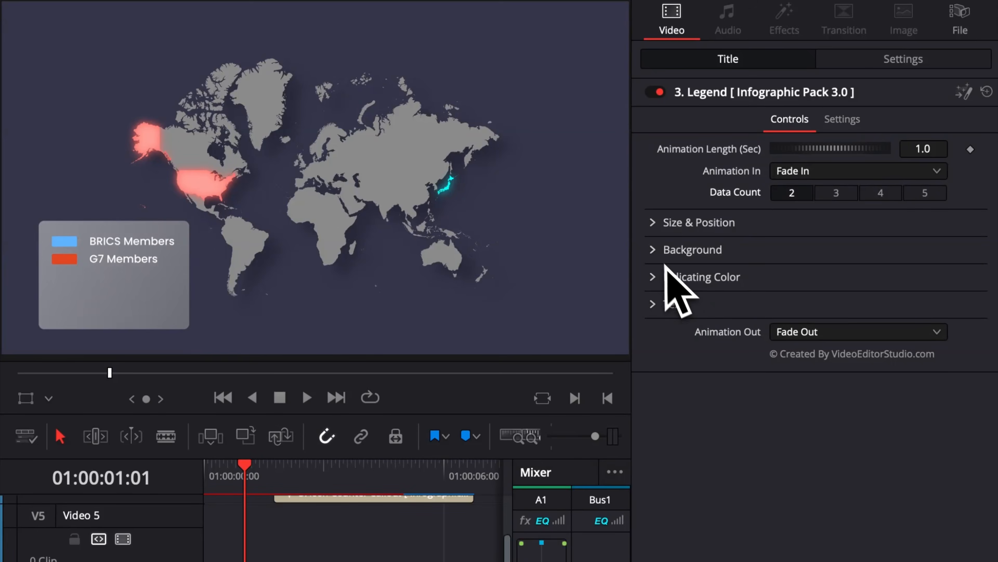
pyautogui.click(656, 251)
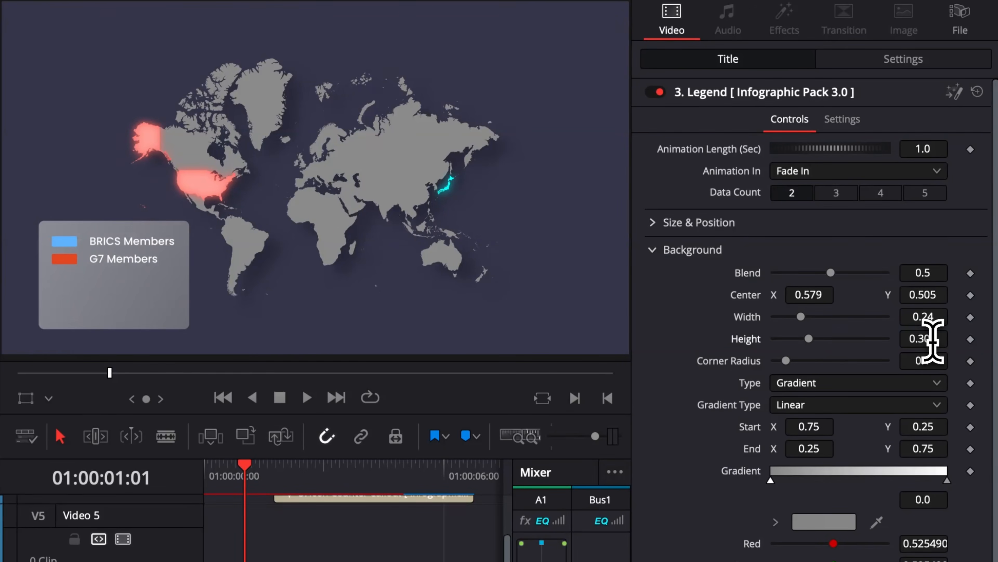
pyautogui.moveTo(923, 338); pyautogui.dragTo(935, 338)
pyautogui.moveTo(795, 339); pyautogui.dragTo(784, 340)
pyautogui.moveTo(923, 294); pyautogui.dragTo(955, 295)
pyautogui.click(655, 249)
# Step: Reposition the legend nearer the frame's lower-left corner with Center X 0.071 and a lower Center Y
pyautogui.click(654, 223)
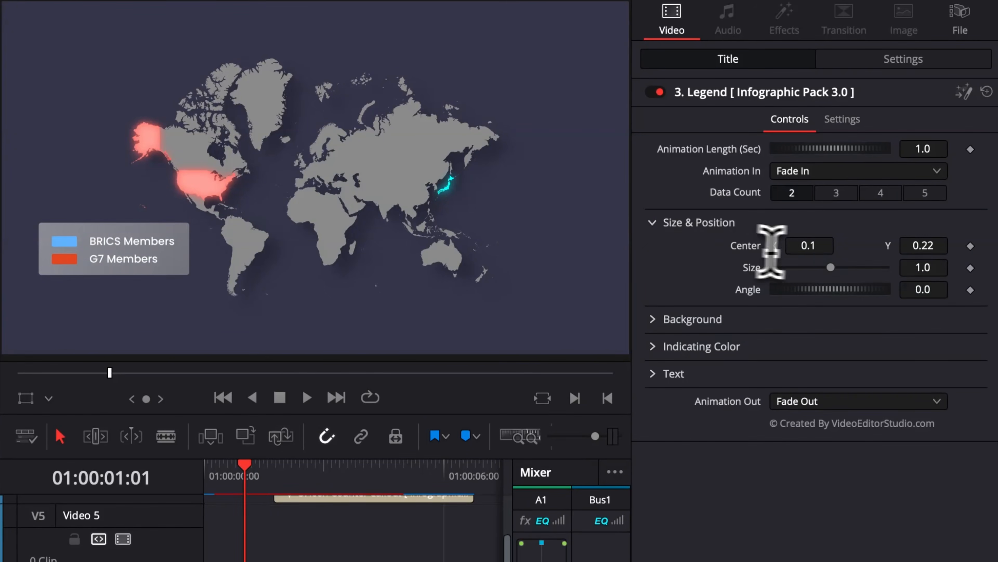
pyautogui.moveTo(769, 245); pyautogui.dragTo(703, 245)
pyautogui.moveTo(808, 245); pyautogui.dragTo(814, 246)
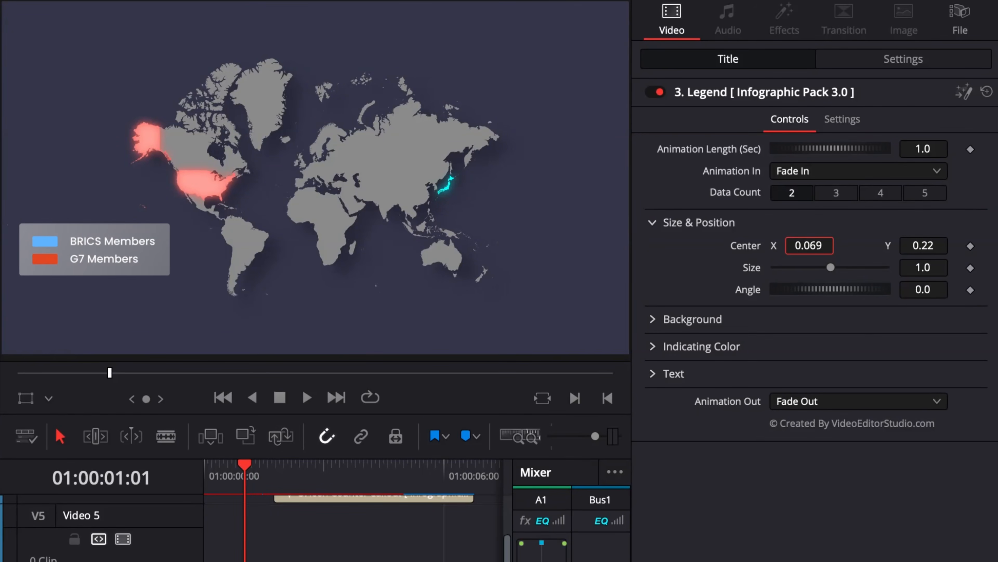
pyautogui.moveTo(912, 246); pyautogui.dragTo(836, 246)
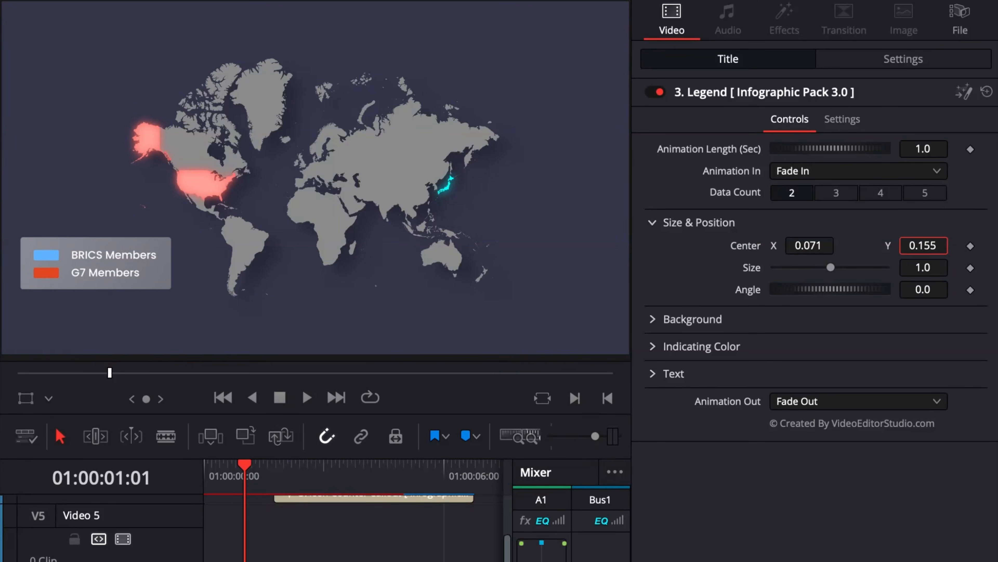
pyautogui.moveTo(924, 245); pyautogui.dragTo(918, 246)
pyautogui.click(652, 222)
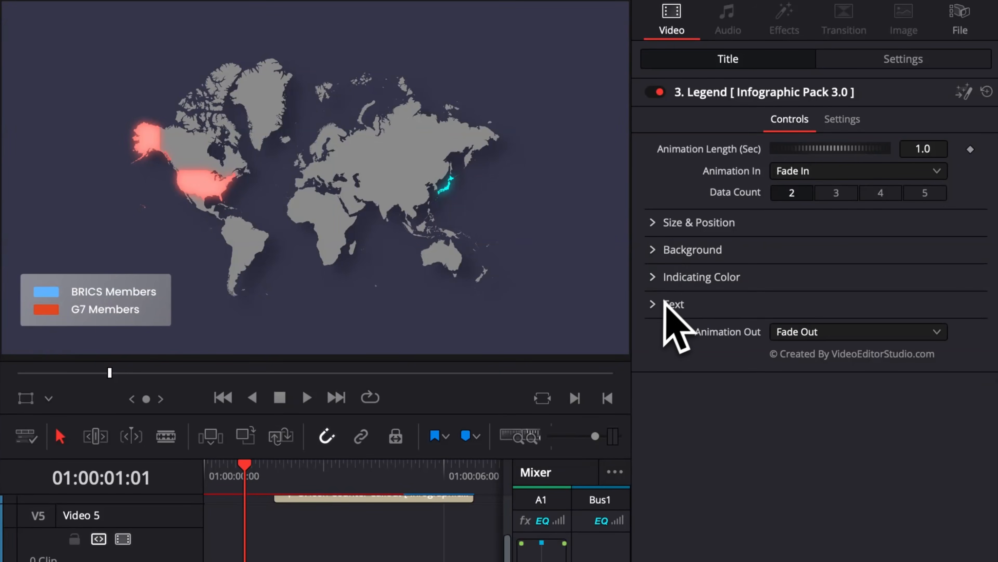
# Step: Recolor the BRICS Members swatch in the legend by sampling the pinkish red of the United States on the map
pyautogui.click(656, 278)
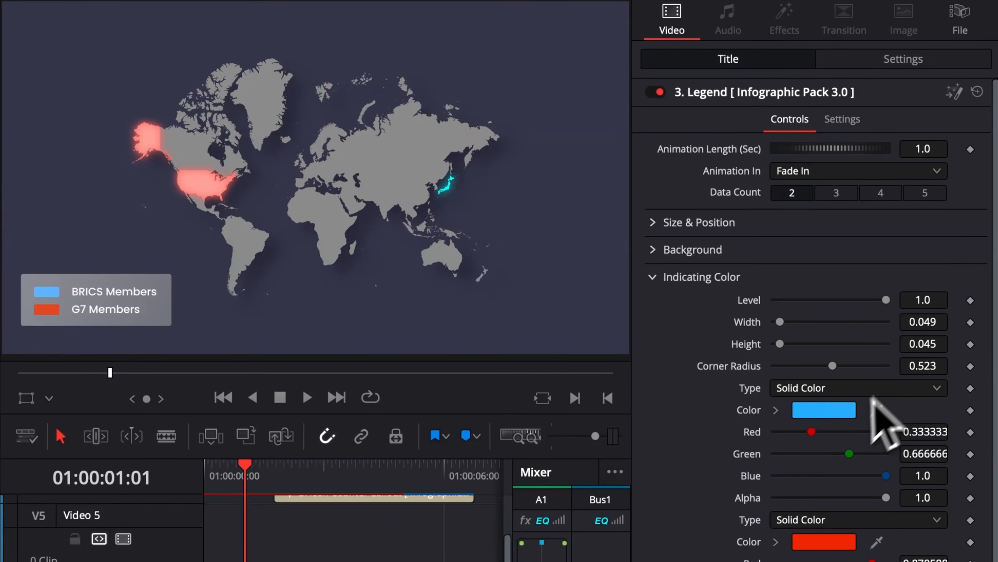
pyautogui.click(841, 411)
pyautogui.click(861, 500)
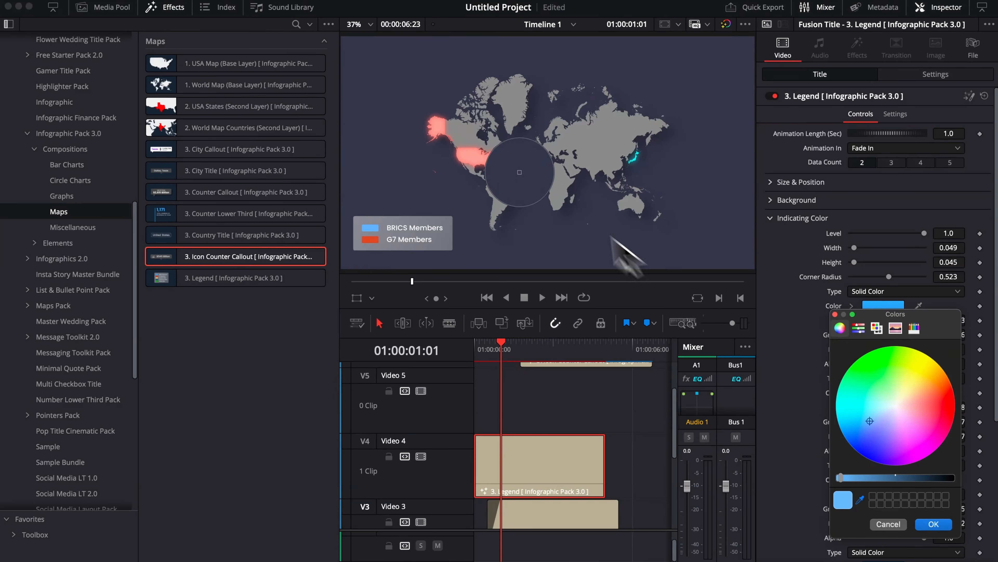
pyautogui.click(469, 162)
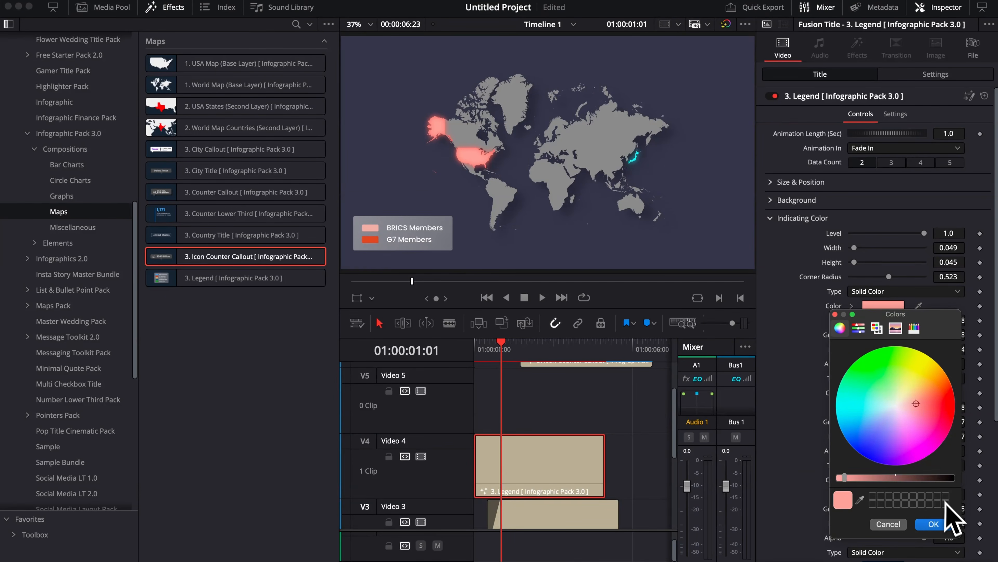
pyautogui.click(933, 524)
# Step: Recolor the G7 Members swatch by sampling Japan's cyan on the map, and collapse the Indicating Color settings
pyautogui.click(883, 393)
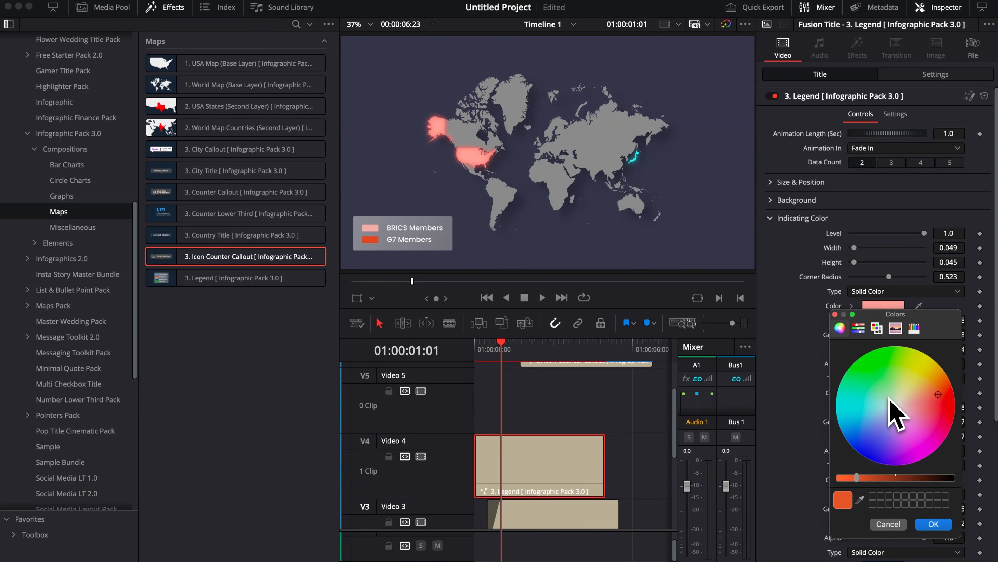
pyautogui.click(860, 501)
pyautogui.click(635, 159)
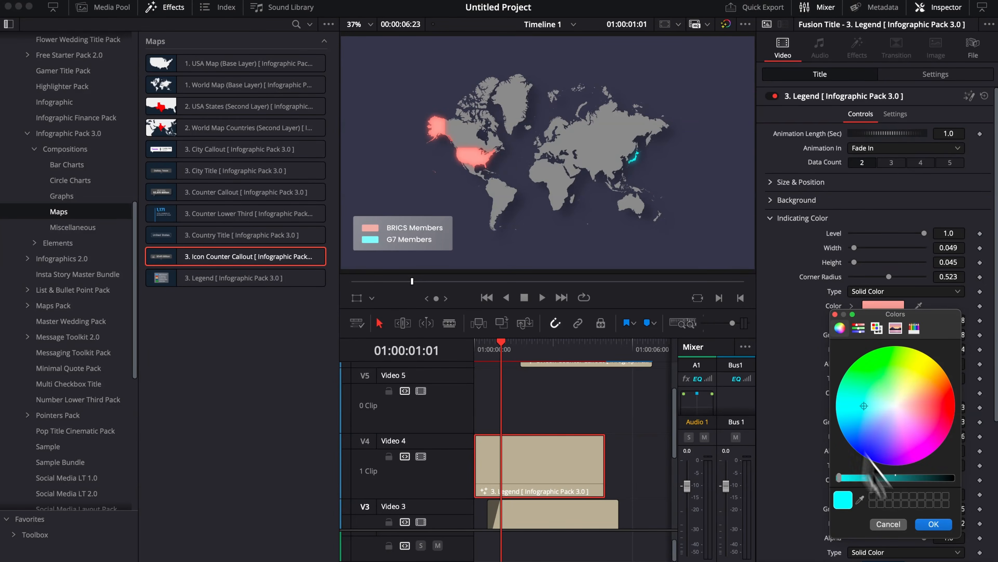
pyautogui.click(933, 524)
pyautogui.click(770, 218)
# Step: Replace the legend labels BRICS Members and G7 Members with USA and JAPAN
pyautogui.click(770, 236)
pyautogui.click(744, 331)
pyautogui.press('super+a')
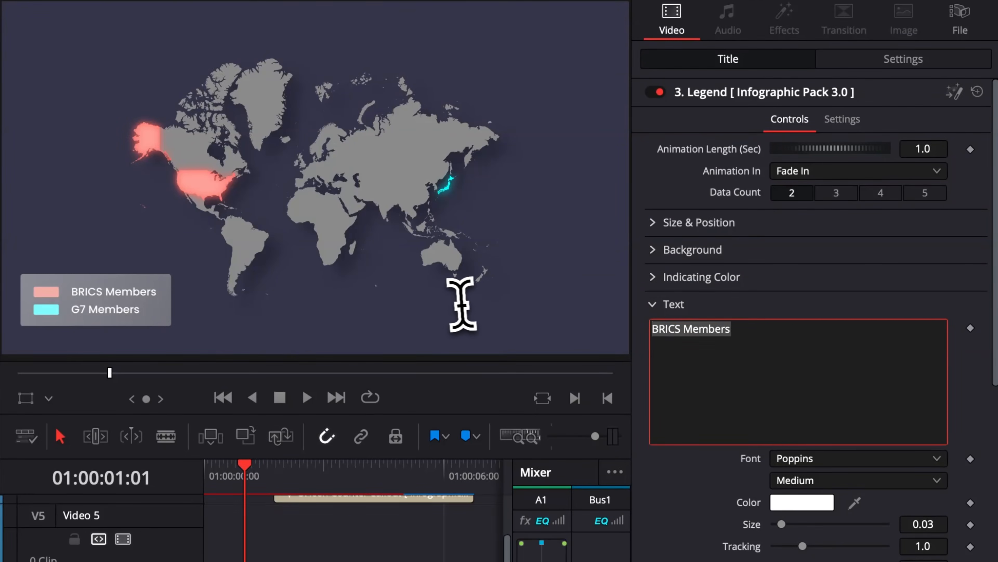
pyautogui.write('USA')
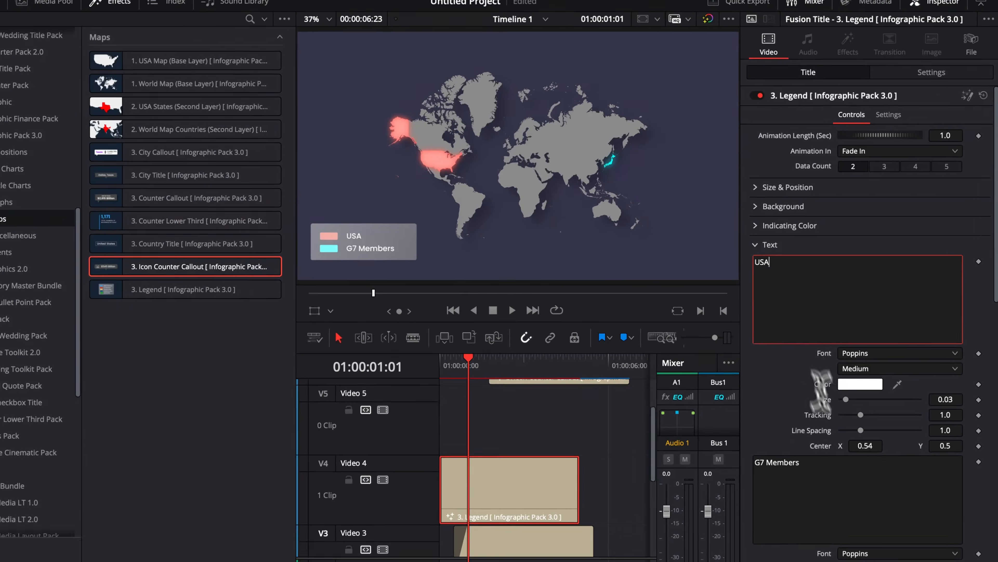
pyautogui.click(832, 437)
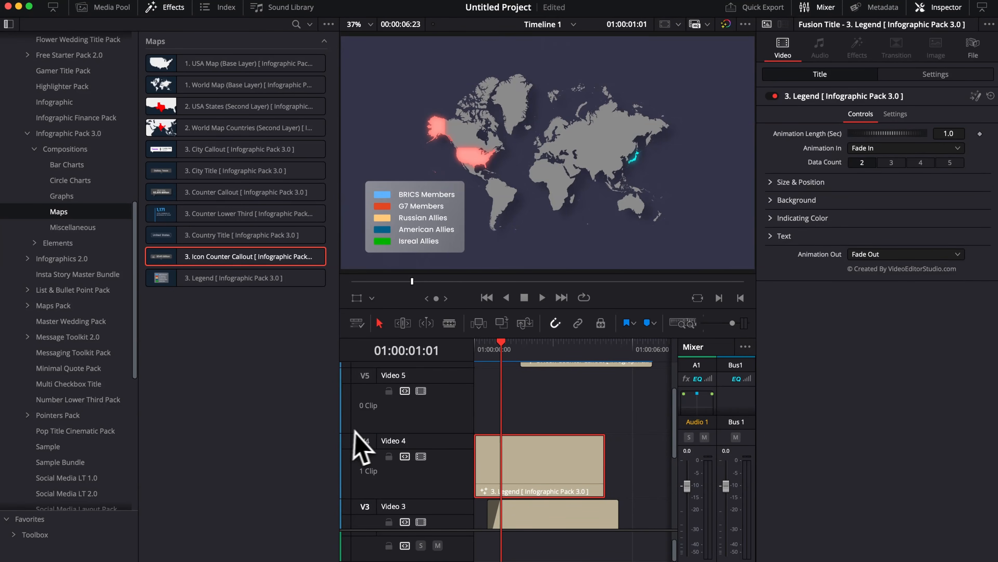
# Step: Add the City Title composition to Video 5 above the Legend clip and select it
pyautogui.moveTo(183, 174); pyautogui.dragTo(513, 407)
pyautogui.click(520, 400)
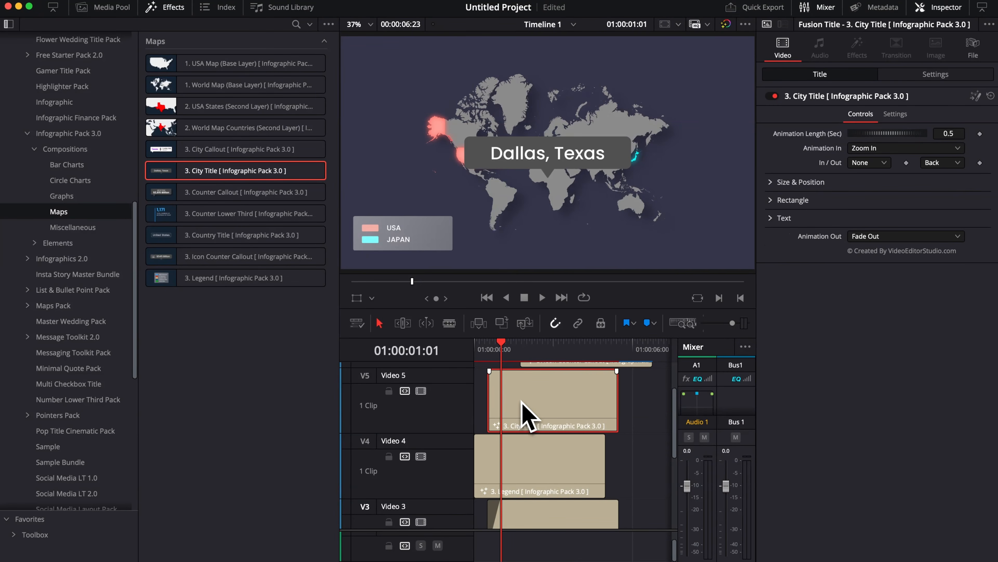
# Step: Shrink the Dallas, Texas city title to size 0.22 and move it over the United States at center X 0.324, Y 0.474
pyautogui.click(782, 182)
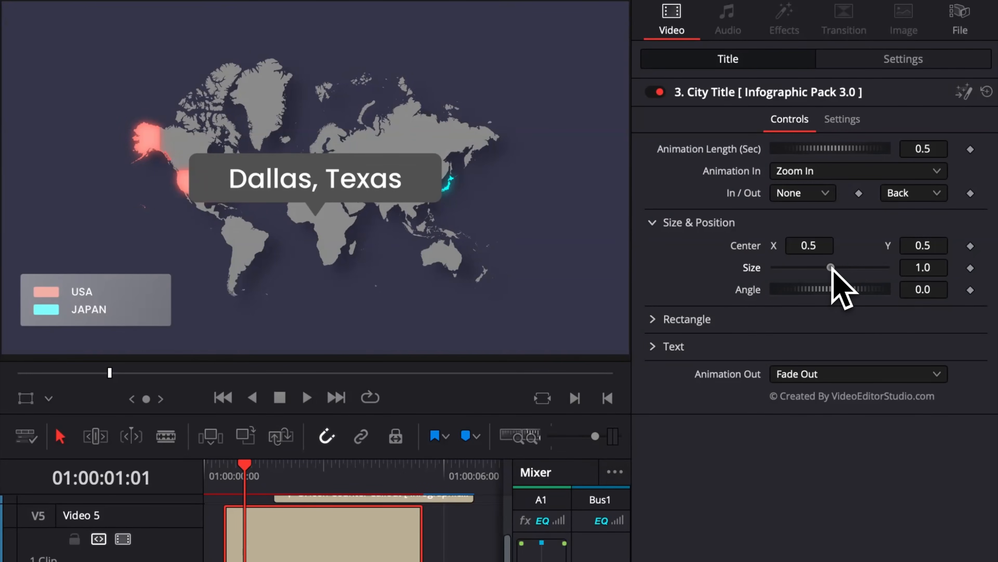
pyautogui.moveTo(831, 267); pyautogui.dragTo(779, 268)
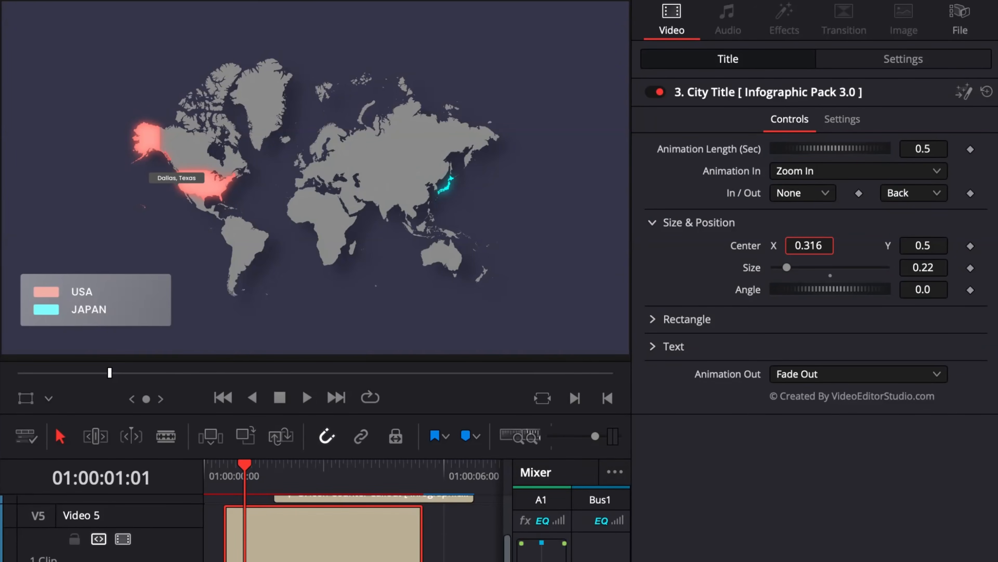
pyautogui.moveTo(809, 245); pyautogui.dragTo(814, 245)
pyautogui.moveTo(931, 247); pyautogui.dragTo(919, 247)
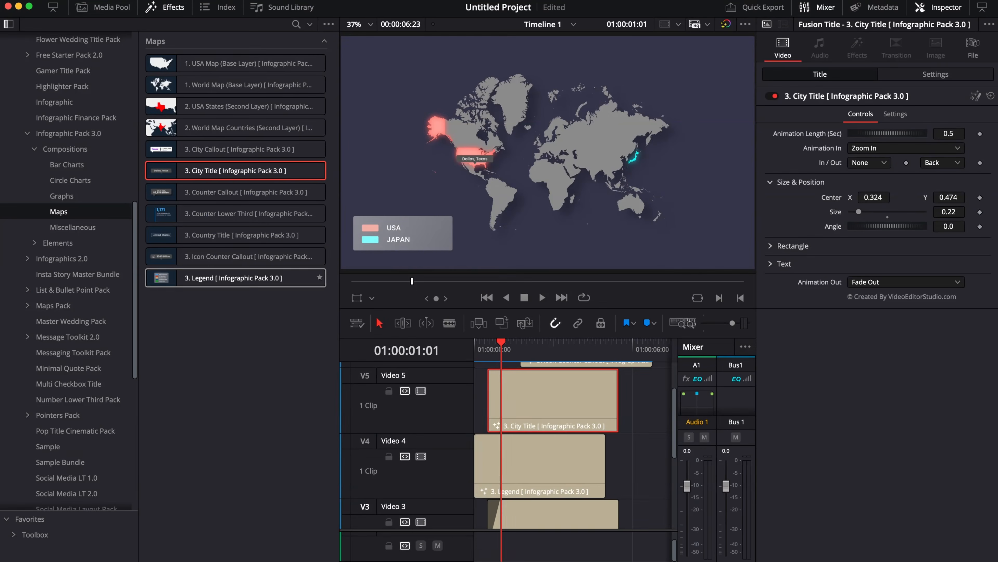
# Step: Add USA Map (Base Layer) to Video 4 after the existing clips, with USA States (Second Layer) directly above it on Video 5
pyautogui.hscroll(3, 523, 457)
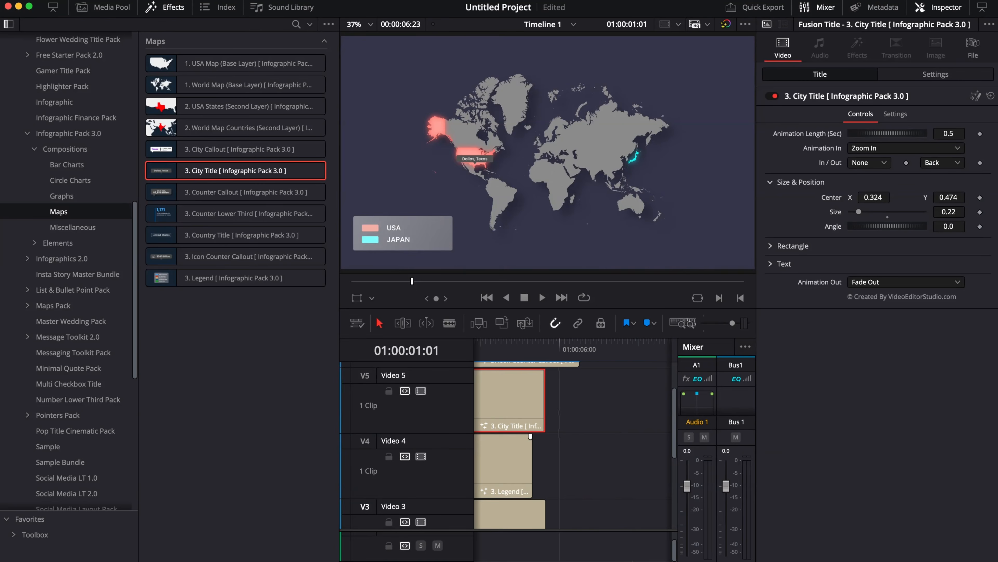
pyautogui.hscroll(3, 531, 433)
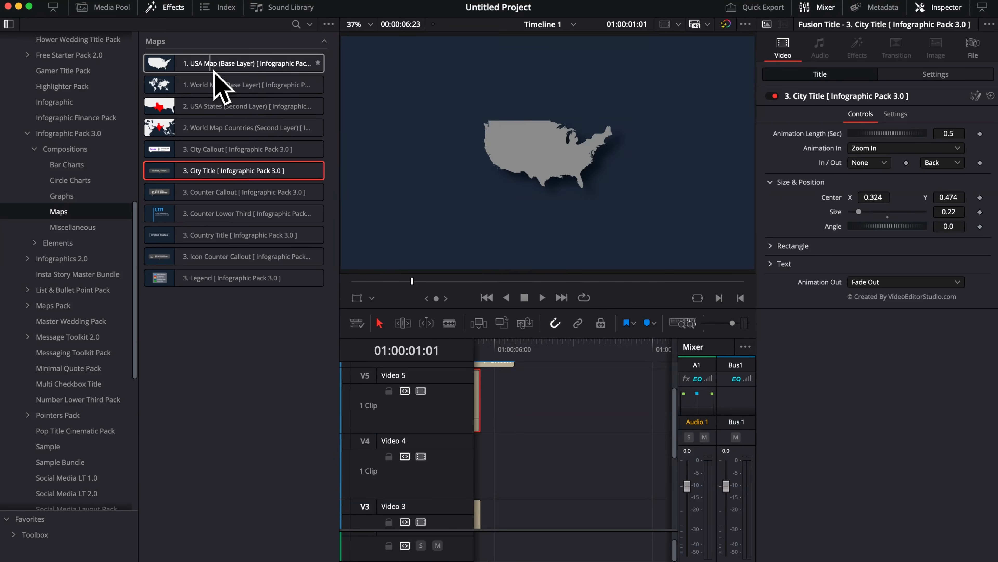
pyautogui.moveTo(214, 71); pyautogui.dragTo(576, 473)
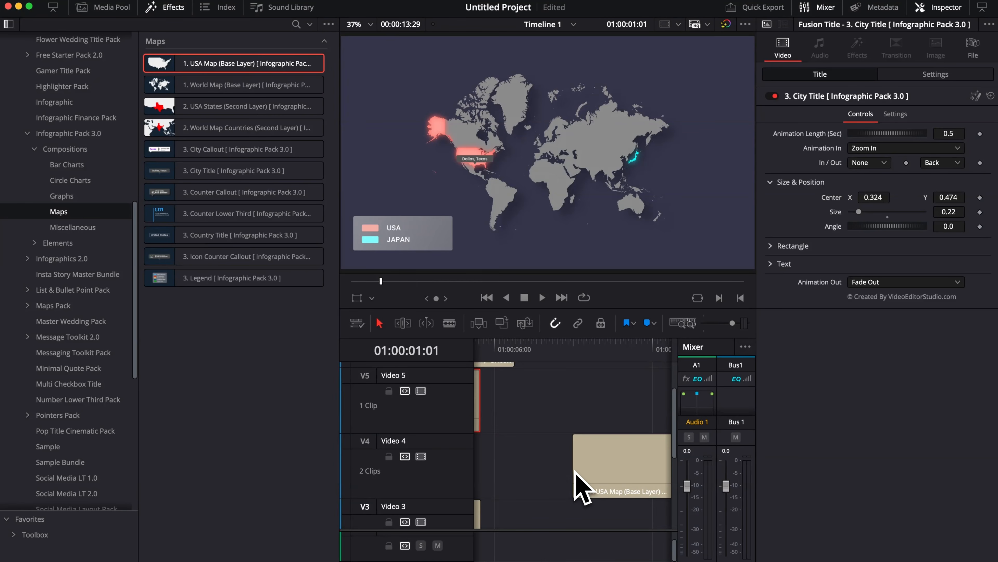
pyautogui.moveTo(217, 114); pyautogui.dragTo(584, 419)
# Step: Set the region of the USA States clip to California with the frame at 01:00:11:19 in view
pyautogui.click(640, 348)
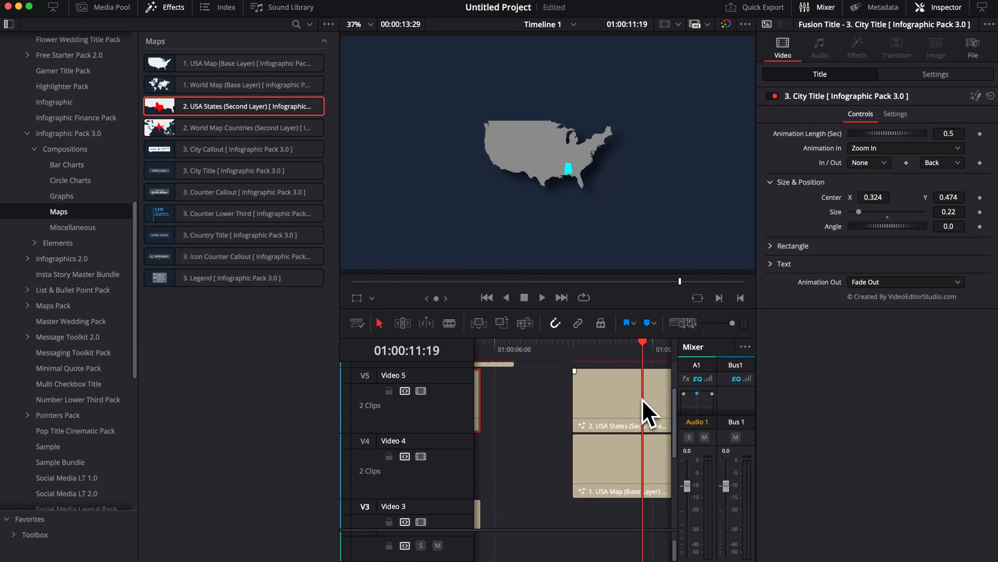
pyautogui.click(646, 413)
pyautogui.click(865, 133)
pyautogui.click(869, 195)
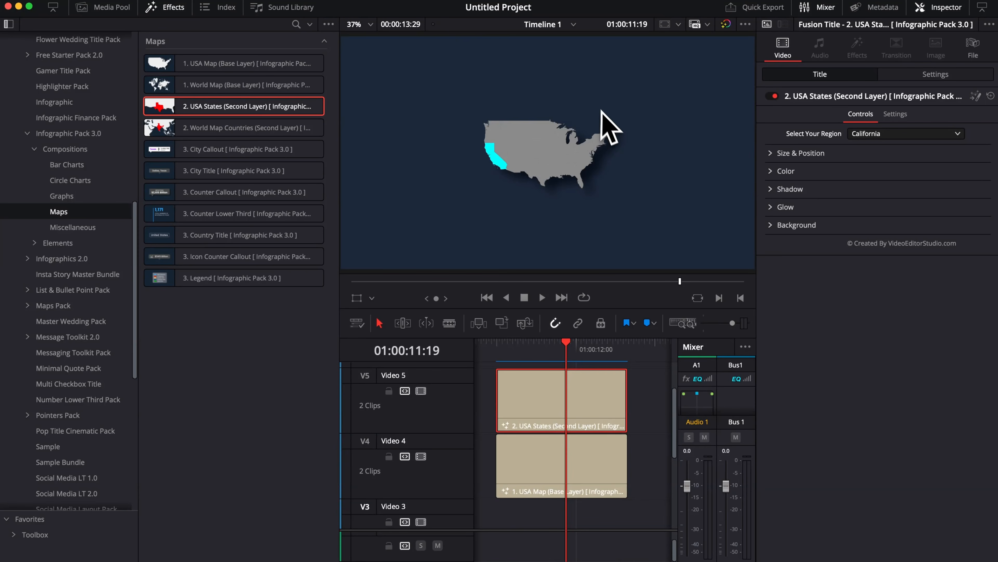
pyautogui.click(545, 352)
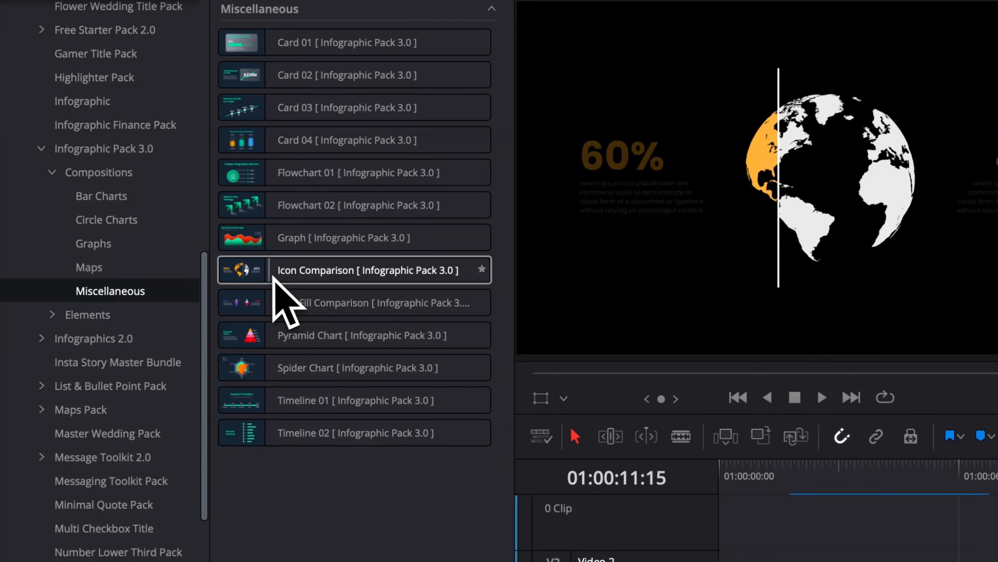
# Step: Add the Icon Comparison composition at the start of Video 1 and play its animation from the beginning
pyautogui.moveTo(270, 276); pyautogui.dragTo(470, 507)
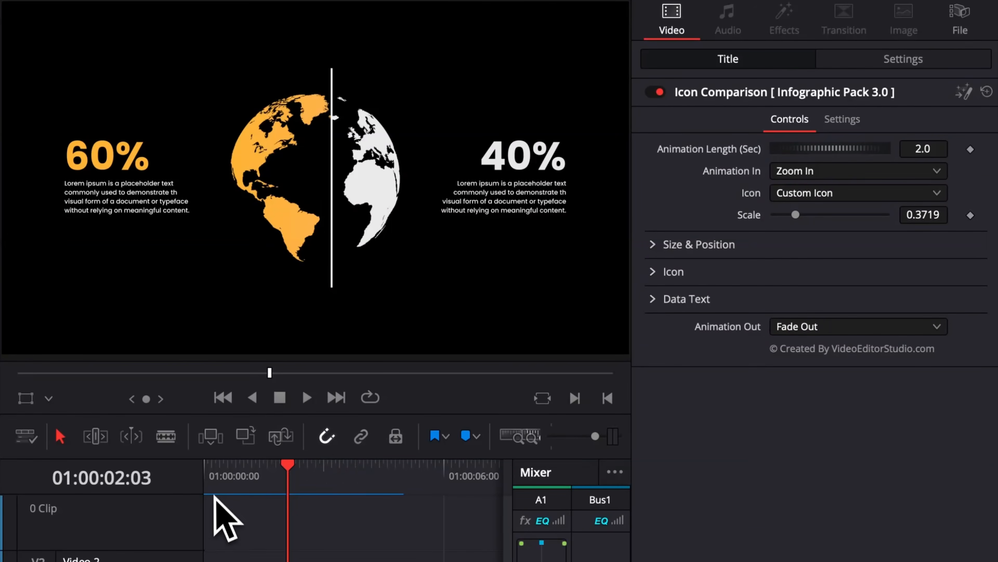
pyautogui.press('Home')
pyautogui.press('space')
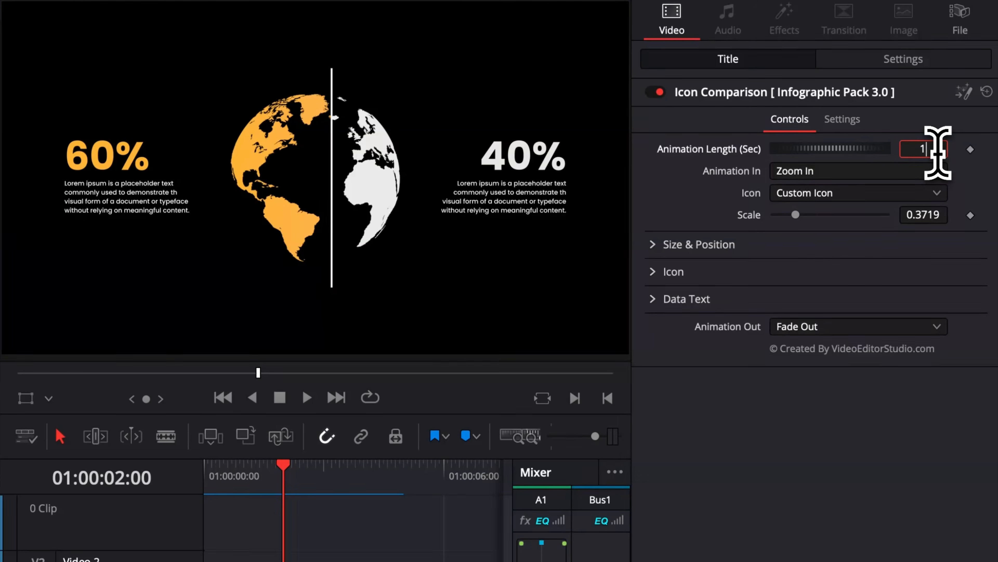
# Step: Set the Icon Comparison's animation length to 1 second and play the intro from the start of the timeline
pyautogui.click(205, 477)
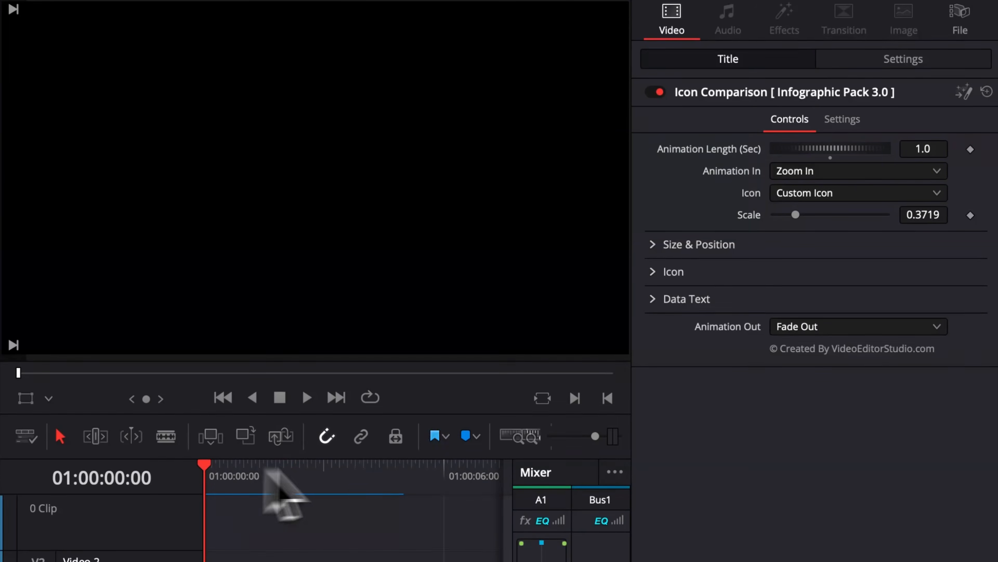
pyautogui.press('space')
pyautogui.press('space')
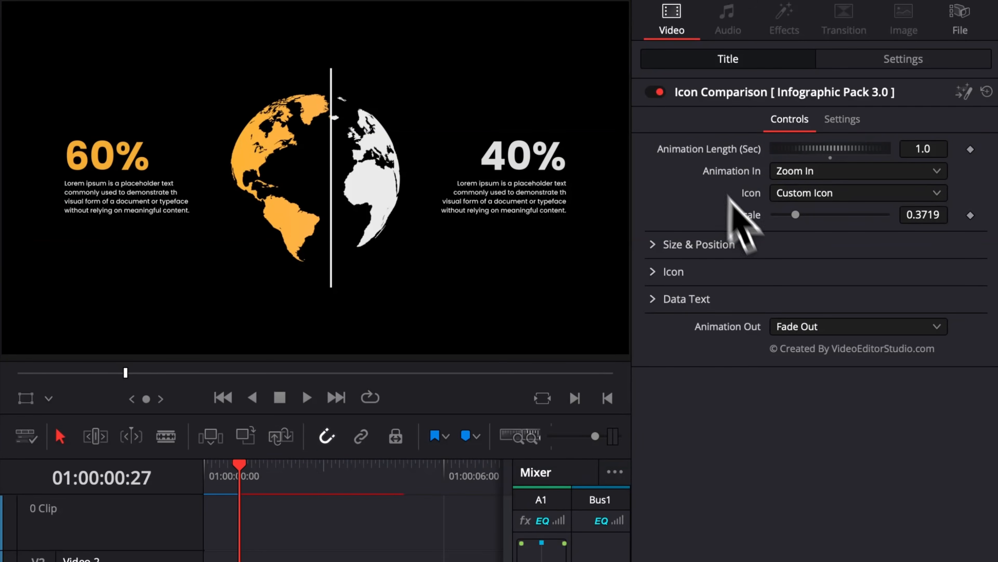
# Step: Examine the available Animation In and Animation Out options for the Icon Comparison without changing either one
pyautogui.click(779, 174)
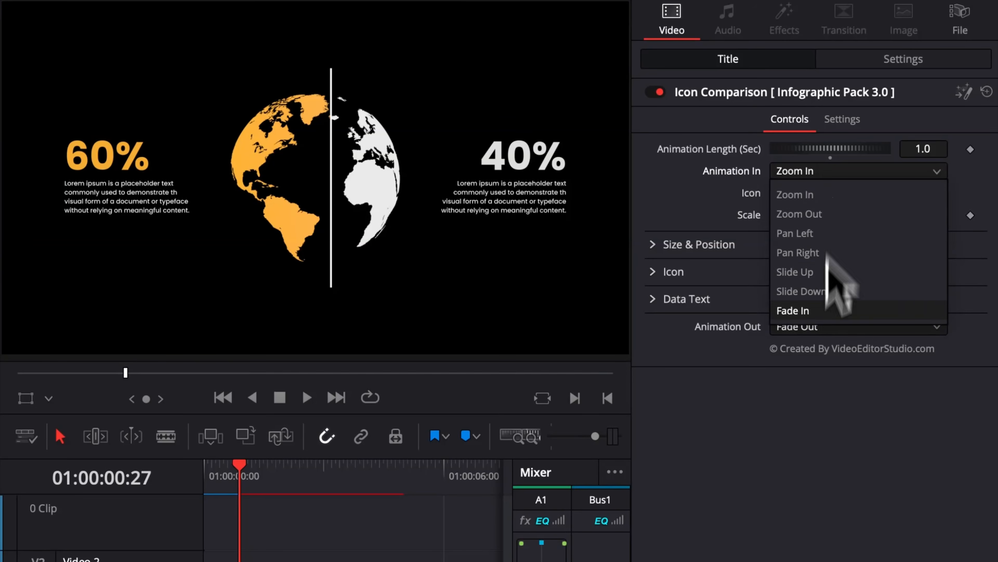
pyautogui.click(818, 378)
pyautogui.click(787, 331)
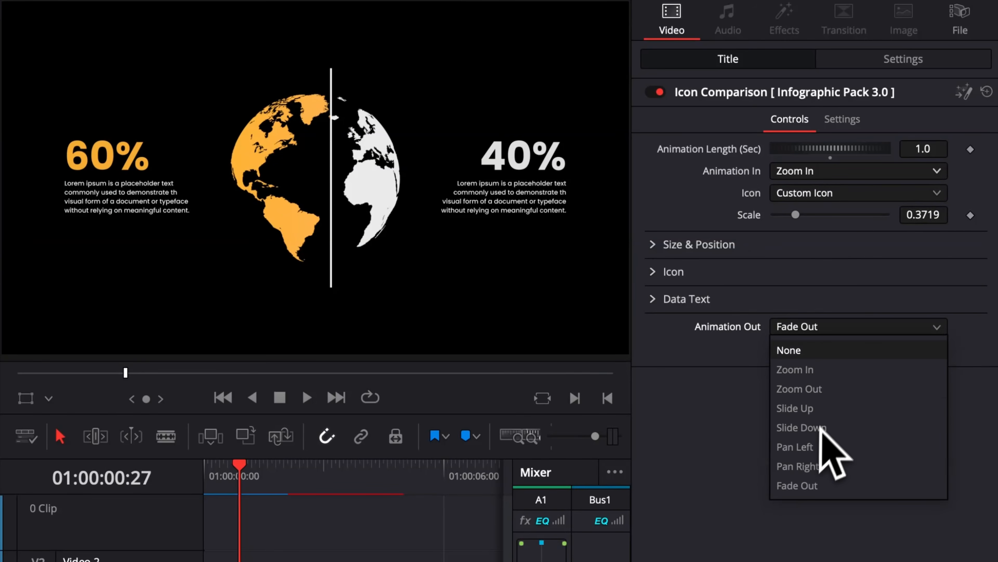
pyautogui.click(714, 405)
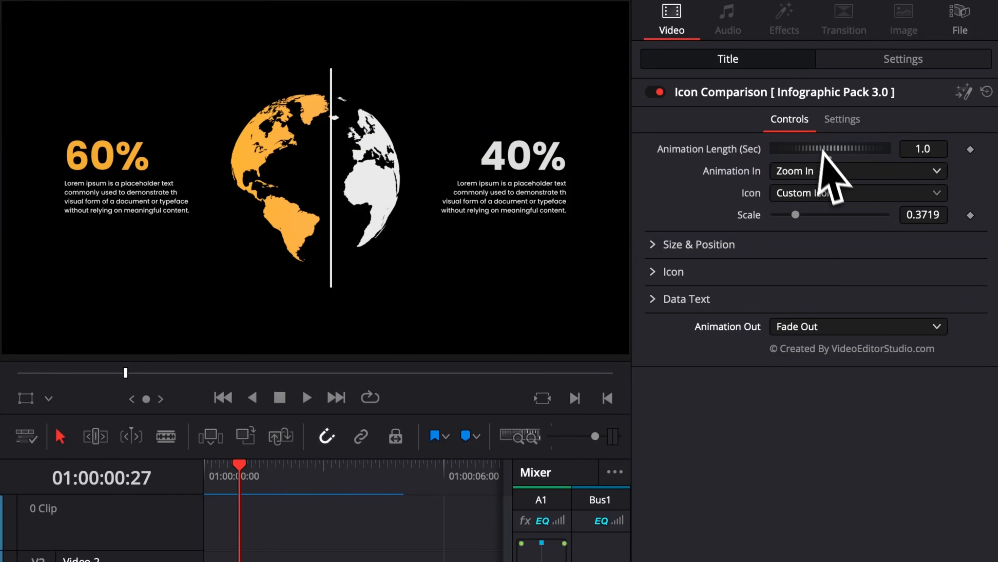
pyautogui.click(817, 170)
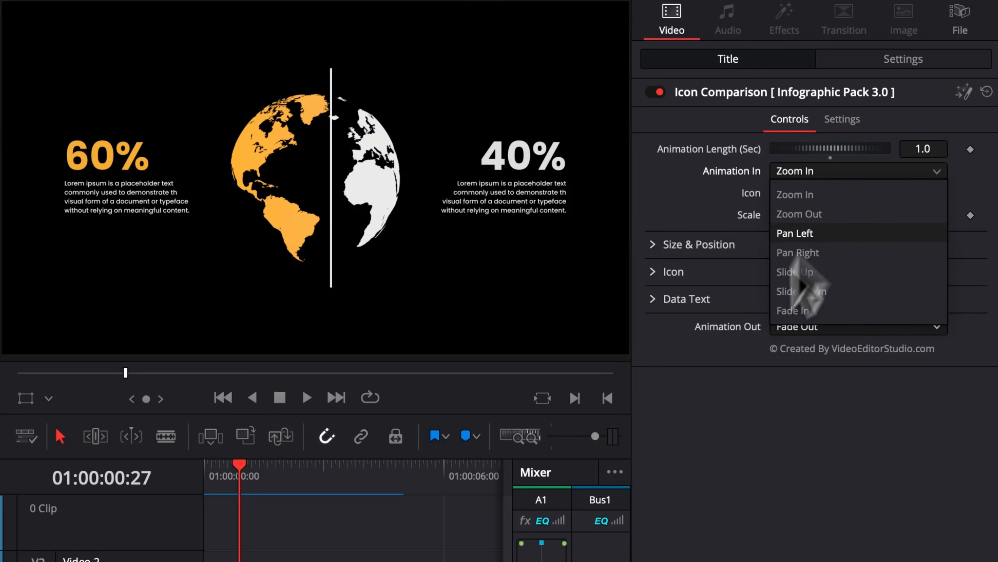
pyautogui.click(656, 186)
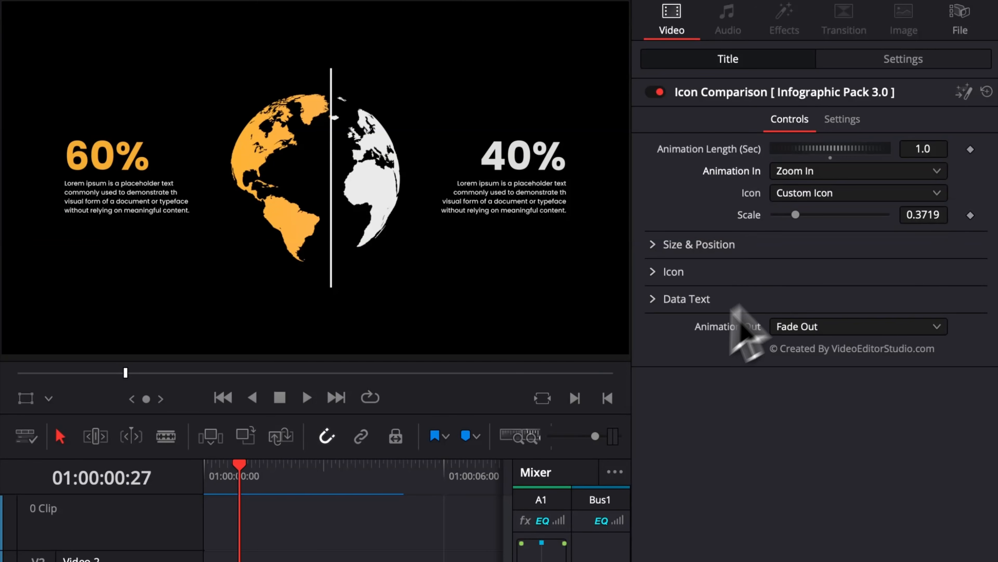
pyautogui.click(825, 329)
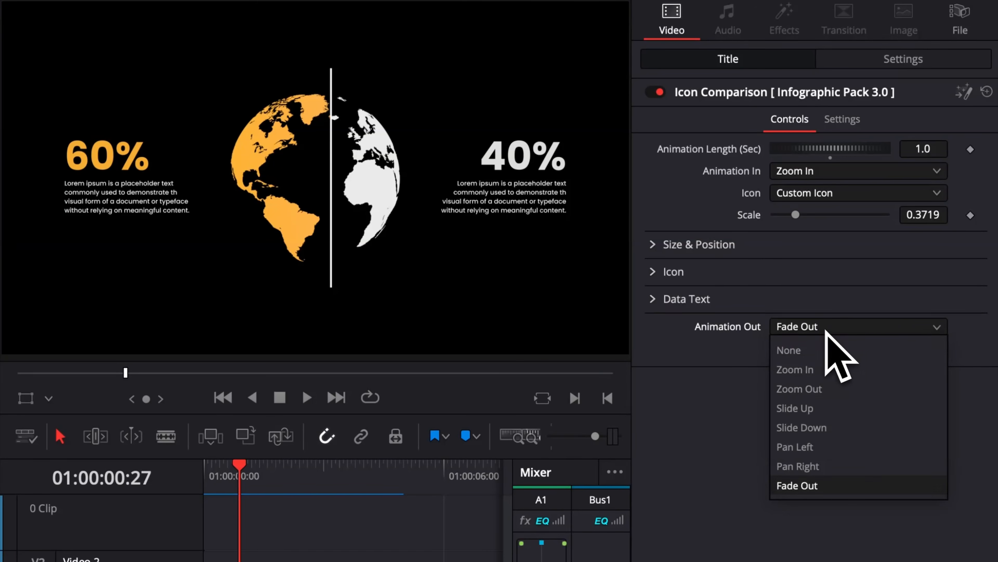
pyautogui.click(725, 204)
pyautogui.click(800, 171)
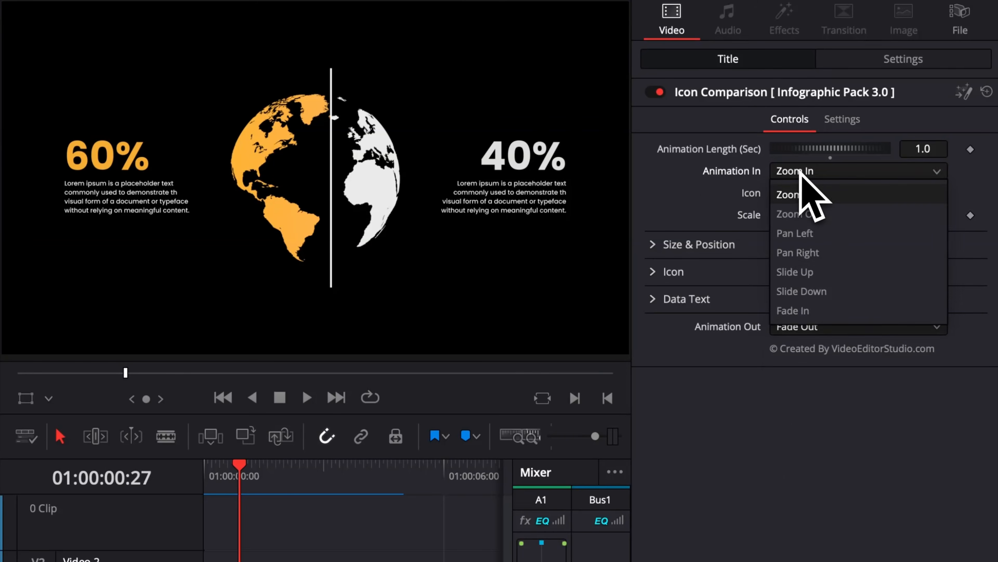
pyautogui.click(693, 208)
# Step: Turn the Icon Comparison clip into a compound clip and cut away the part before 01:00:01:20
pyautogui.moveTo(254, 475); pyautogui.dragTo(276, 477)
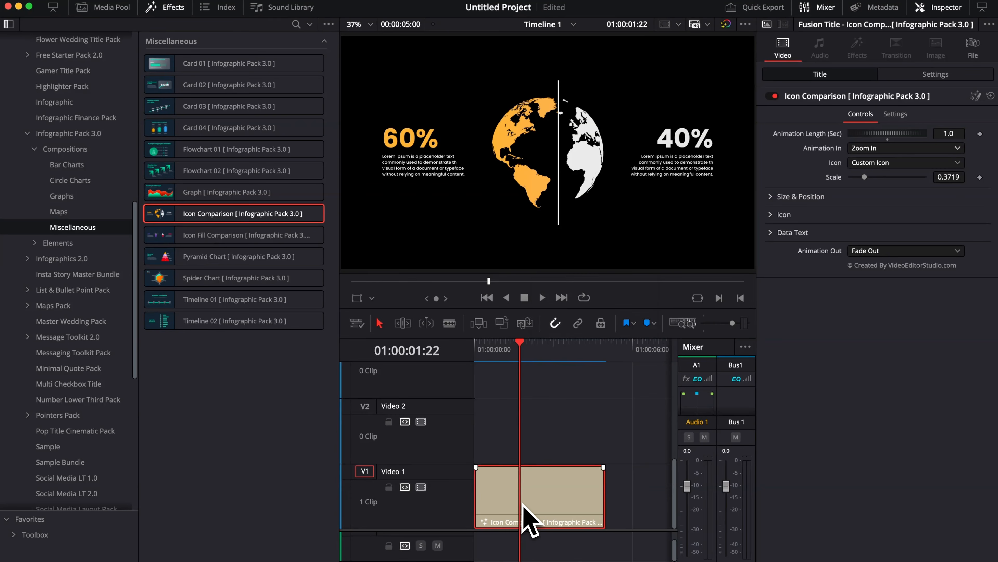
pyautogui.rightClick(523, 506)
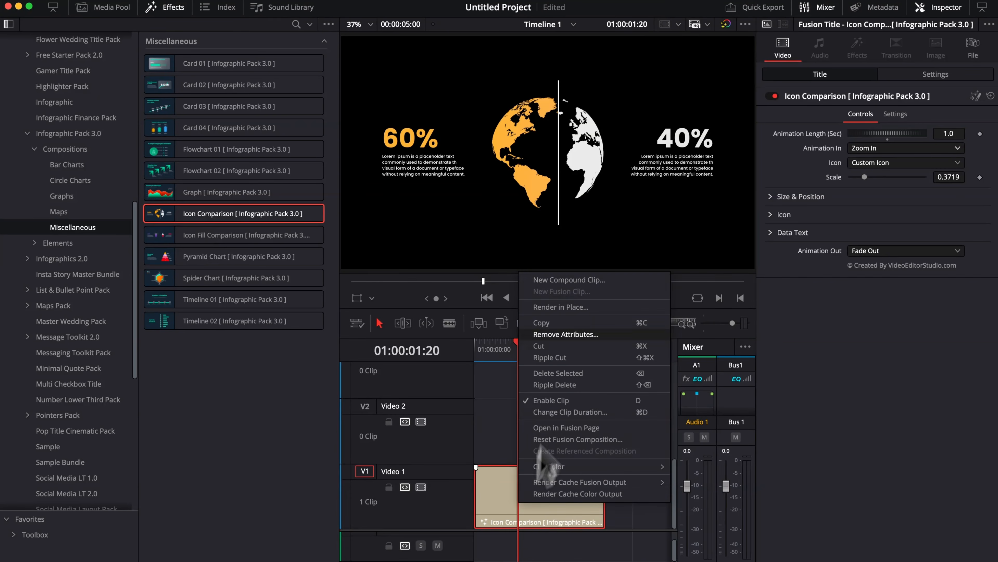
pyautogui.click(577, 280)
pyautogui.click(579, 335)
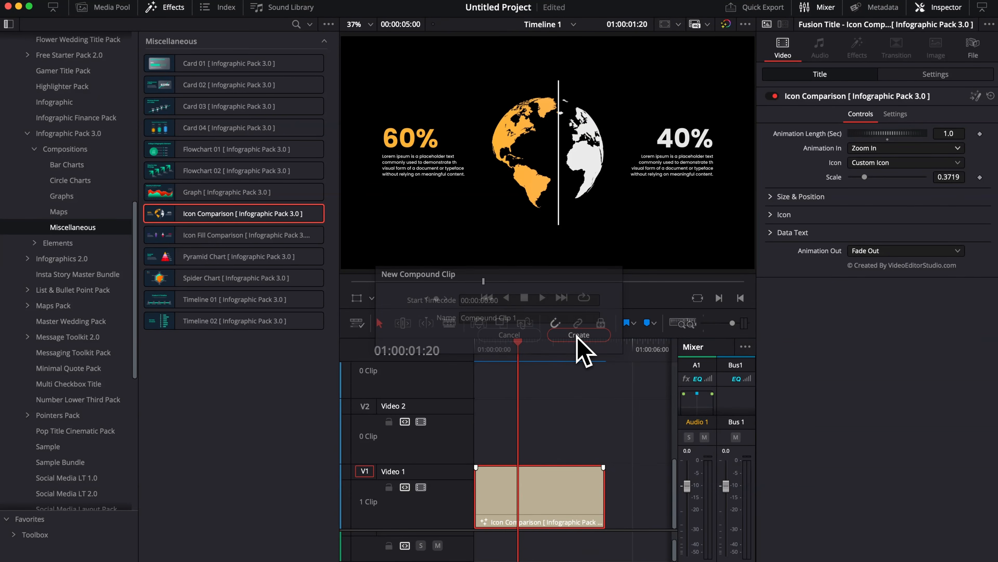
pyautogui.press('super+b')
pyautogui.press('BackSpace')
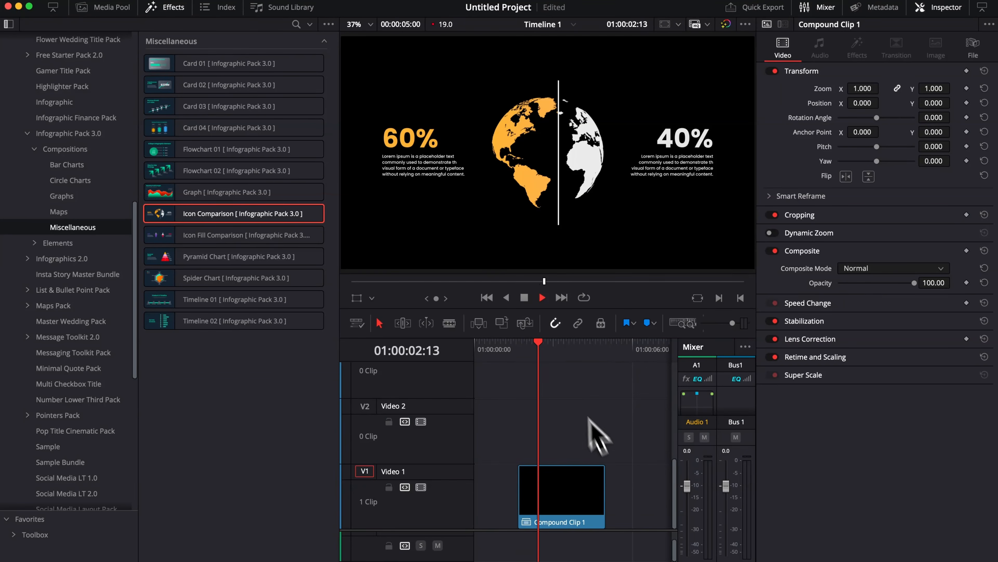
pyautogui.click(573, 351)
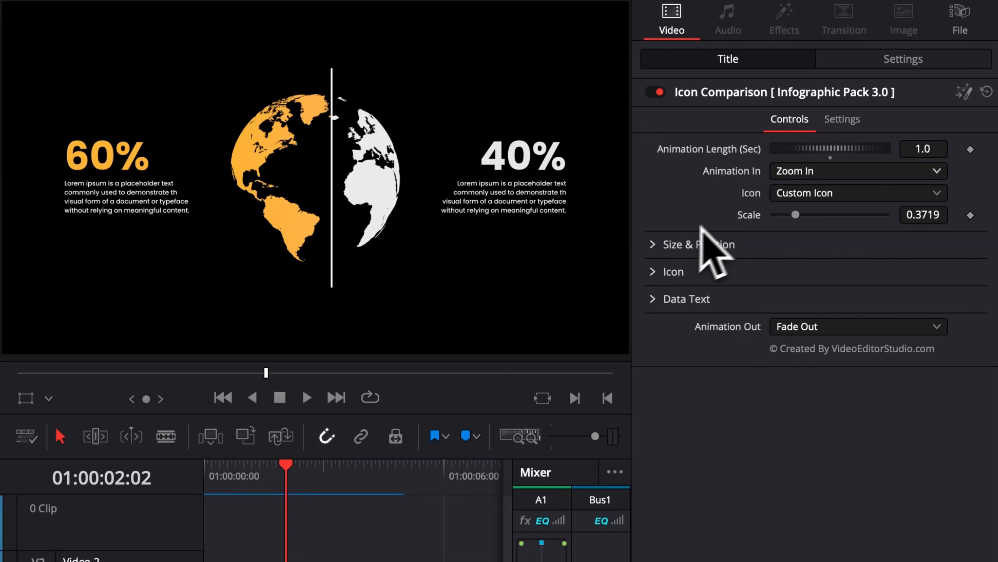
# Step: Examine the Size & Position, Icon and Data Text settings of the Icon Comparison, including the 60% text's formatting options
pyautogui.click(656, 246)
pyautogui.click(654, 246)
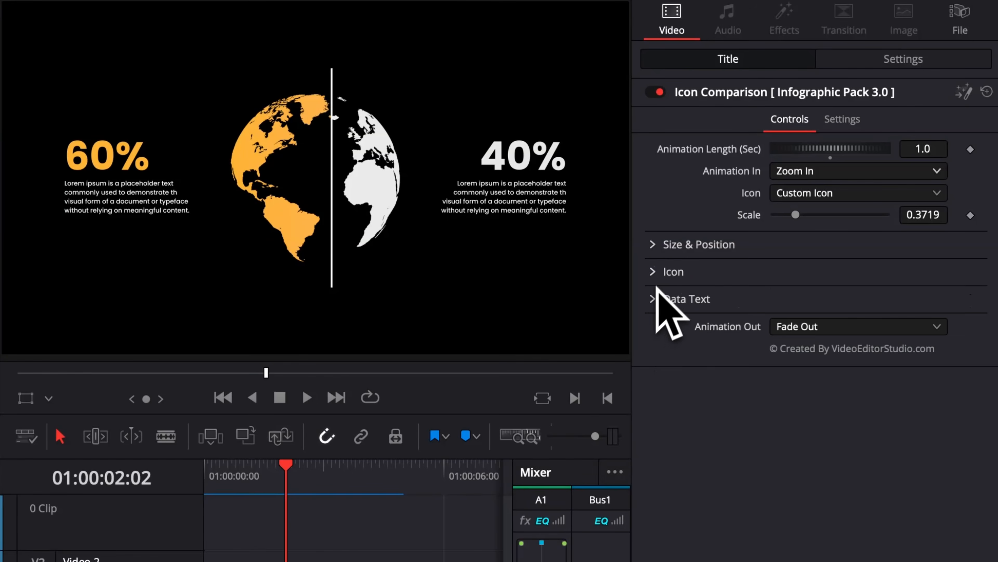
pyautogui.click(656, 272)
pyautogui.click(653, 272)
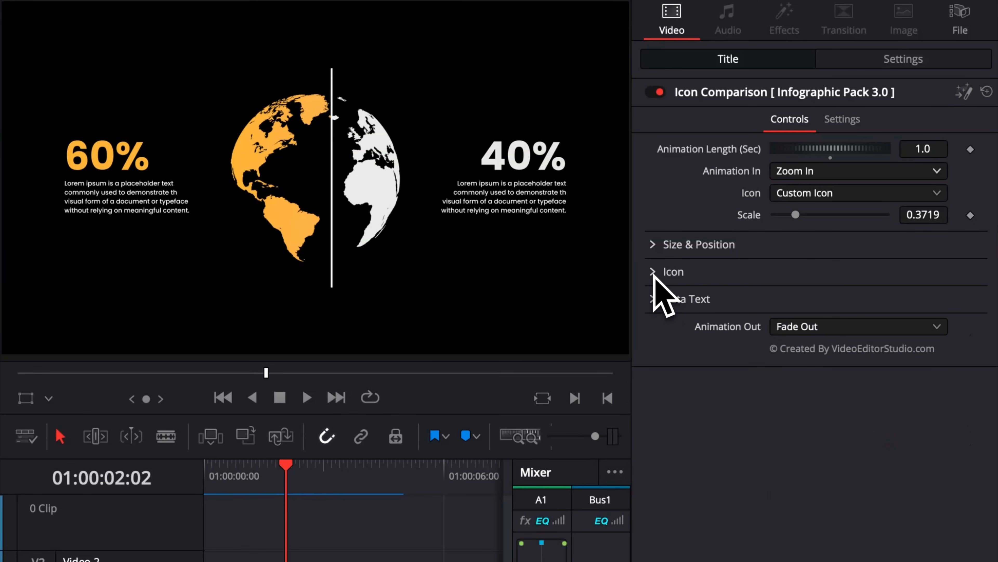
pyautogui.click(654, 300)
pyautogui.click(676, 325)
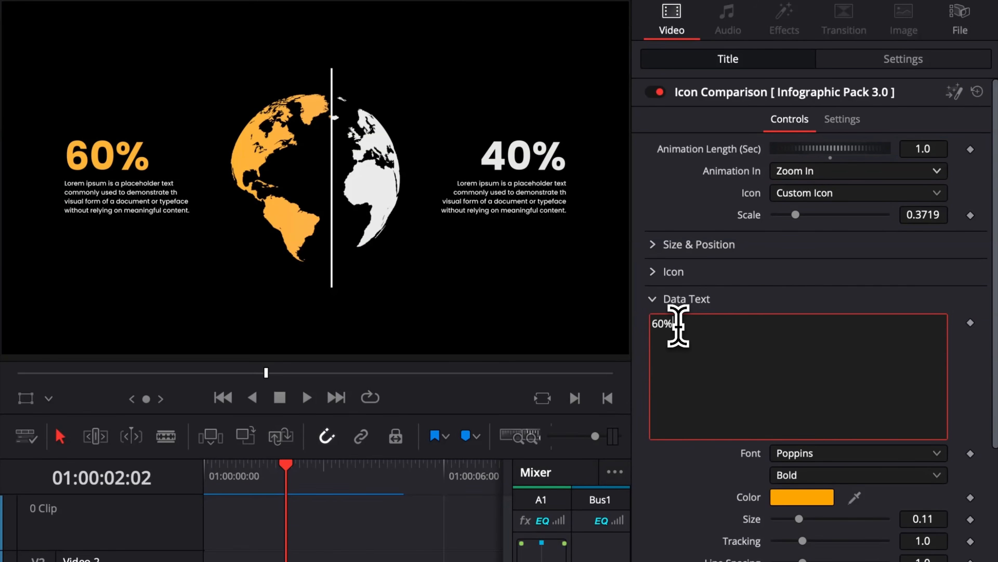
pyautogui.scroll(-1, 709, 406)
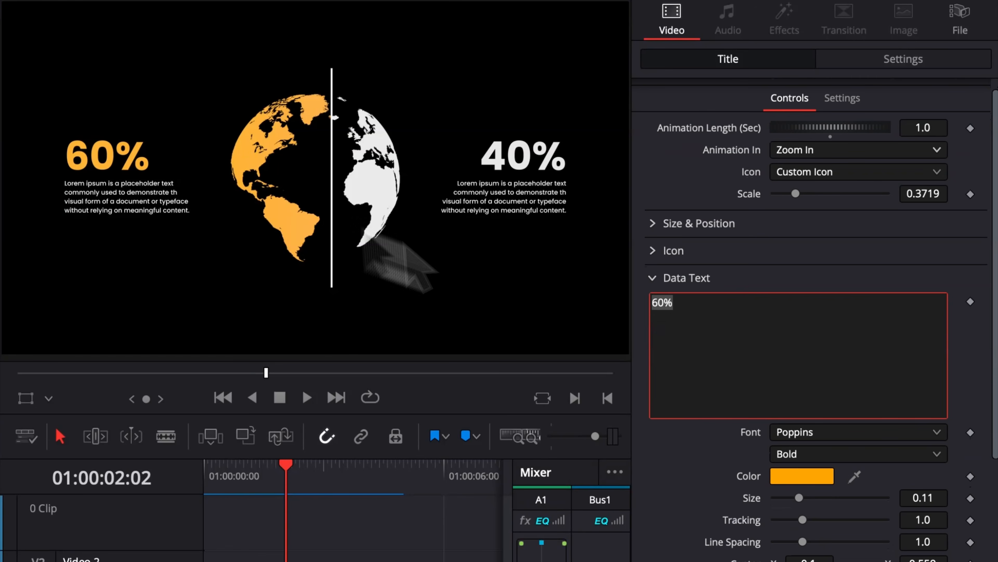
pyautogui.scroll(-4, 798, 315)
pyautogui.scroll(5, 662, 312)
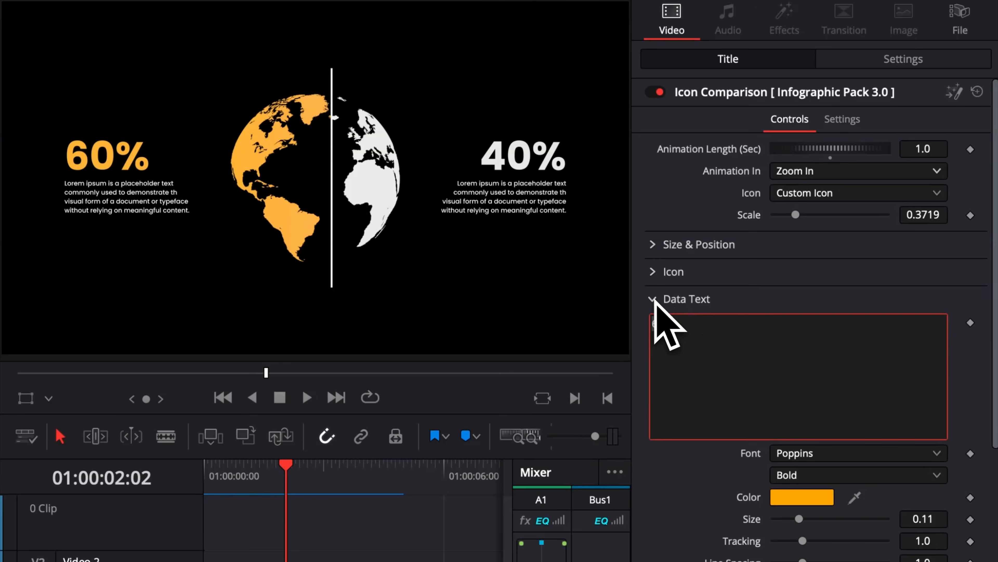
pyautogui.click(653, 300)
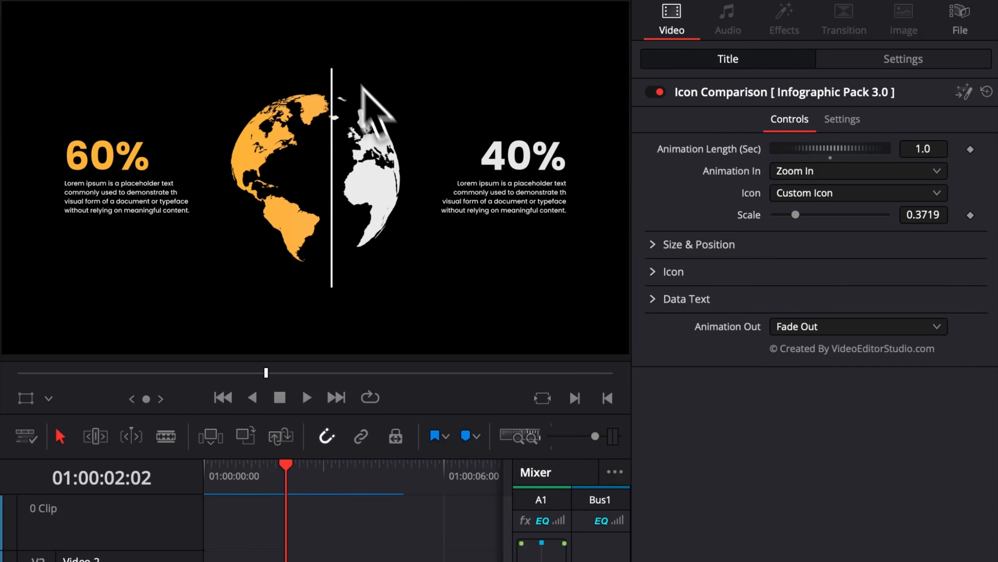
# Step: Examine the built-in icon choices and the custom icon file browser of the Icon Comparison without replacing globe.png
pyautogui.click(805, 194)
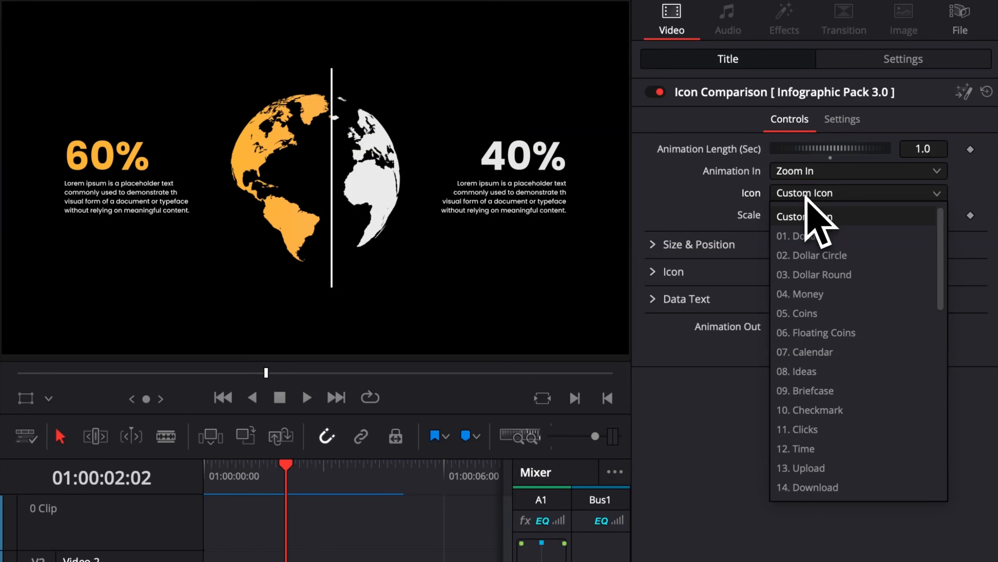
pyautogui.click(691, 203)
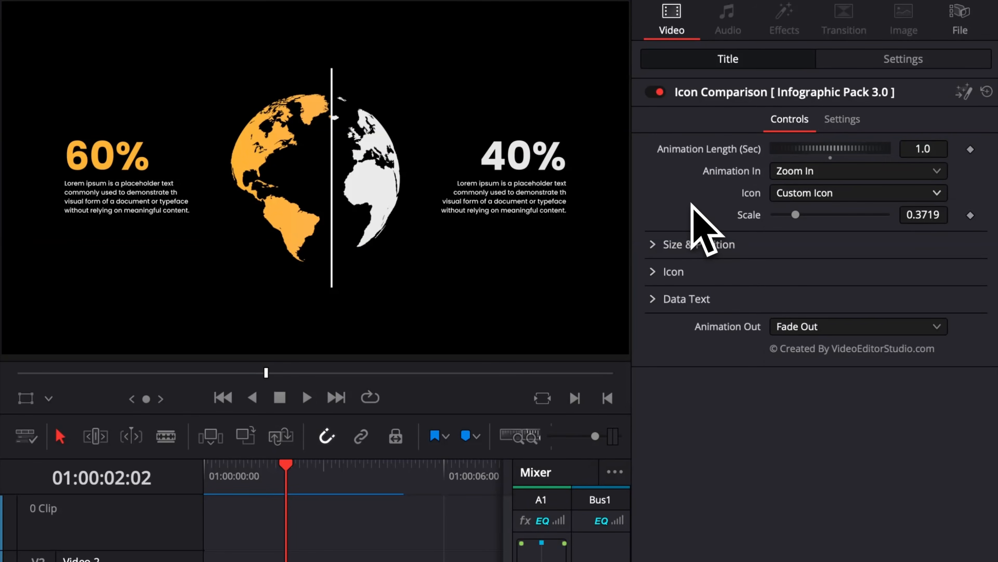
pyautogui.click(653, 273)
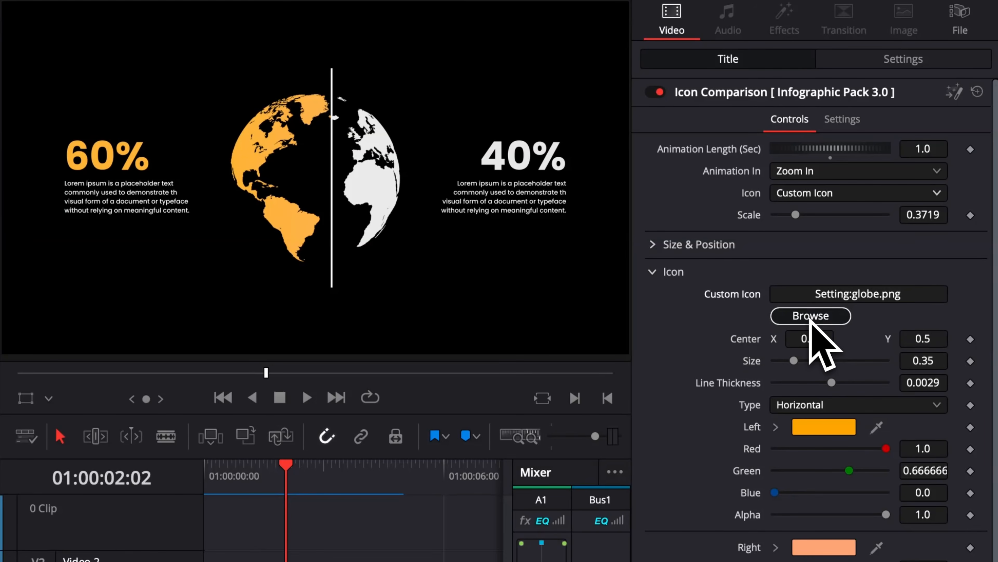
pyautogui.click(800, 316)
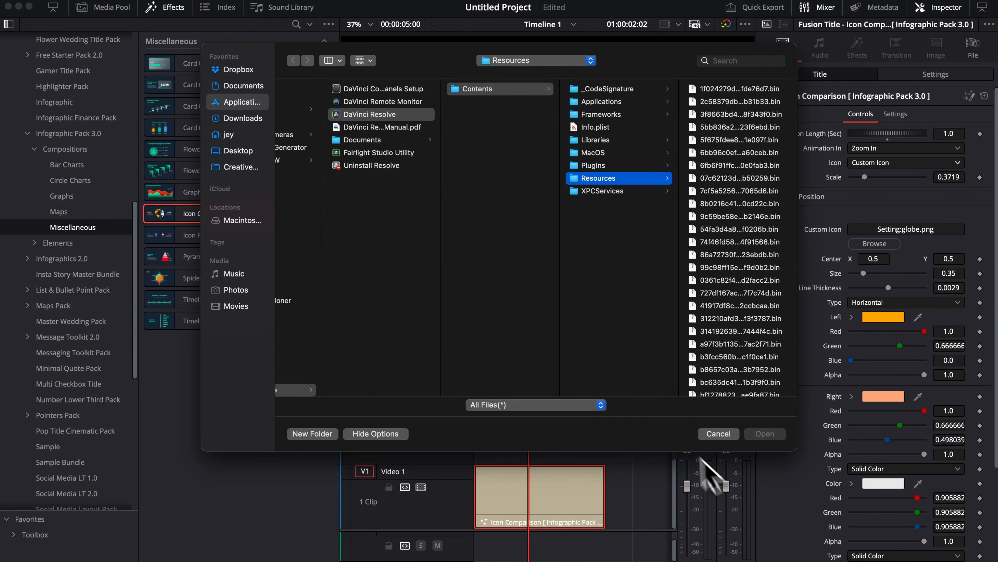
pyautogui.click(719, 434)
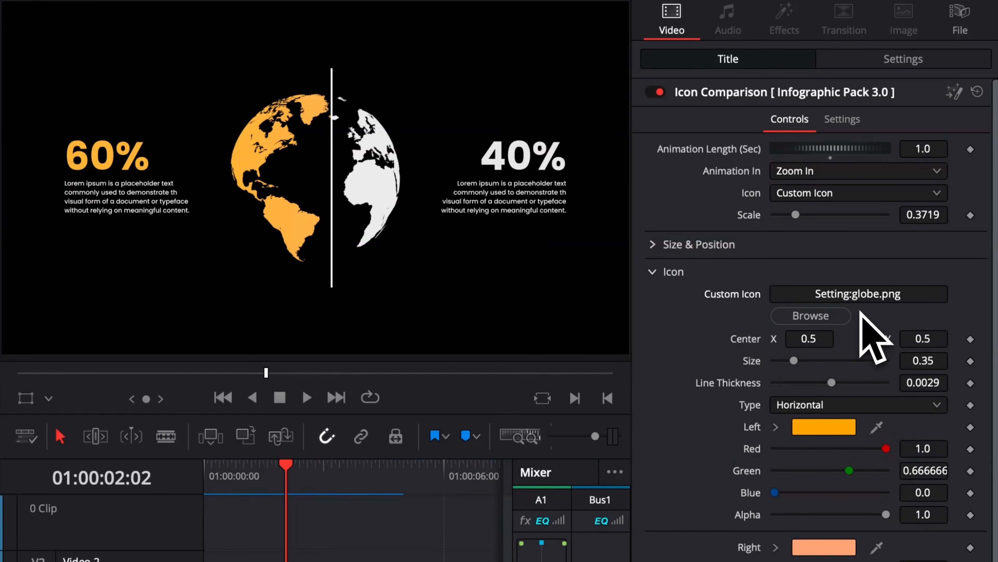
pyautogui.click(652, 273)
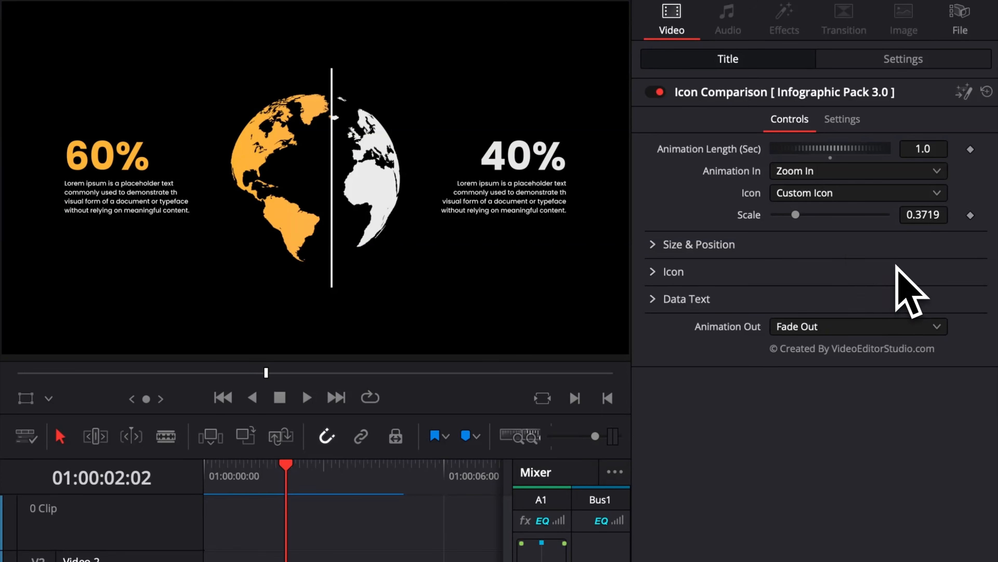
# Step: Try the built-in icons 04. Money and 09. Briefcase on the Icon Comparison
pyautogui.click(842, 197)
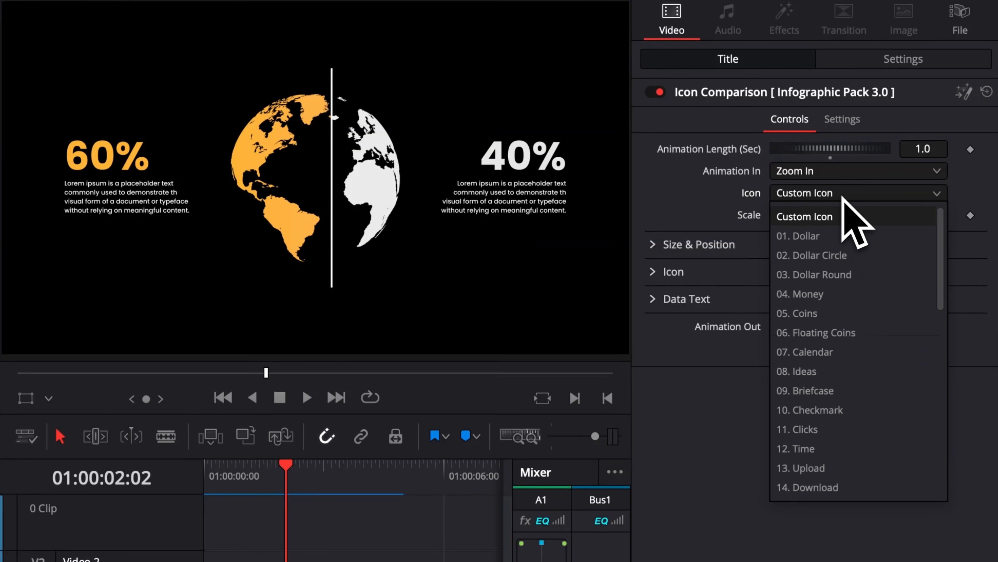
pyautogui.scroll(-4, 853, 377)
pyautogui.scroll(-4, 847, 350)
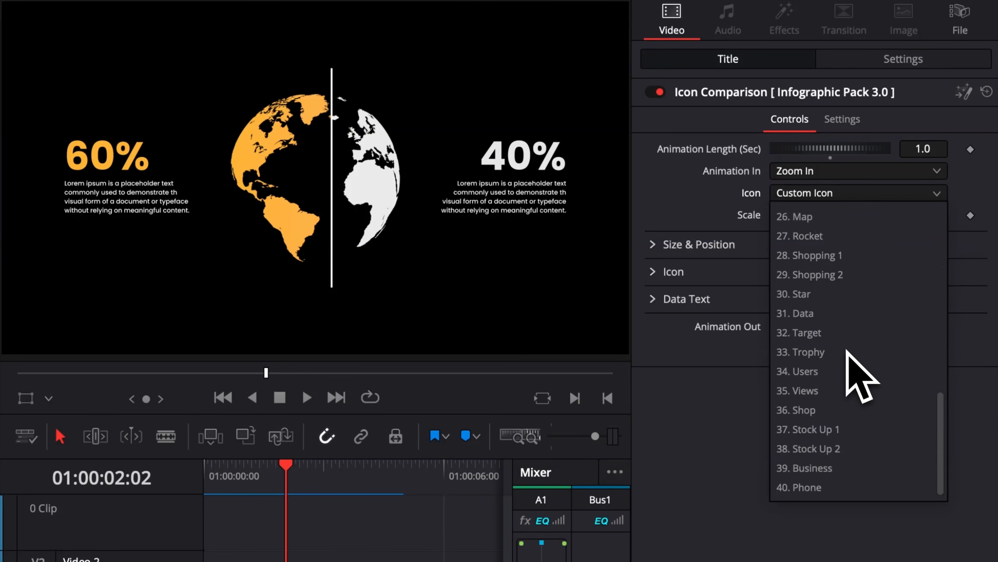
pyautogui.scroll(8, 847, 350)
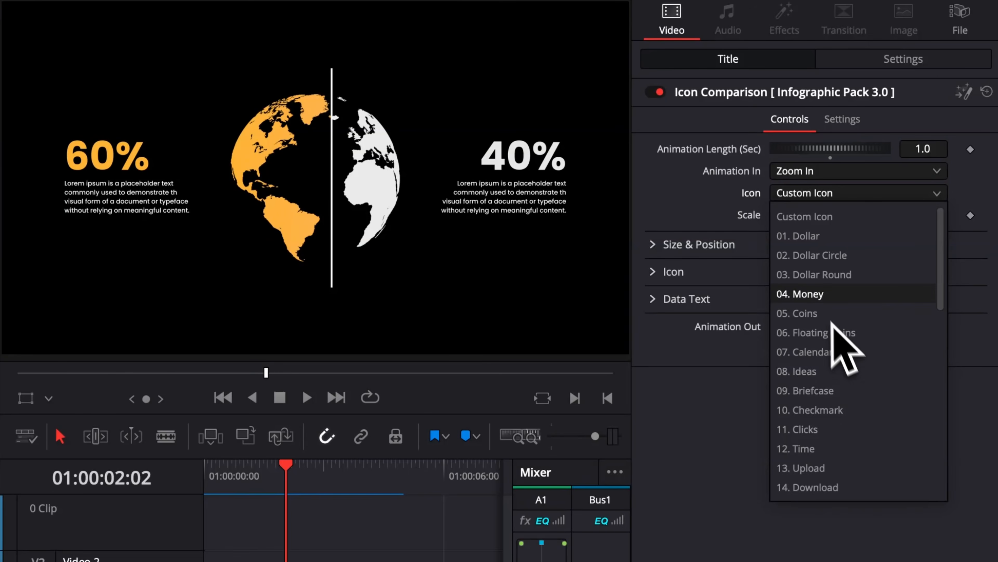
pyautogui.click(824, 299)
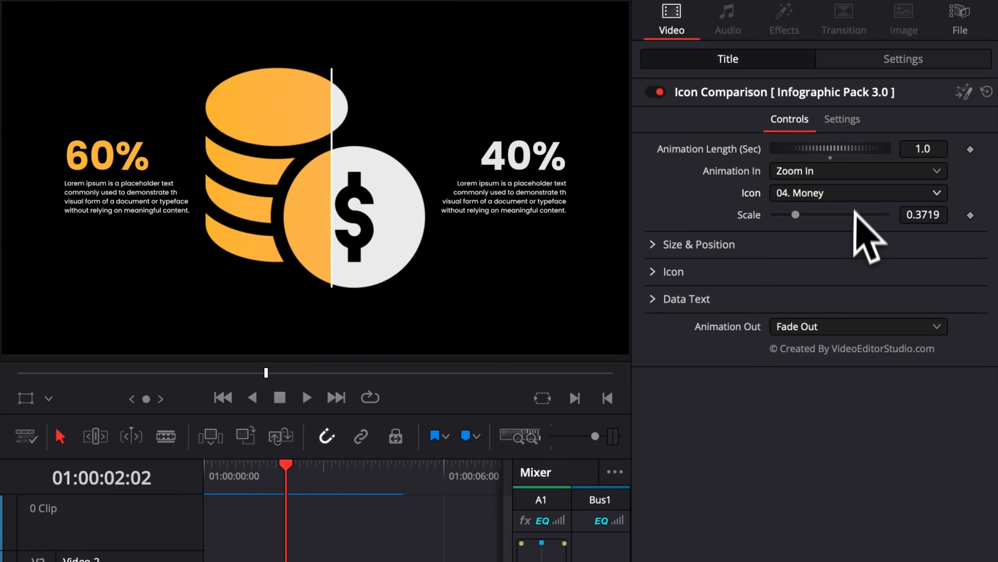
pyautogui.click(809, 193)
pyautogui.click(787, 389)
# Step: Set the Icon Comparison's icon to 37. Stock Up 1 and its scale to 0.3243
pyautogui.click(850, 193)
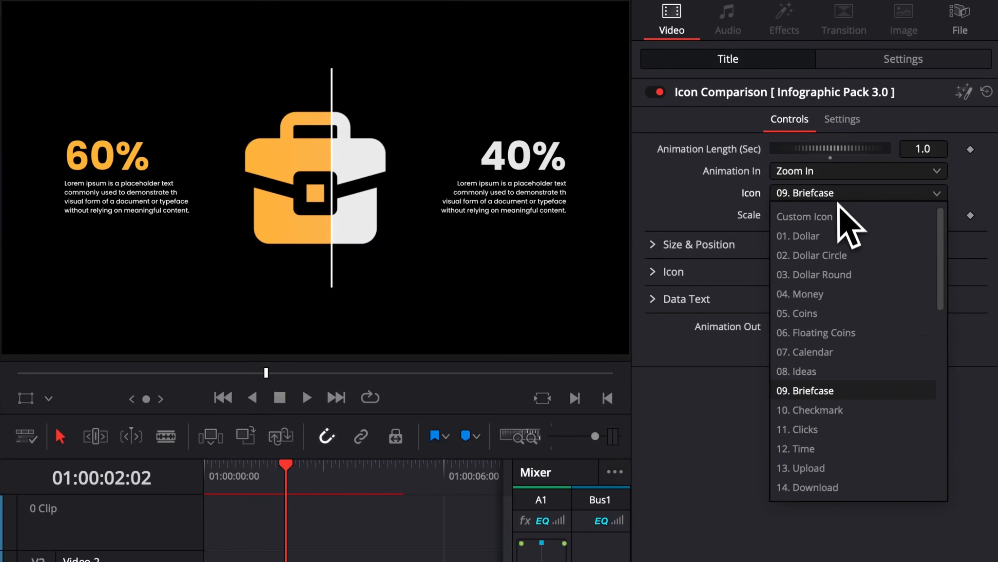
pyautogui.scroll(-4, 851, 299)
pyautogui.click(822, 331)
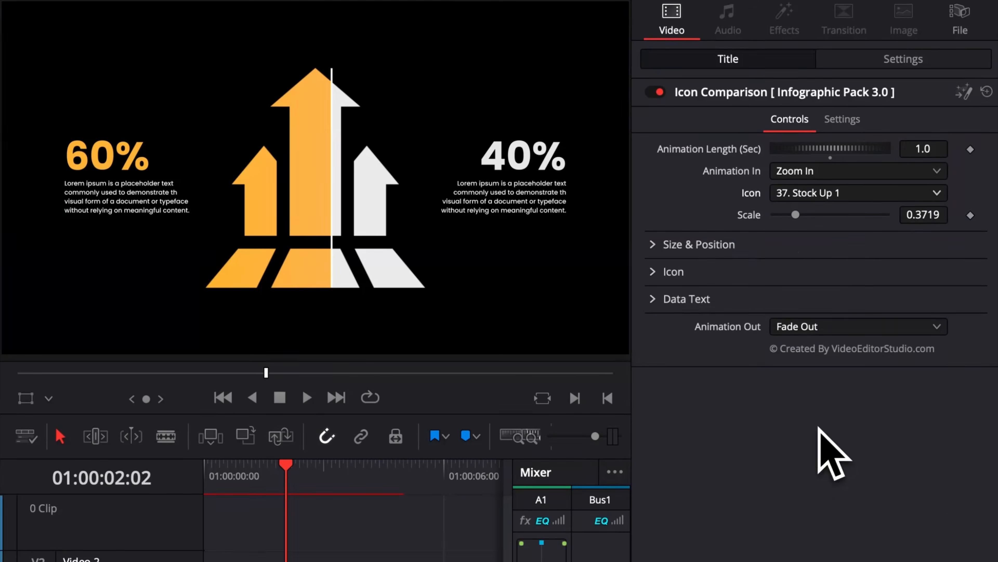
pyautogui.click(810, 193)
pyautogui.scroll(8, 830, 326)
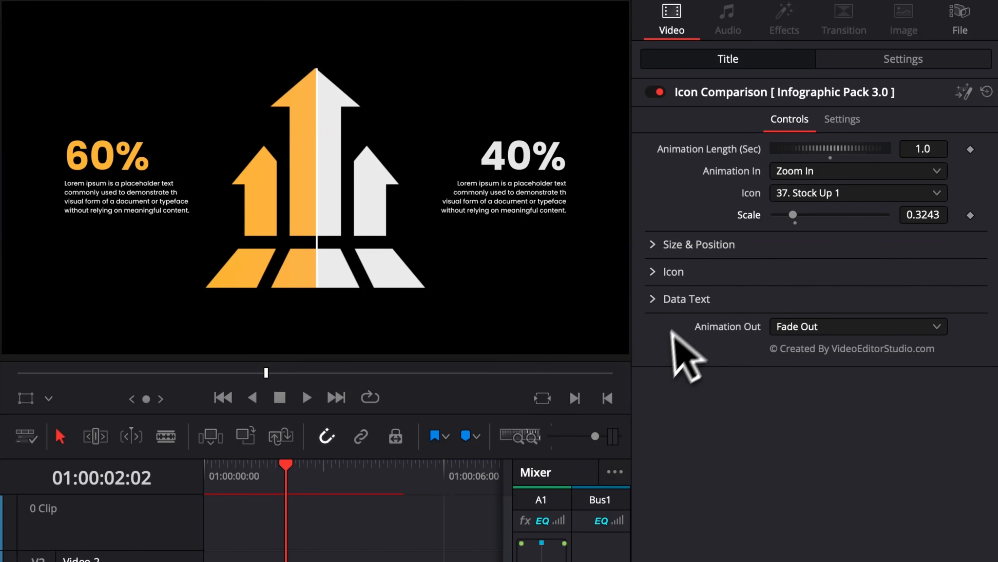
# Step: Change both percentage labels in the Icon Comparison's Data Text to 50%
pyautogui.click(664, 299)
pyautogui.scroll(-1, 747, 407)
pyautogui.scroll(-10, 741, 409)
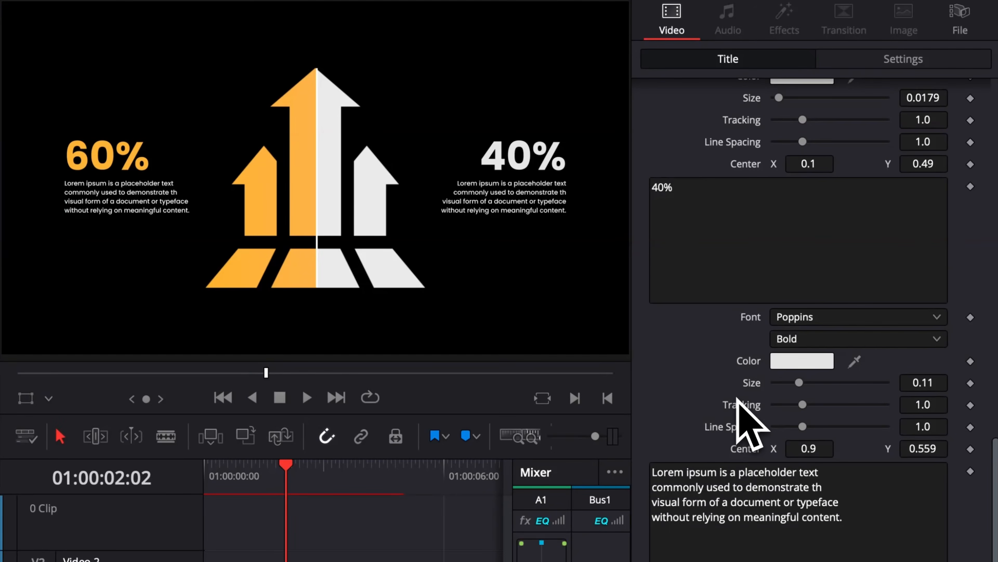
pyautogui.scroll(6, 741, 409)
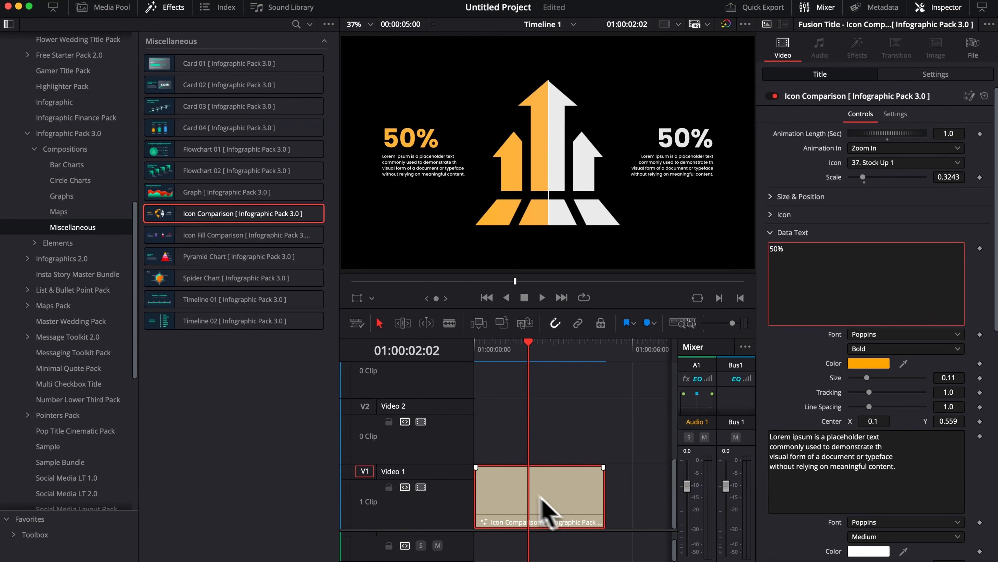
# Step: Delete the Icon Comparison clip and place the Icon Fill Comparison at the start of Video 1
pyautogui.press('Delete')
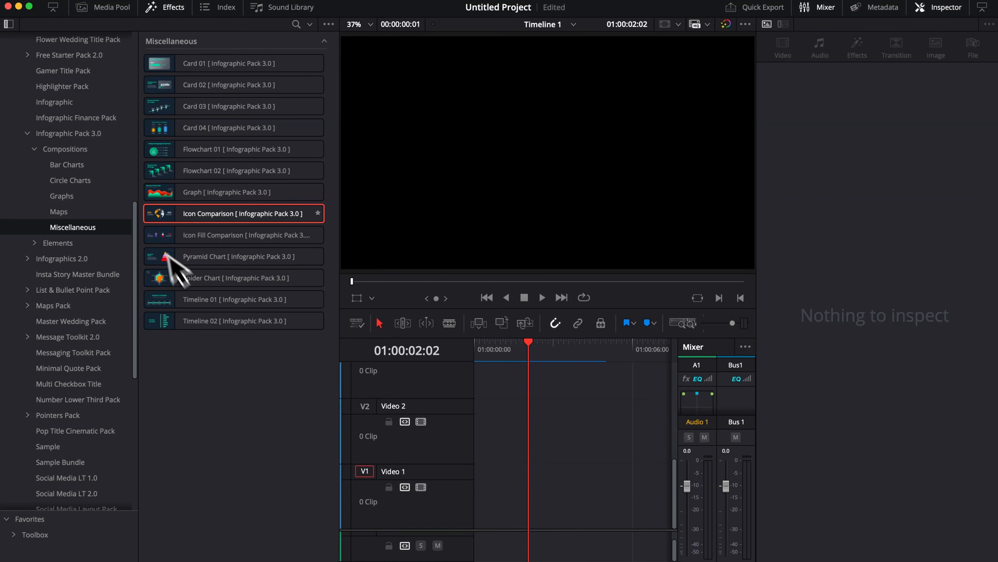
pyautogui.moveTo(165, 234); pyautogui.dragTo(513, 509)
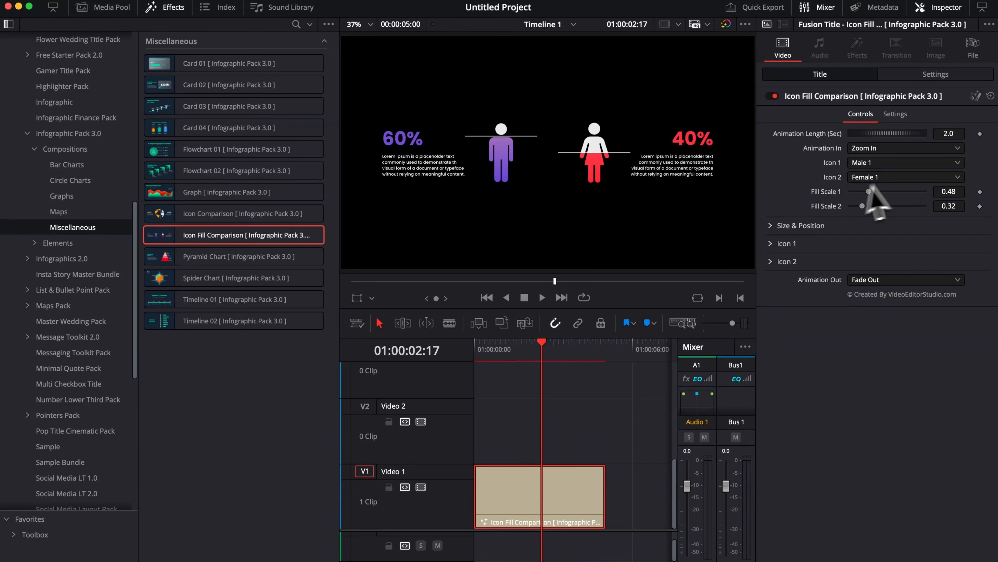
# Step: Try Custom Icon for Icon 1 of the Icon Fill Comparison and examine its custom icon settings
pyautogui.click(883, 163)
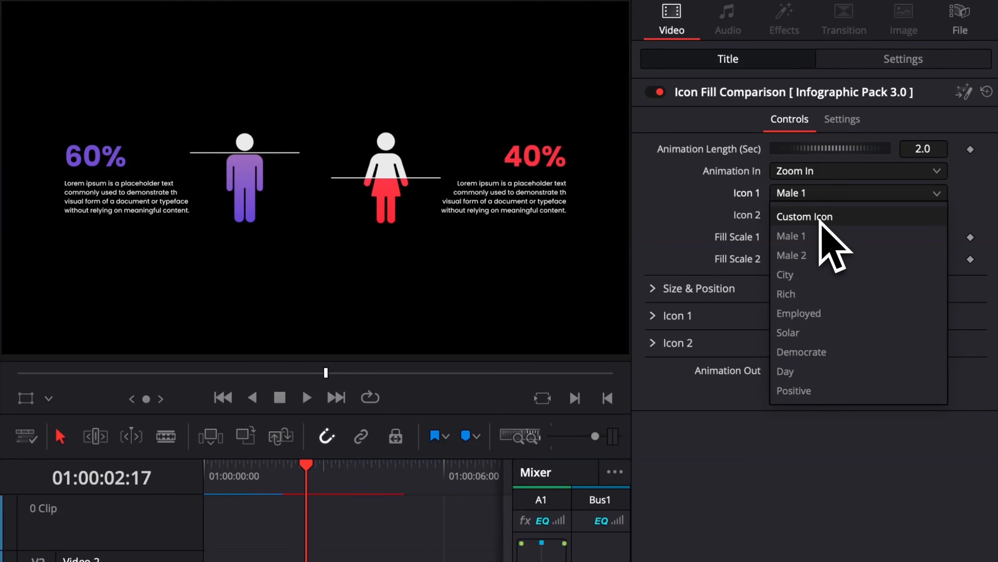
pyautogui.click(820, 222)
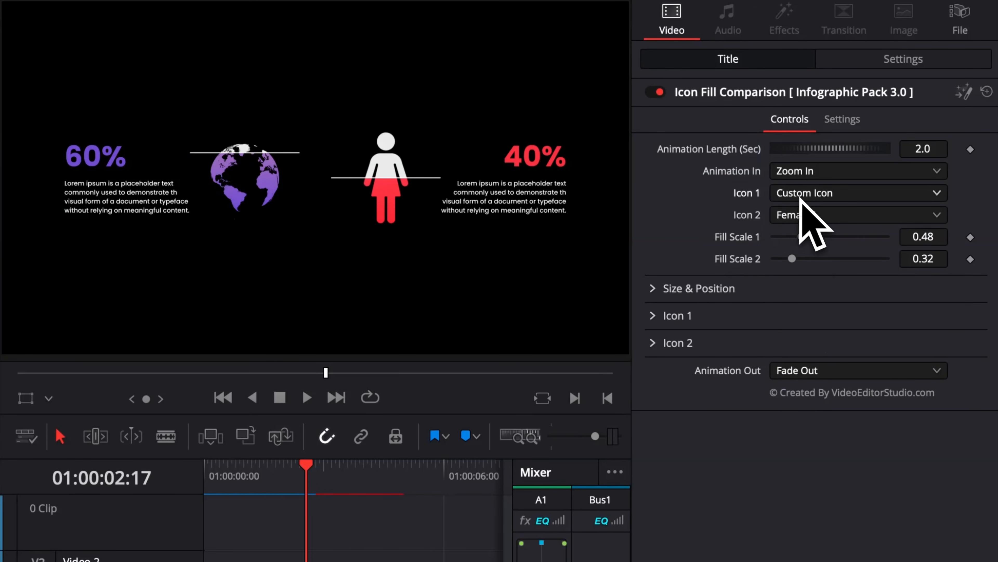
pyautogui.click(655, 316)
pyautogui.click(668, 316)
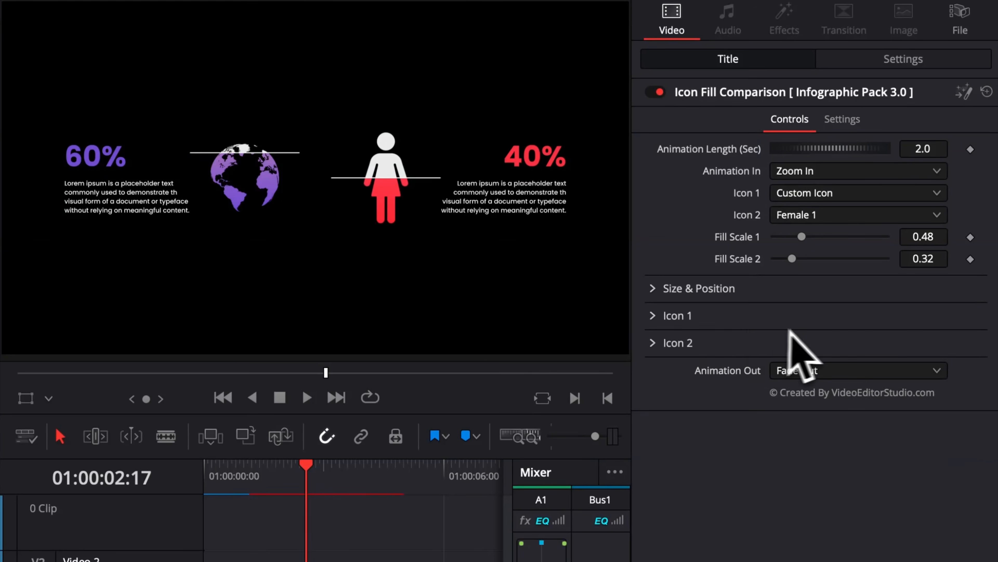
pyautogui.click(655, 316)
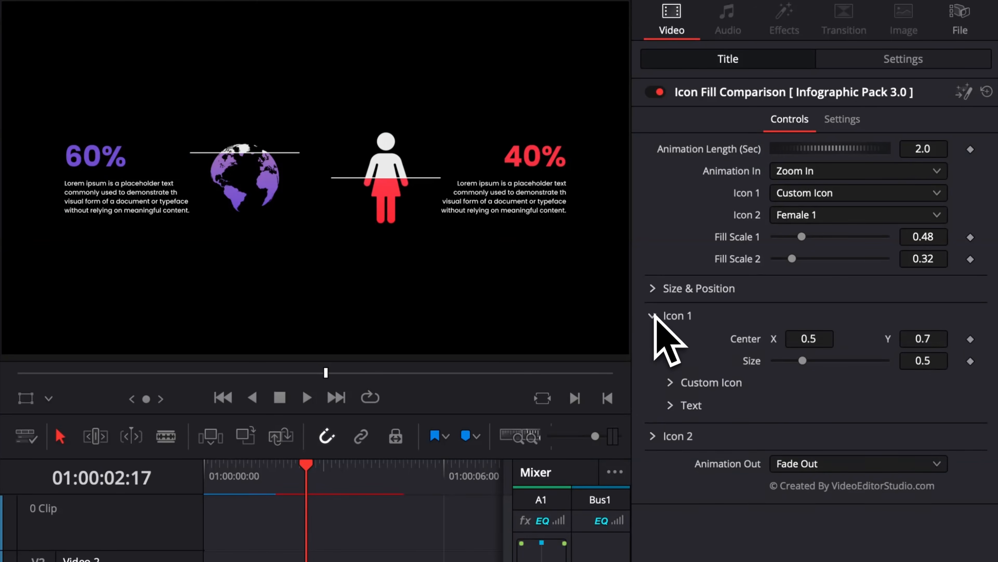
pyautogui.click(670, 383)
pyautogui.scroll(-1, 672, 405)
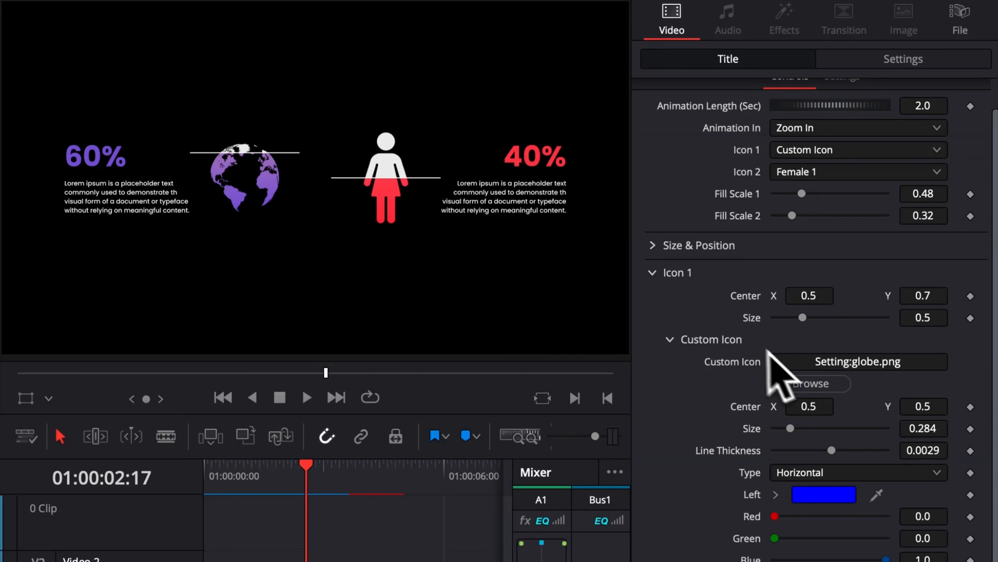
# Step: Set Icon 1 to City and Icon 2 to Rural in the Icon Fill Comparison
pyautogui.click(873, 193)
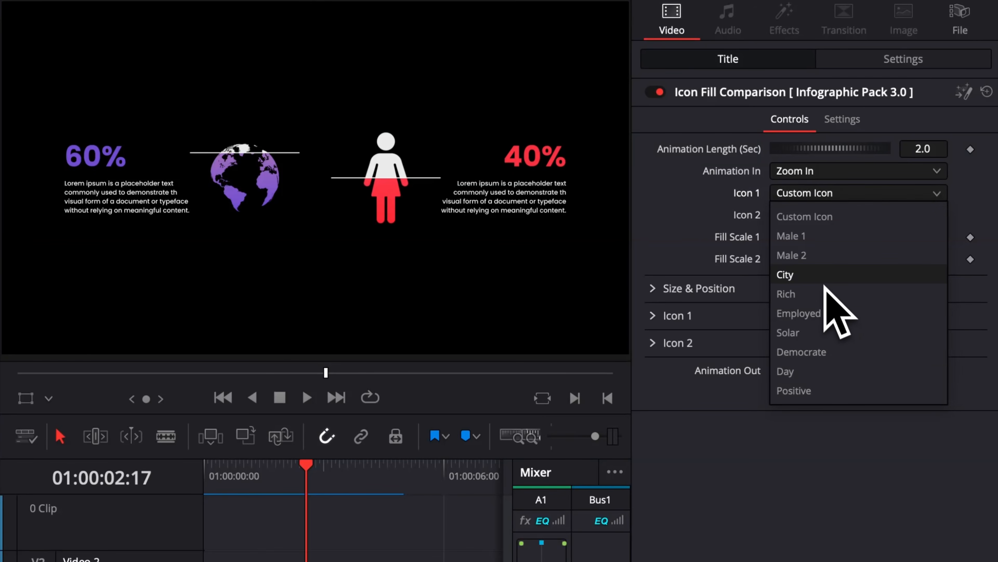
pyautogui.click(828, 276)
pyautogui.click(832, 217)
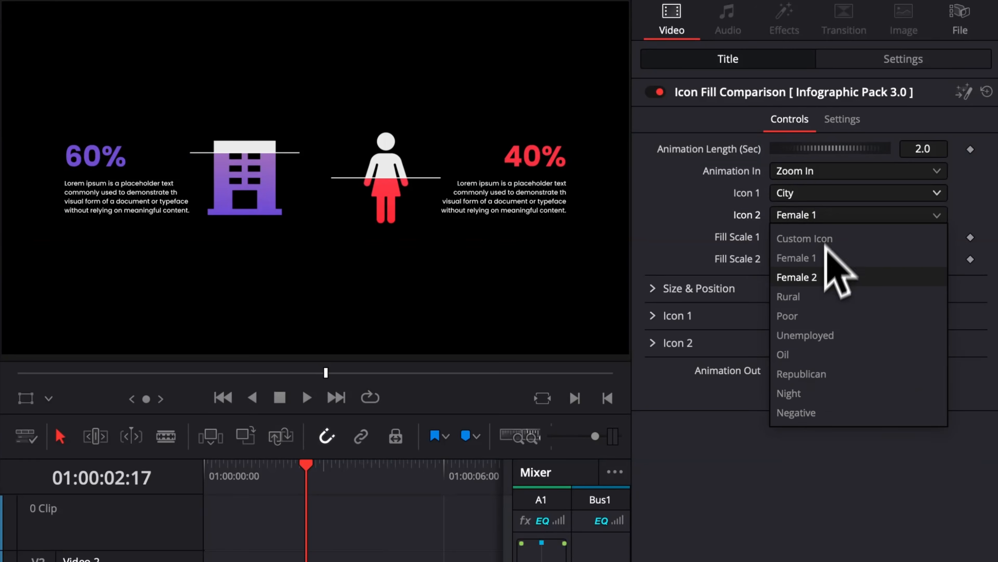
pyautogui.click(815, 298)
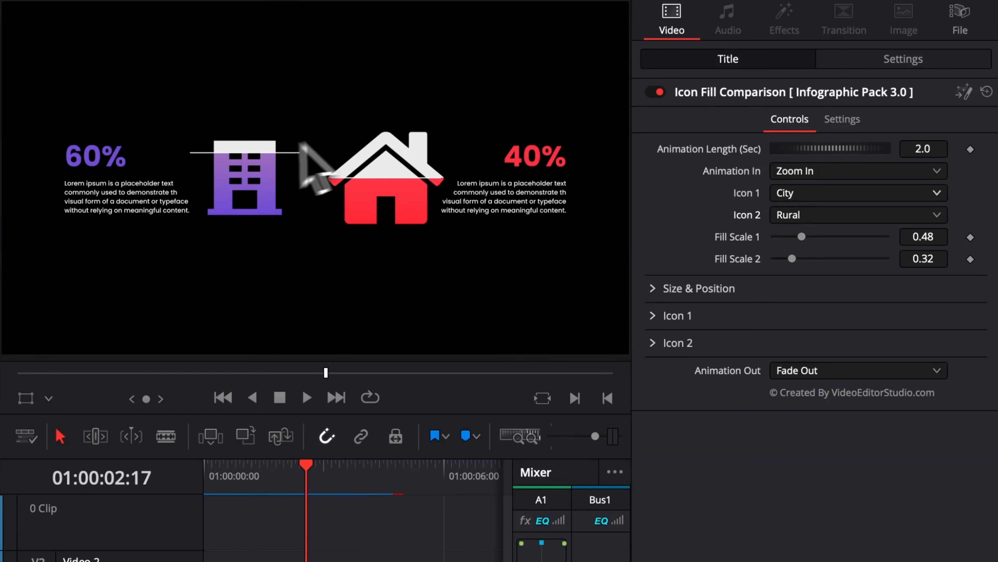
pyautogui.click(654, 315)
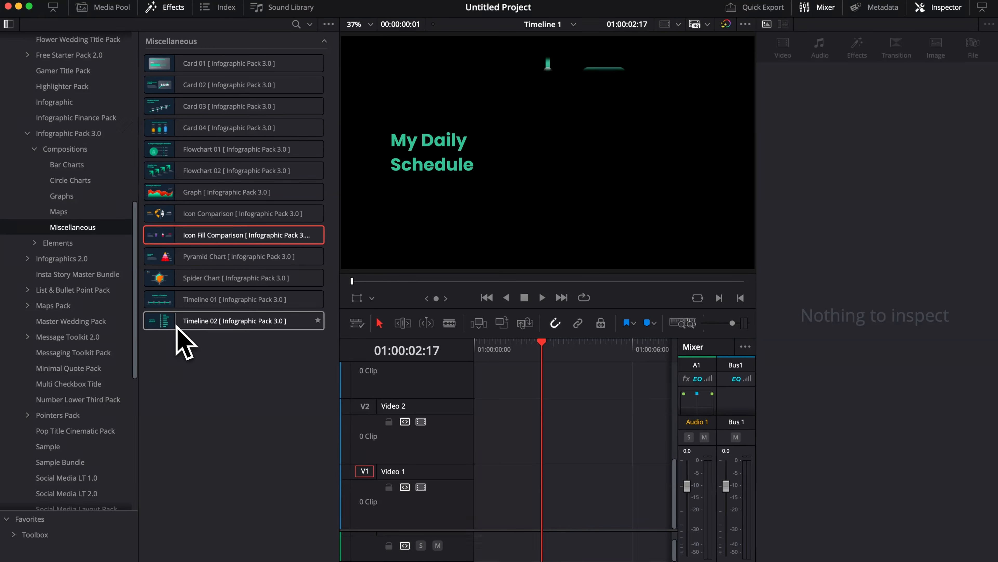
# Step: Place the Timeline 02 composition at the start of Video 1 and move the playhead to 01:00:03:24
pyautogui.moveTo(177, 326); pyautogui.dragTo(480, 517)
pyautogui.moveTo(543, 346); pyautogui.dragTo(574, 361)
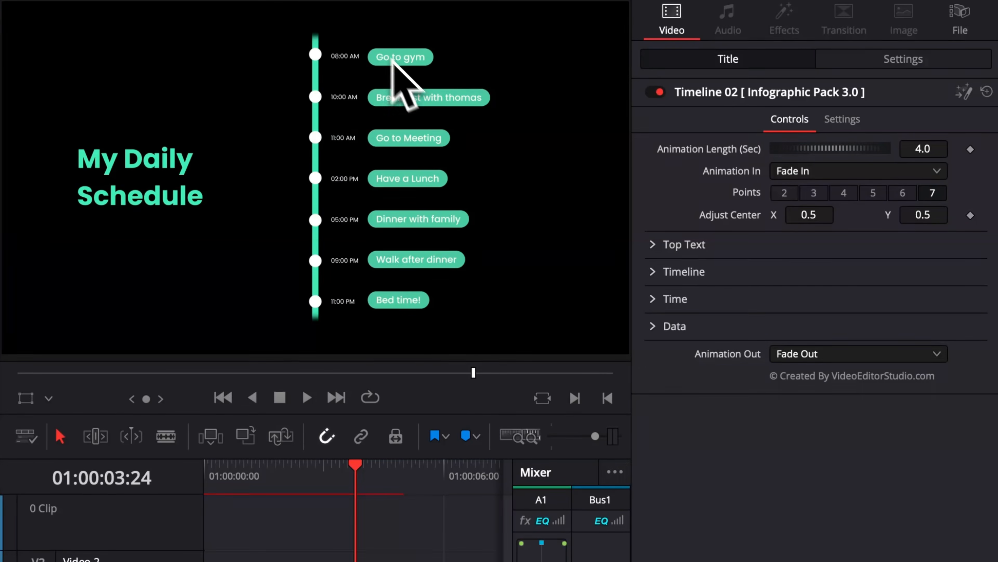
# Step: Try 5 and 3 points on the Timeline 02 schedule and restore 7 points
pyautogui.click(878, 196)
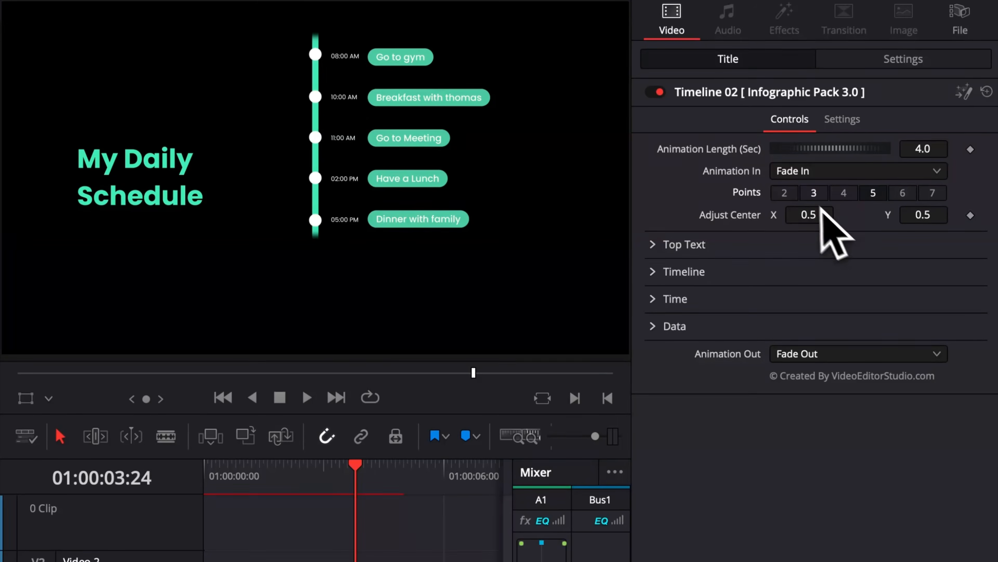
pyautogui.click(813, 193)
pyautogui.click(931, 194)
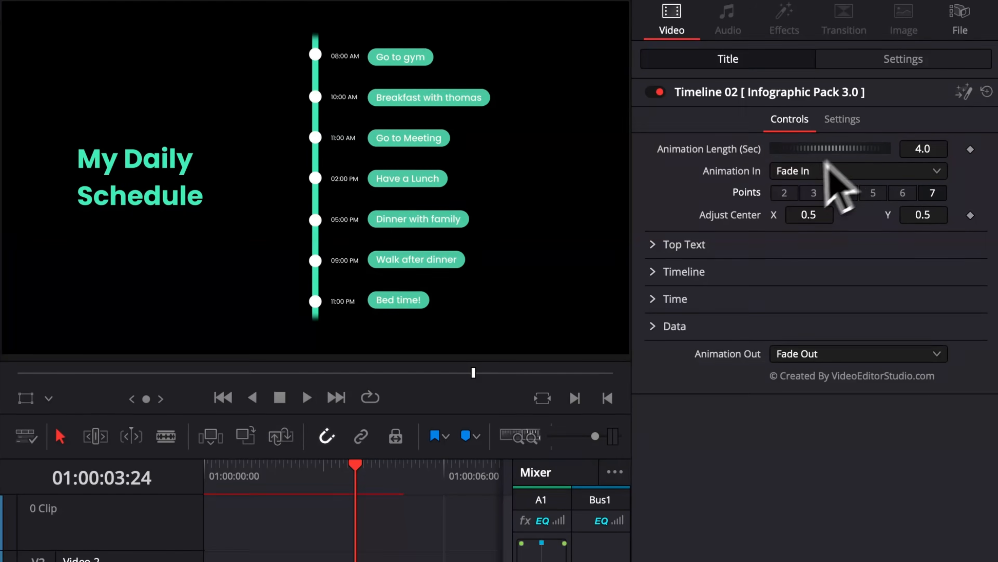
# Step: Review the Top Text settings, and set the Timeline line thickness to -0.017 and circle width to 0.012
pyautogui.click(654, 244)
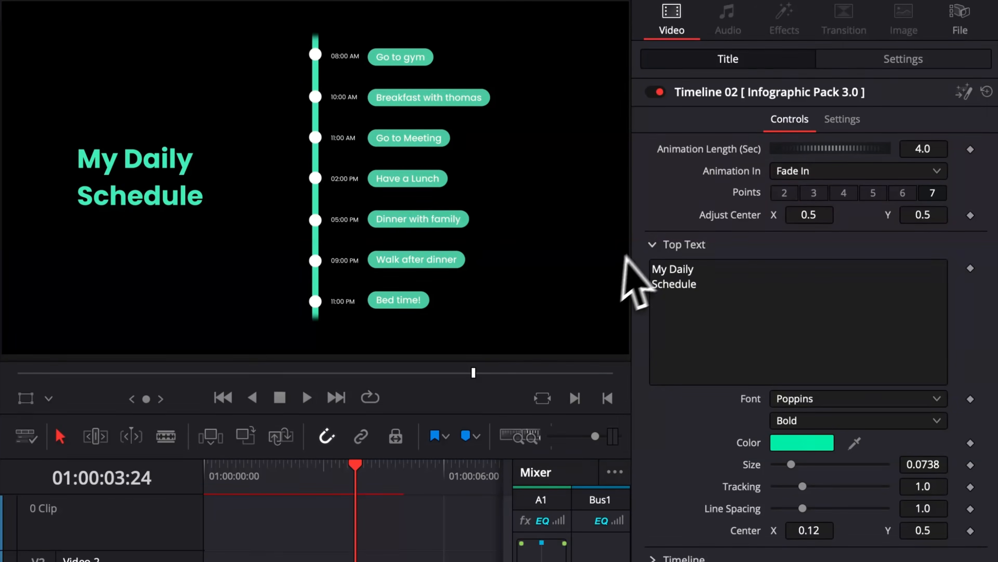
pyautogui.click(653, 244)
pyautogui.click(654, 271)
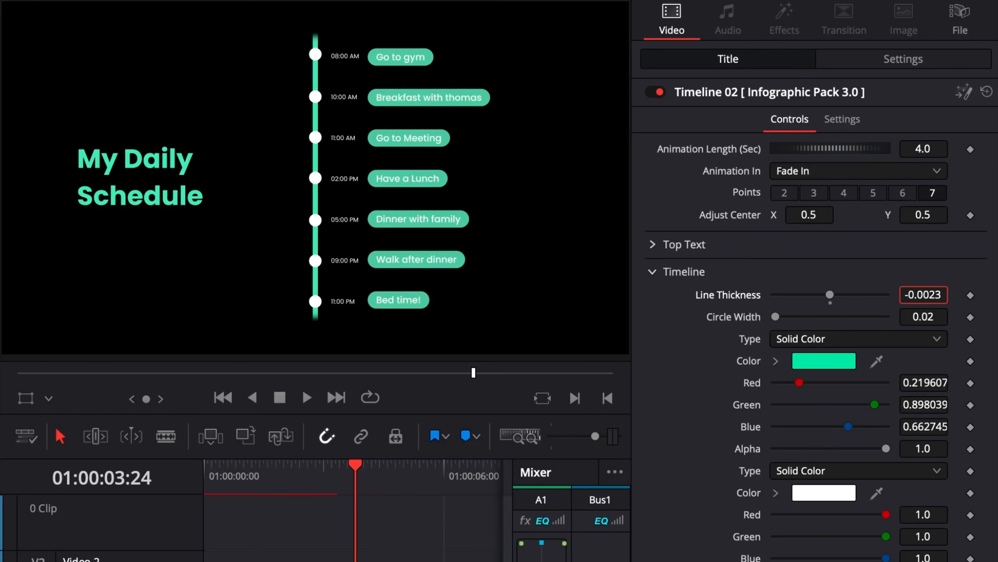
pyautogui.moveTo(937, 298); pyautogui.dragTo(925, 298)
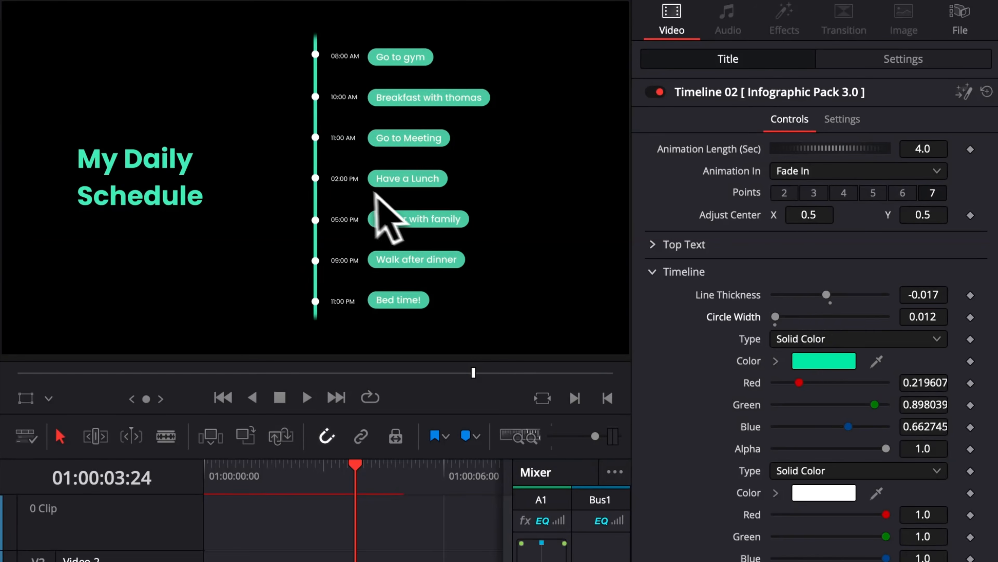
pyautogui.click(720, 271)
# Step: Examine the Time and Data text settings of the Timeline 02 schedule
pyautogui.click(664, 299)
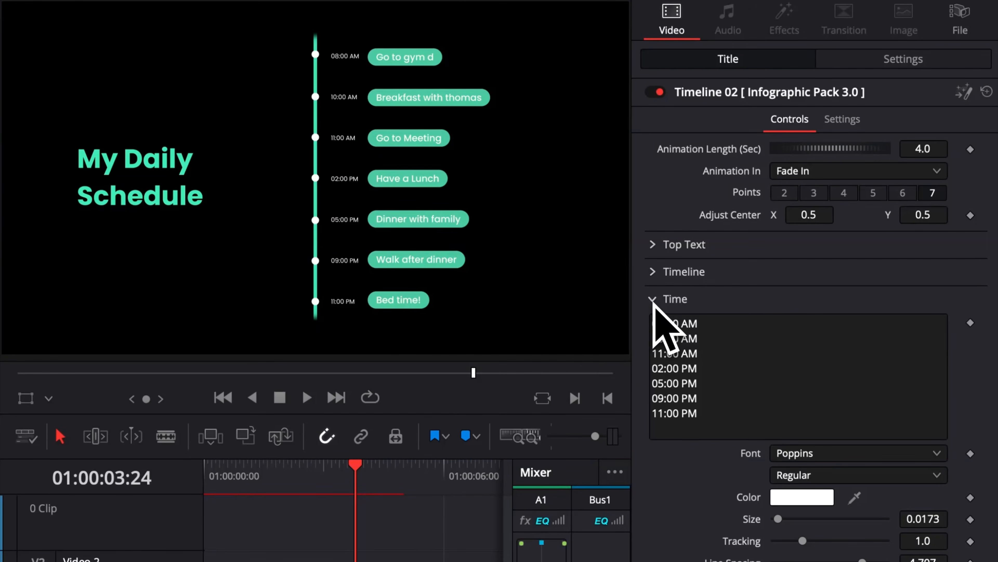
pyautogui.click(651, 300)
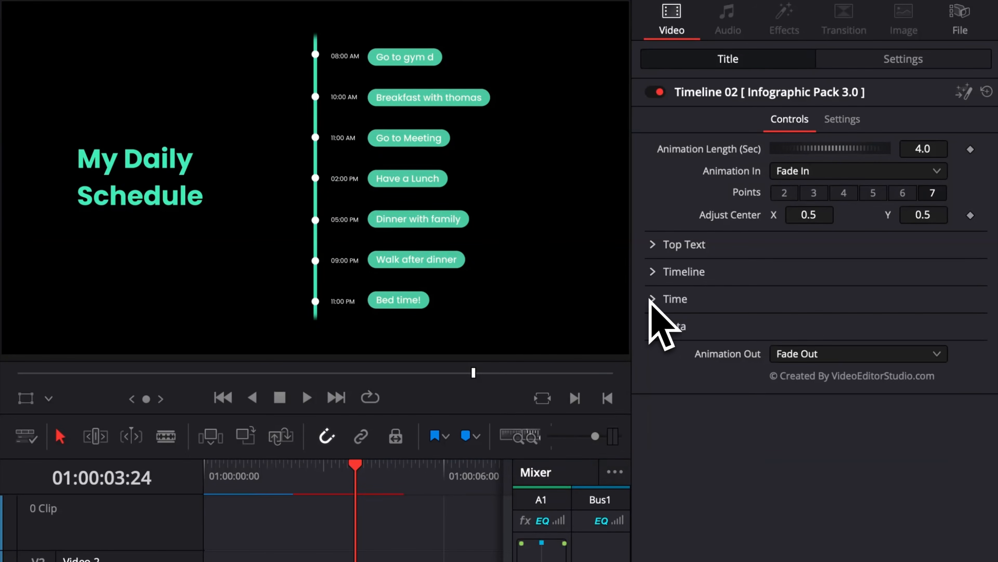
pyautogui.click(668, 326)
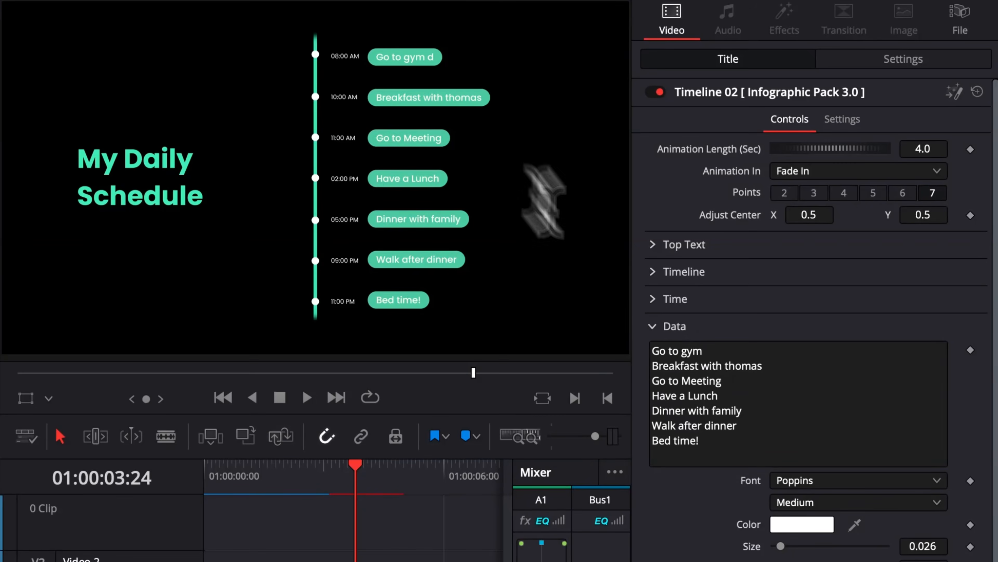
# Step: Extend the first entry of Timeline 02's Data text to "Go to gym fffffffff" and look through its text styling
pyautogui.click(714, 354)
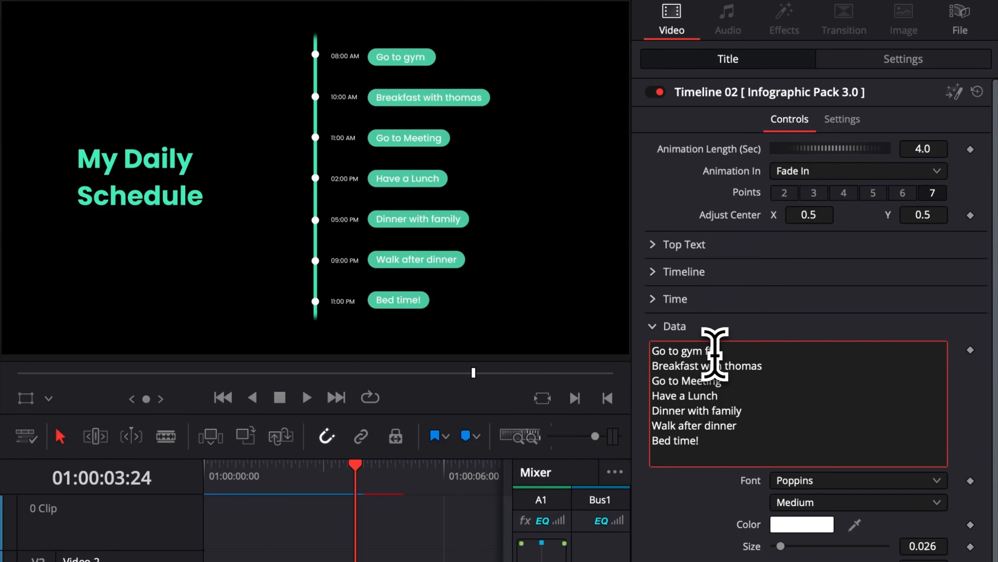
pyautogui.write('ffffffff')
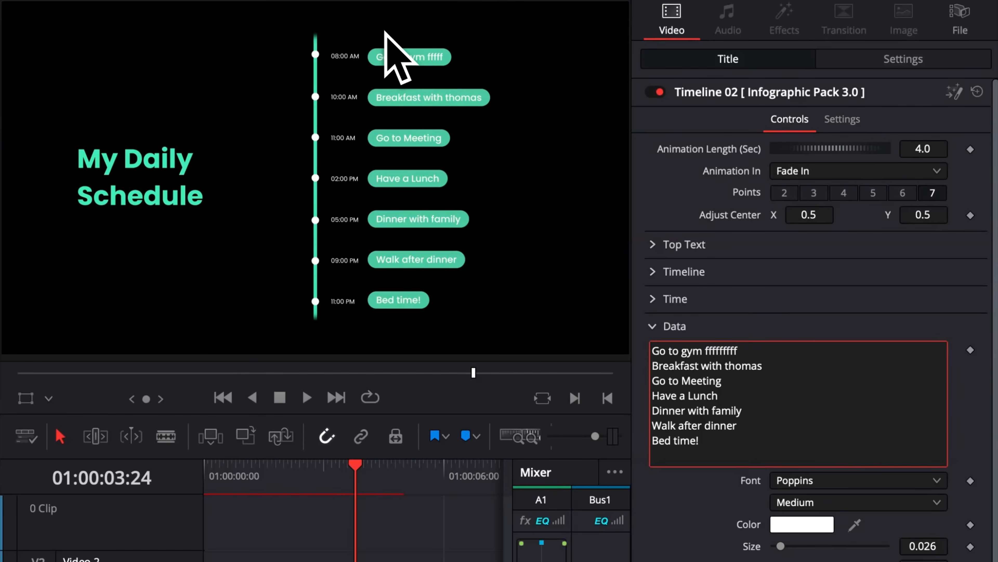
pyautogui.scroll(-8, 920, 542)
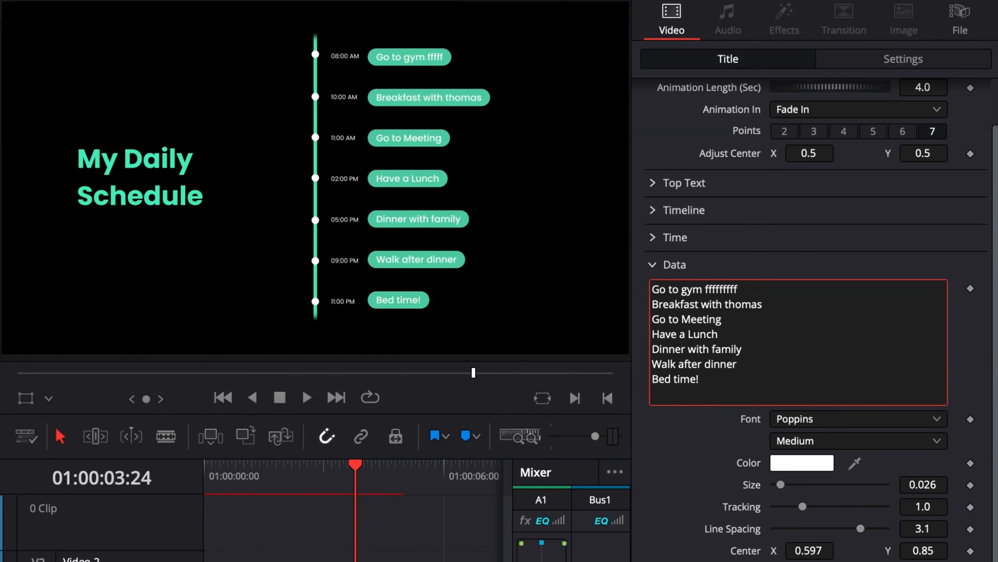
pyautogui.moveTo(889, 507); pyautogui.dragTo(800, 527)
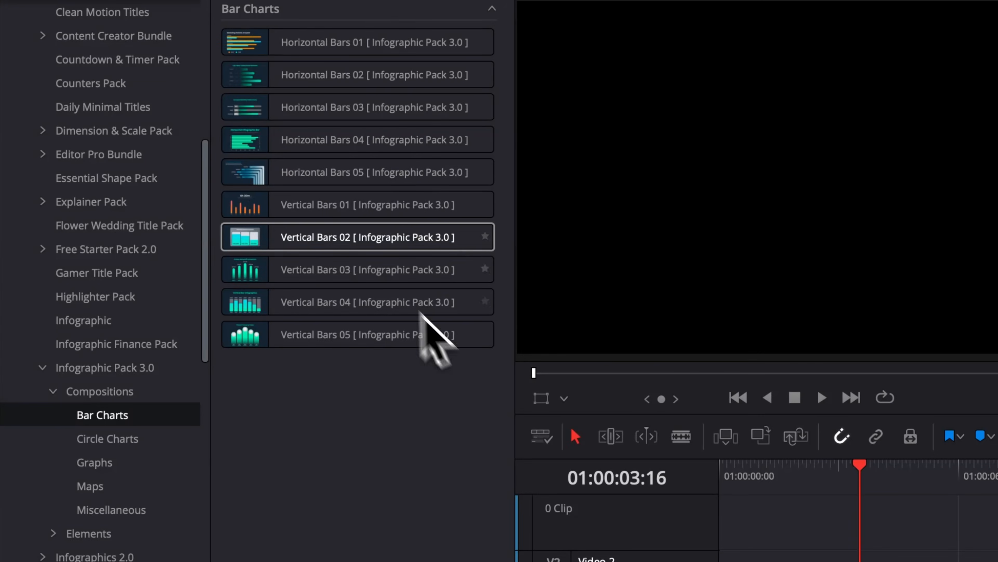
# Step: Place Vertical Bars 04 at the start of Video 1 and give it 3 bars with a bar spacing of 0.28
pyautogui.click(316, 48)
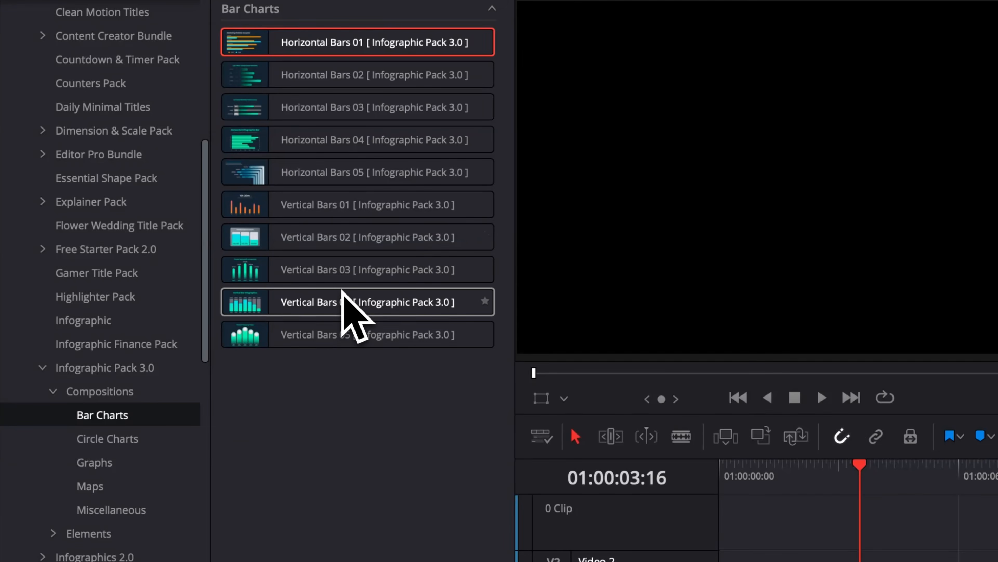
pyautogui.moveTo(334, 302); pyautogui.dragTo(538, 504)
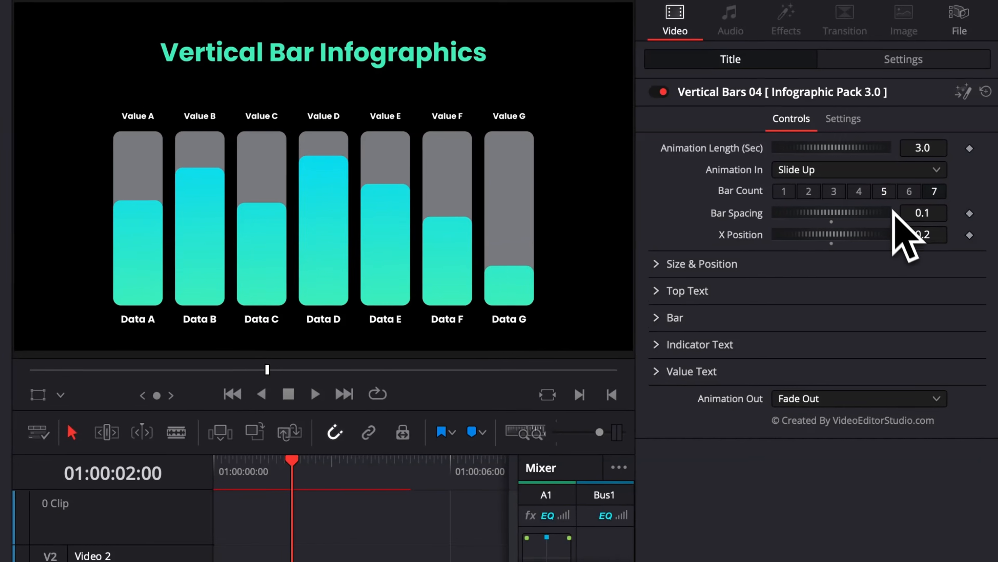
pyautogui.click(921, 162)
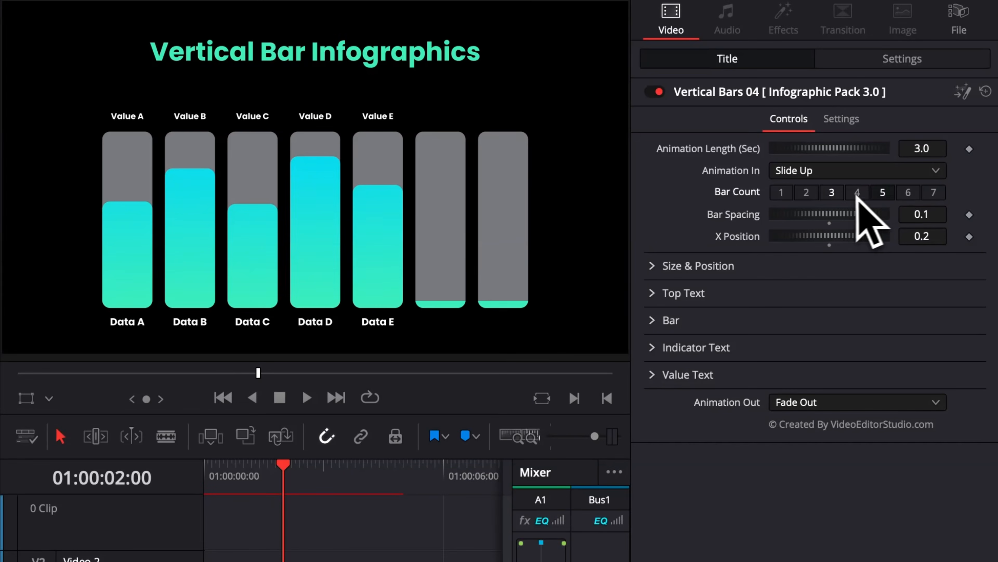
pyautogui.click(831, 192)
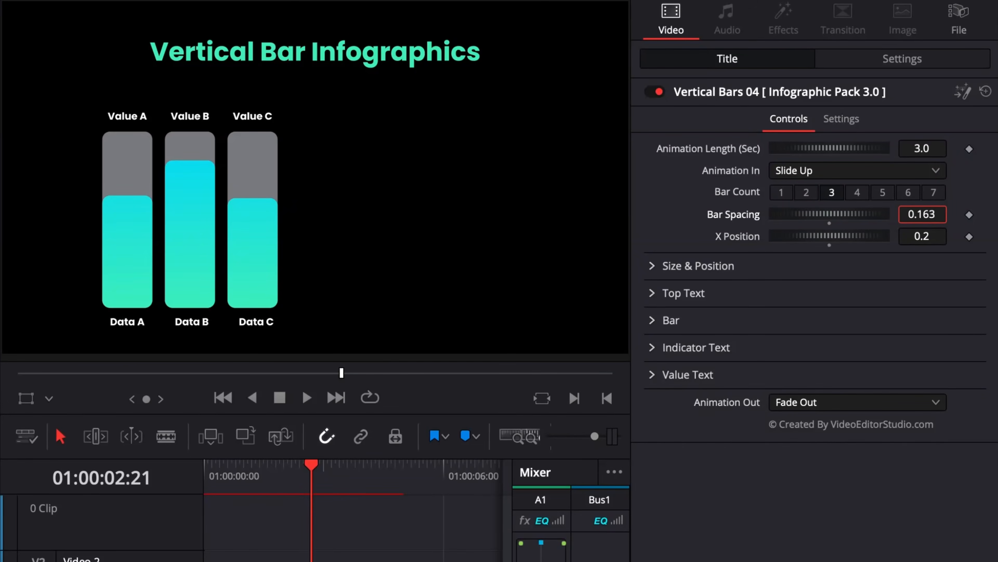
pyautogui.moveTo(922, 214); pyautogui.dragTo(937, 214)
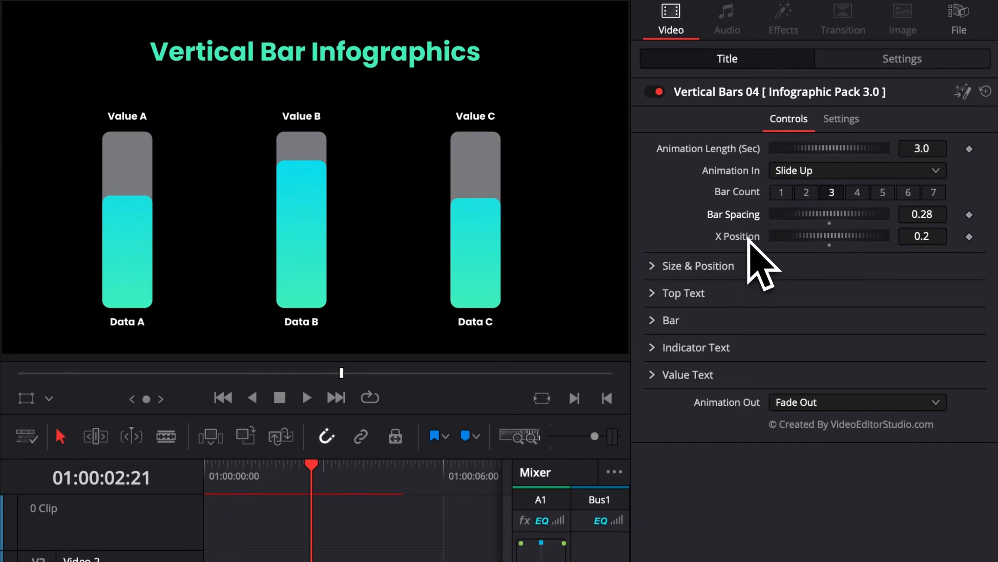
# Step: Set the Bar 1 scale to 0.252 and the Bar 2 scale to 0.551 in the Vertical Bars 04 chart
pyautogui.click(654, 293)
pyautogui.click(654, 293)
pyautogui.click(653, 320)
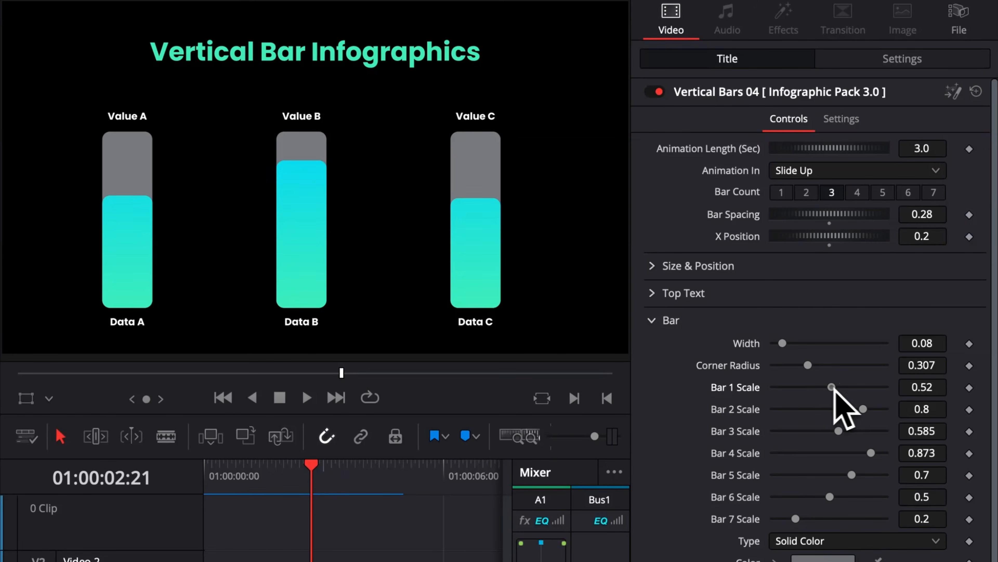
pyautogui.moveTo(831, 387); pyautogui.dragTo(743, 398)
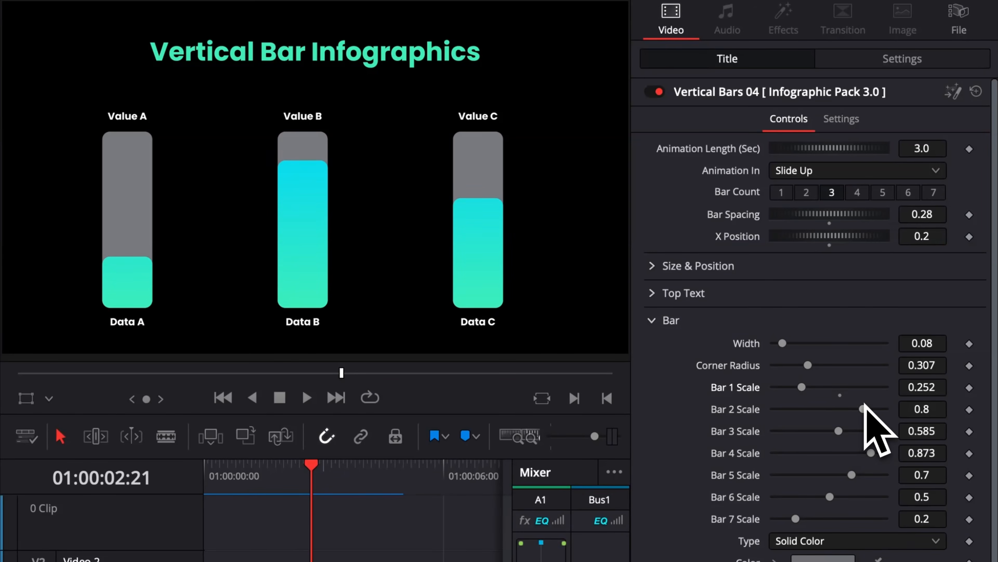
pyautogui.moveTo(860, 409); pyautogui.dragTo(834, 409)
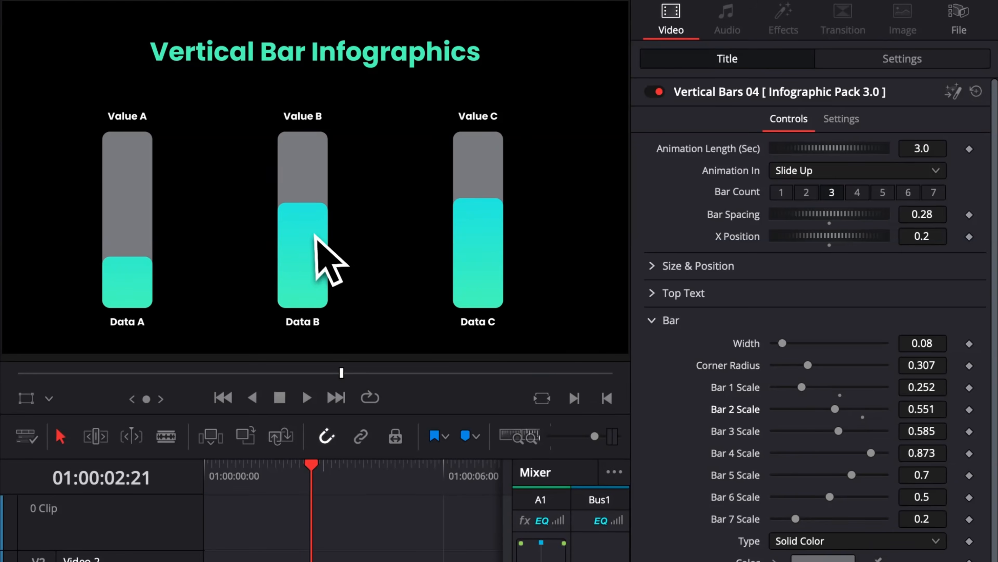
pyautogui.click(664, 321)
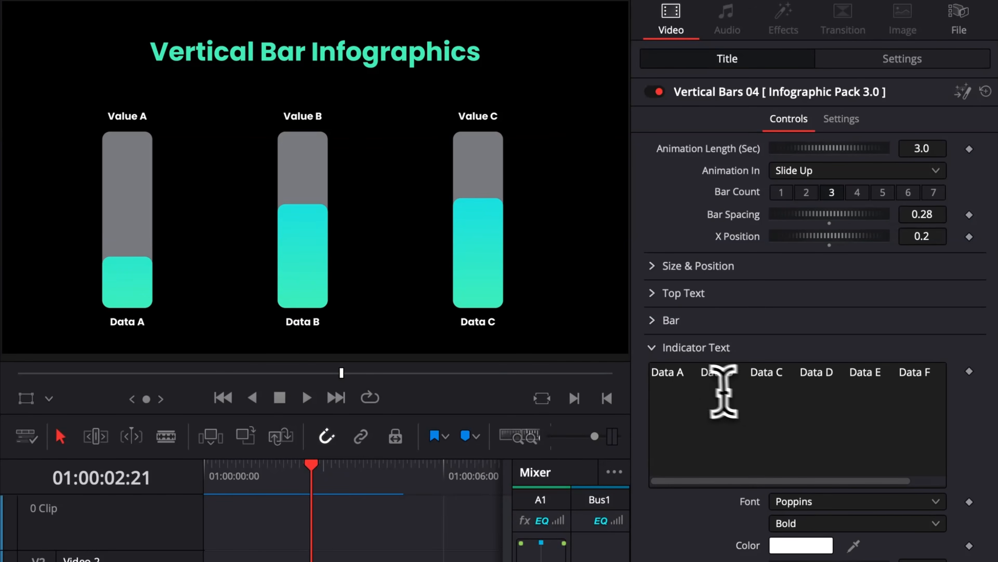
# Step: Relabel the first bar with the indicator text "Tokyo" and the value text "37 Millions"
pyautogui.click(687, 375)
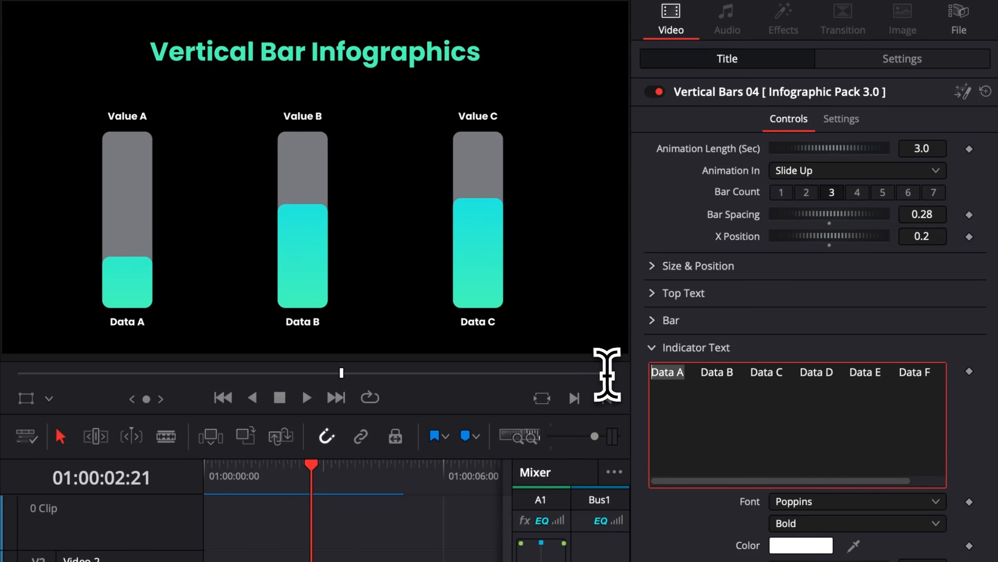
pyautogui.write('Tokyo')
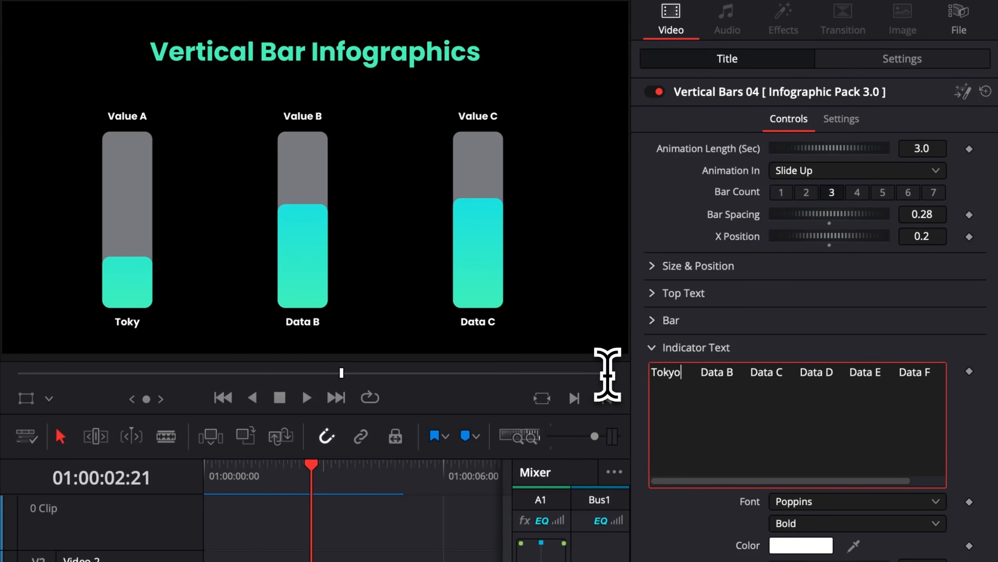
pyautogui.click(654, 350)
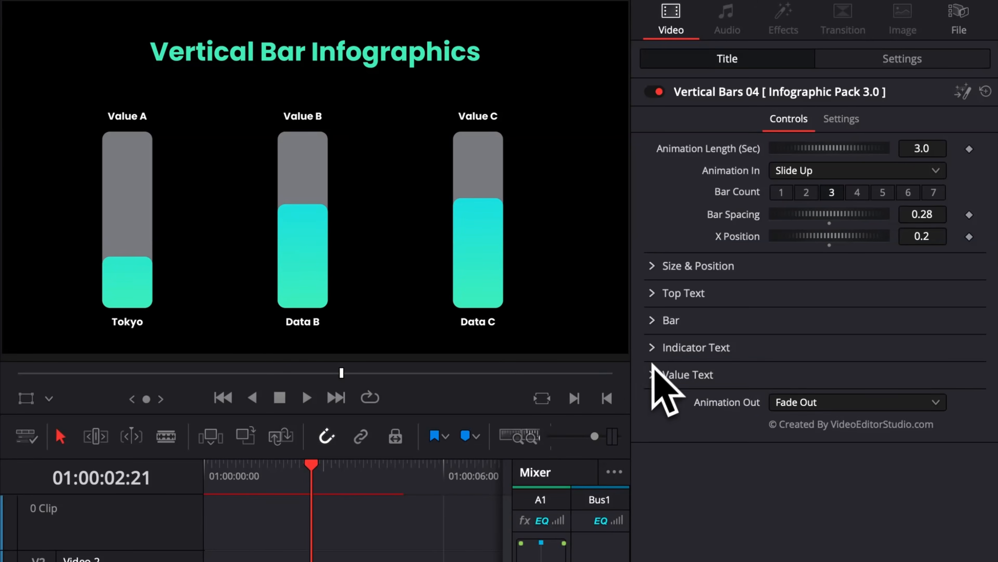
pyautogui.click(653, 375)
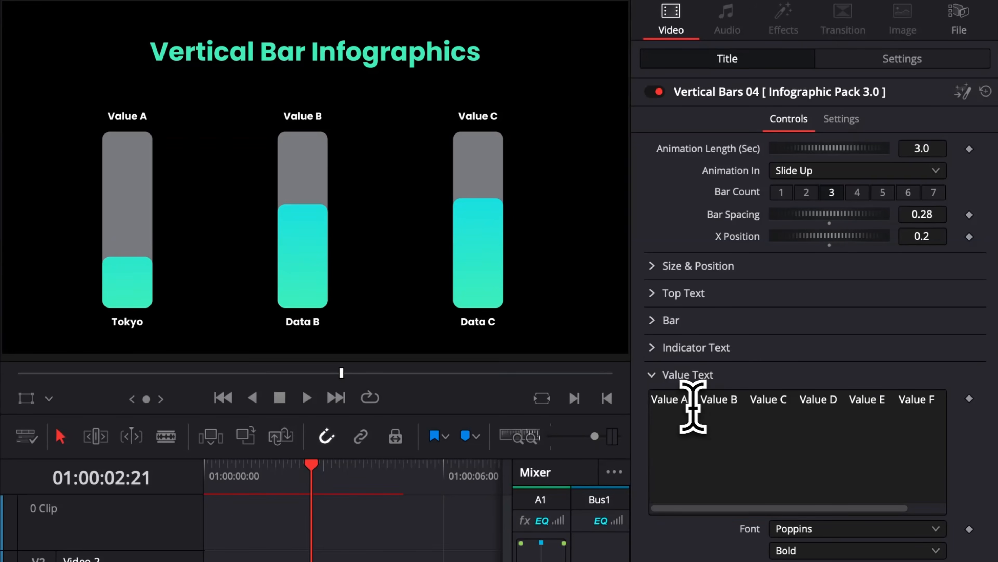
pyautogui.moveTo(693, 405); pyautogui.dragTo(625, 402)
pyautogui.write('37 Millions')
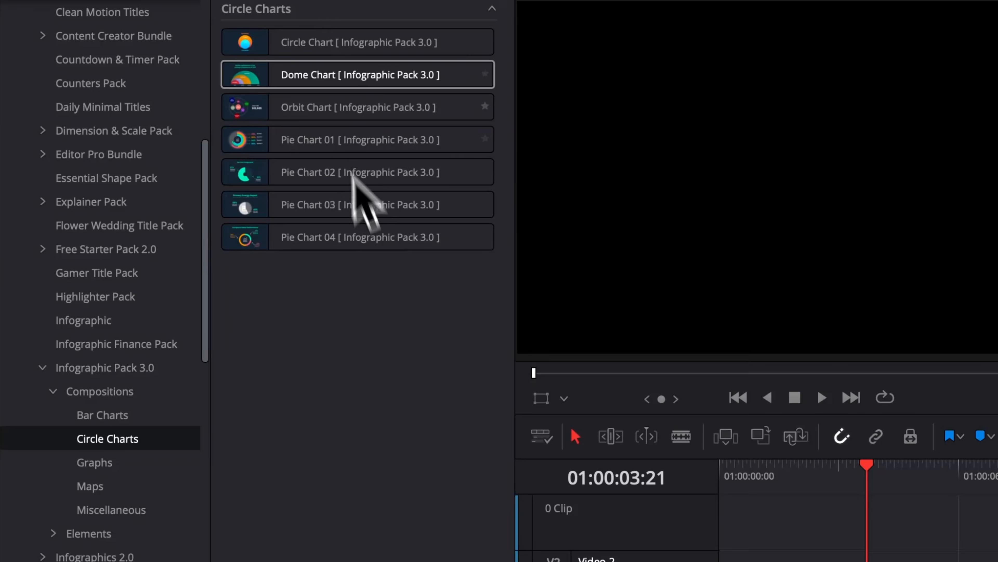
# Step: Place the Orbit Chart near the start of Video 1 and move the playhead to 01:00:03:03
pyautogui.moveTo(277, 106); pyautogui.dragTo(745, 561)
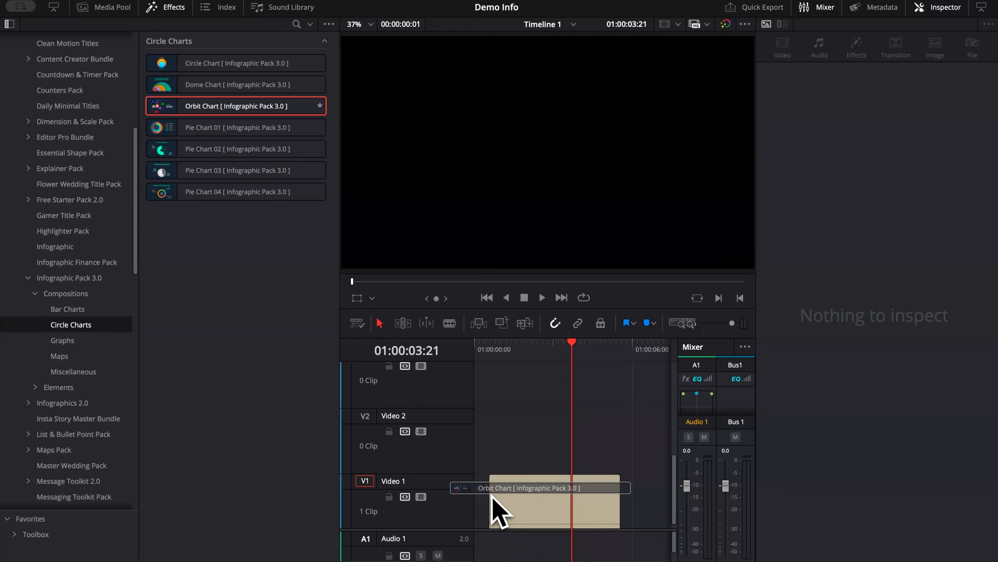
pyautogui.moveTo(493, 504); pyautogui.dragTo(494, 505)
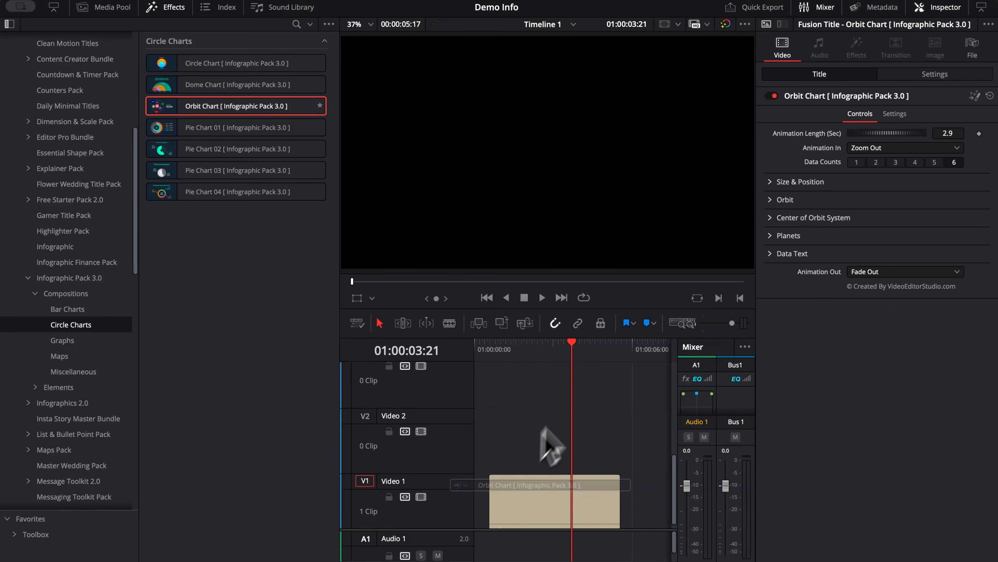
pyautogui.moveTo(572, 344); pyautogui.dragTo(554, 452)
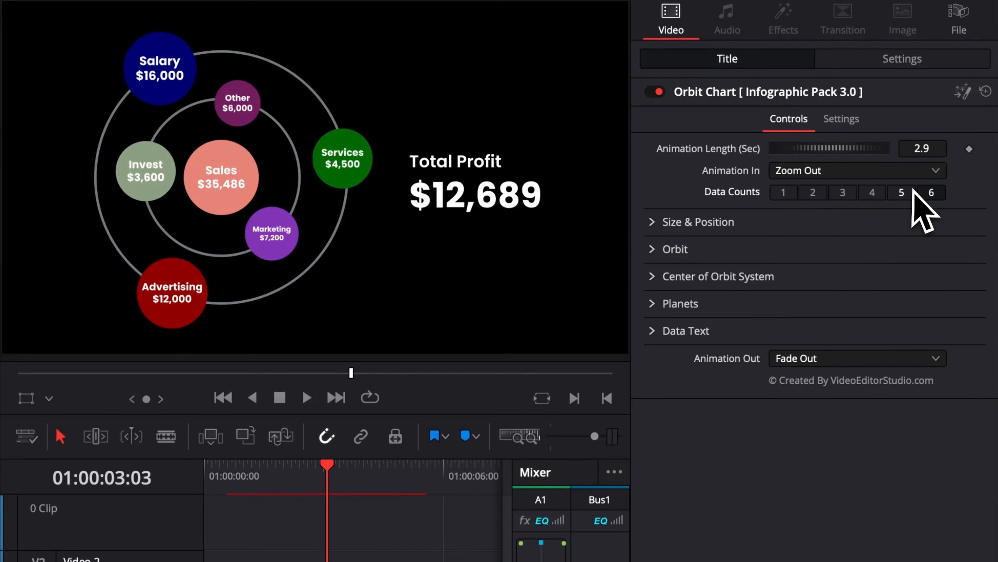
# Step: Reduce the Orbit Chart's data count through 5 and 3 to 2
pyautogui.click(903, 193)
pyautogui.click(842, 193)
pyautogui.click(820, 194)
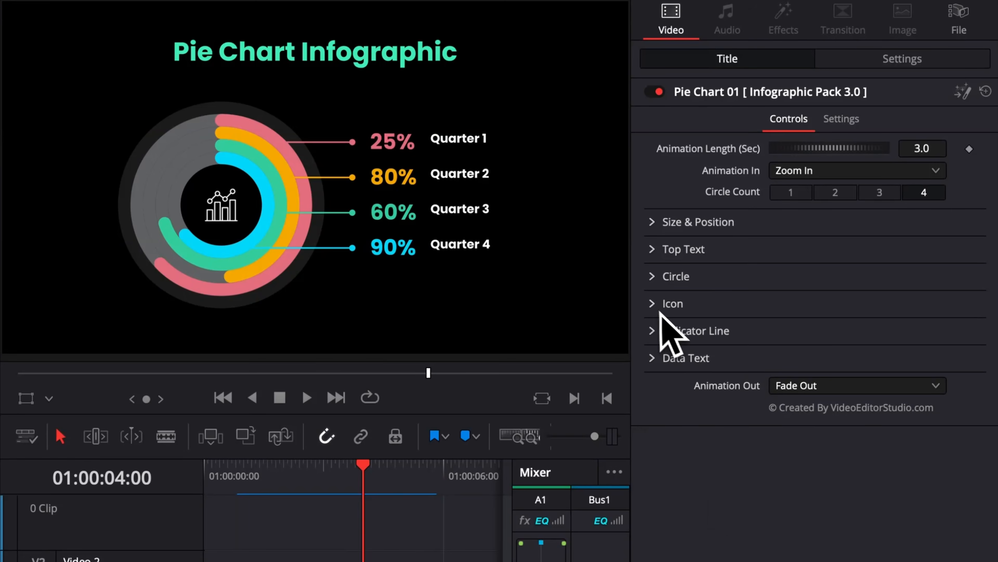
# Step: Examine the Icon, Circle and Data Text settings of Pie Chart 01
pyautogui.click(653, 304)
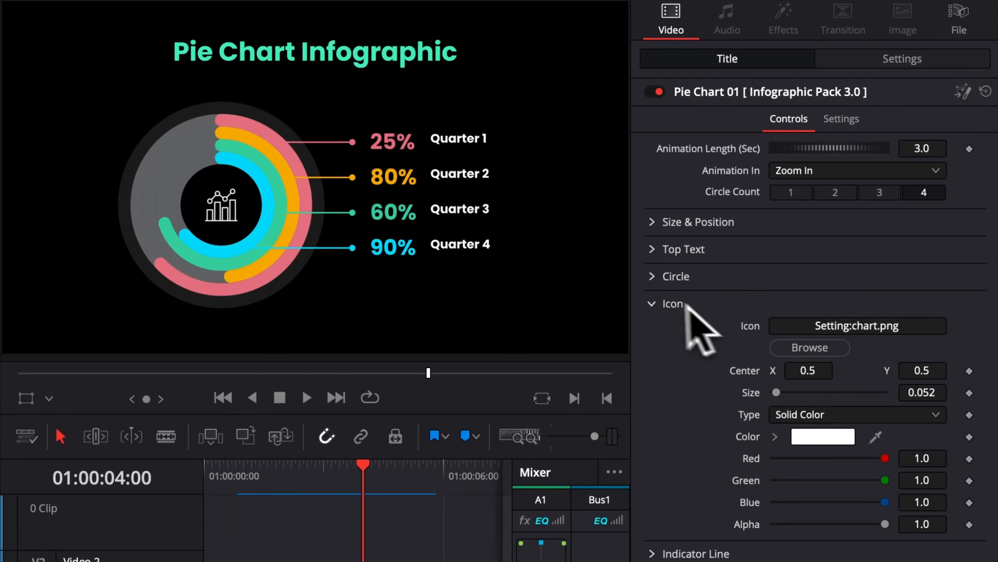
pyautogui.click(653, 305)
pyautogui.click(651, 278)
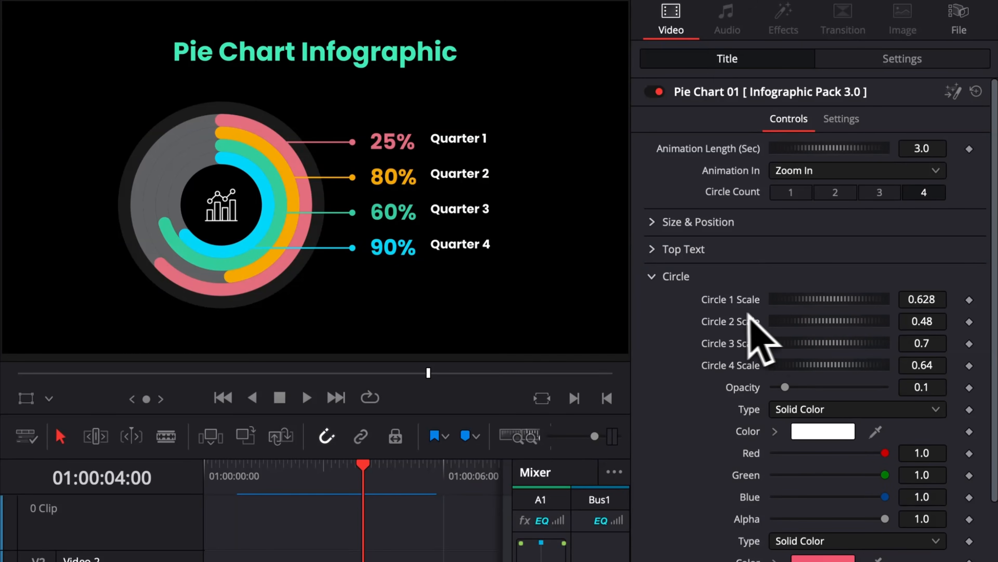
pyautogui.scroll(-3, 777, 332)
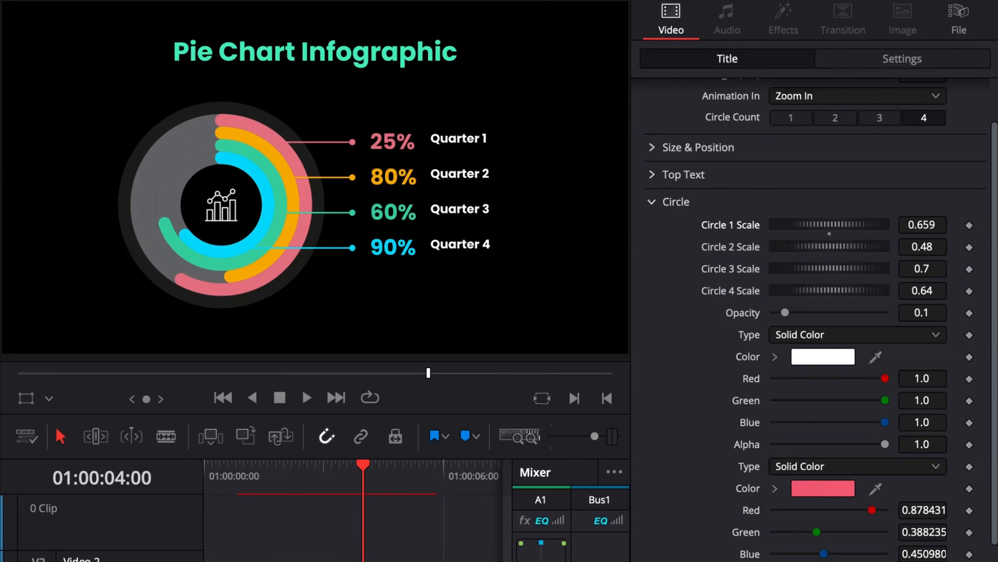
pyautogui.scroll(-5, 825, 308)
pyautogui.click(827, 367)
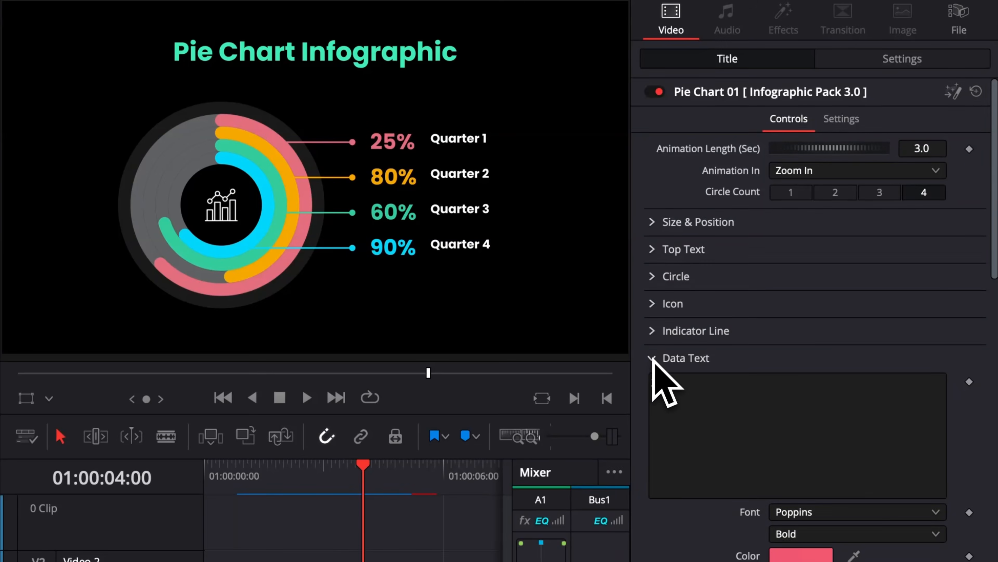
pyautogui.click(720, 405)
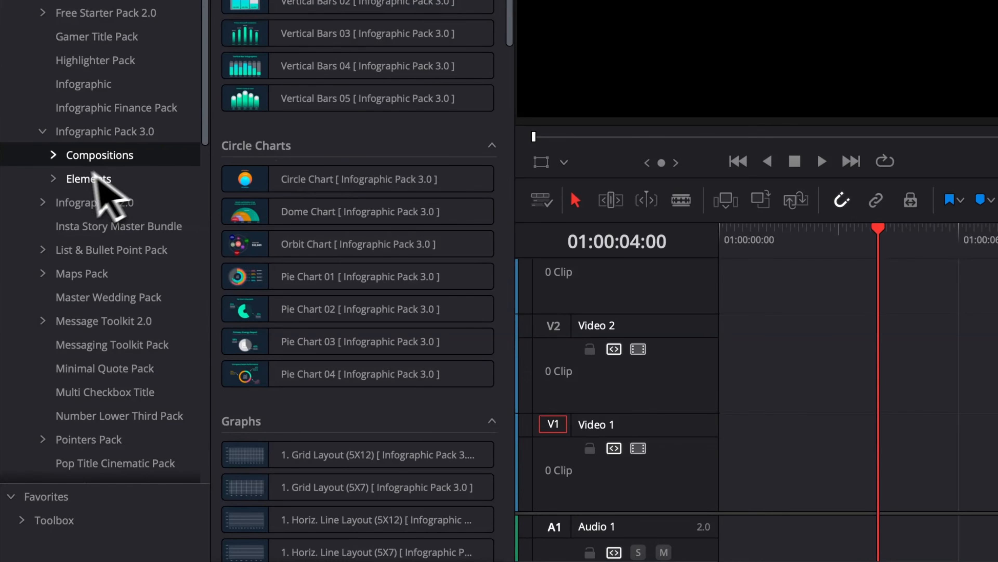
# Step: Place the Dot Chart element at the start of Video 1 and the Paragraph element above it on Video 2
pyautogui.click(83, 179)
pyautogui.scroll(-5, 268, 167)
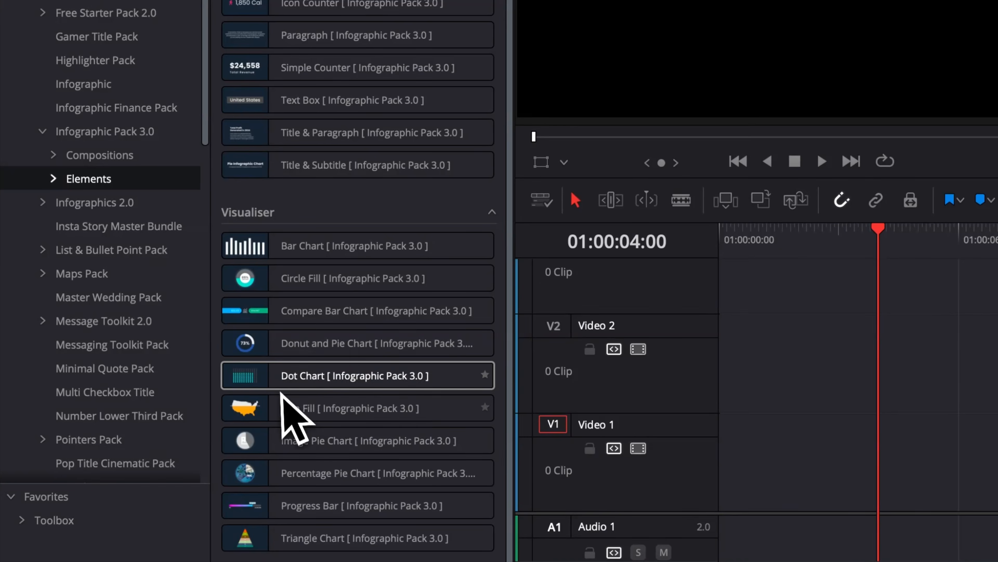
pyautogui.moveTo(280, 386); pyautogui.dragTo(761, 464)
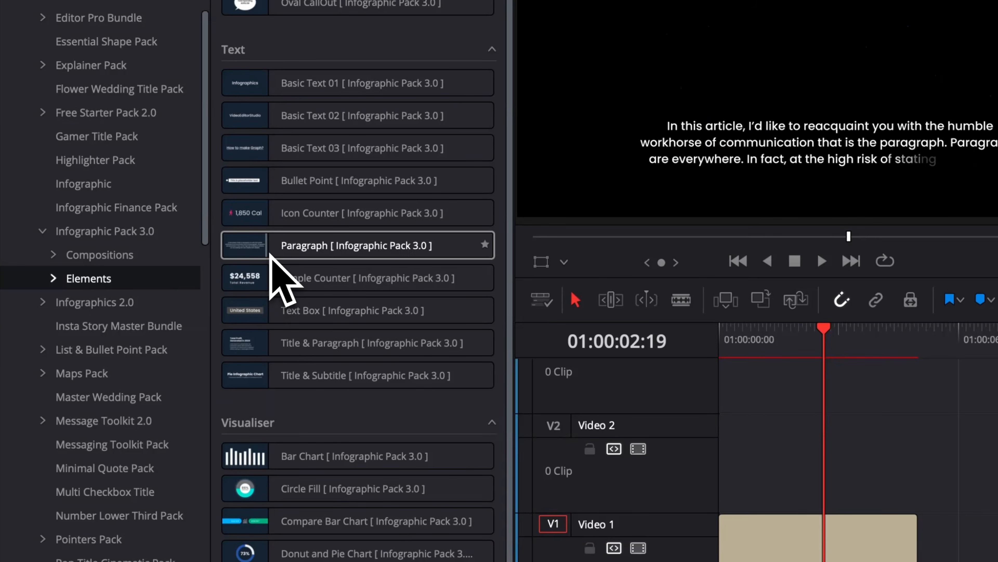
pyautogui.moveTo(271, 255); pyautogui.dragTo(729, 457)
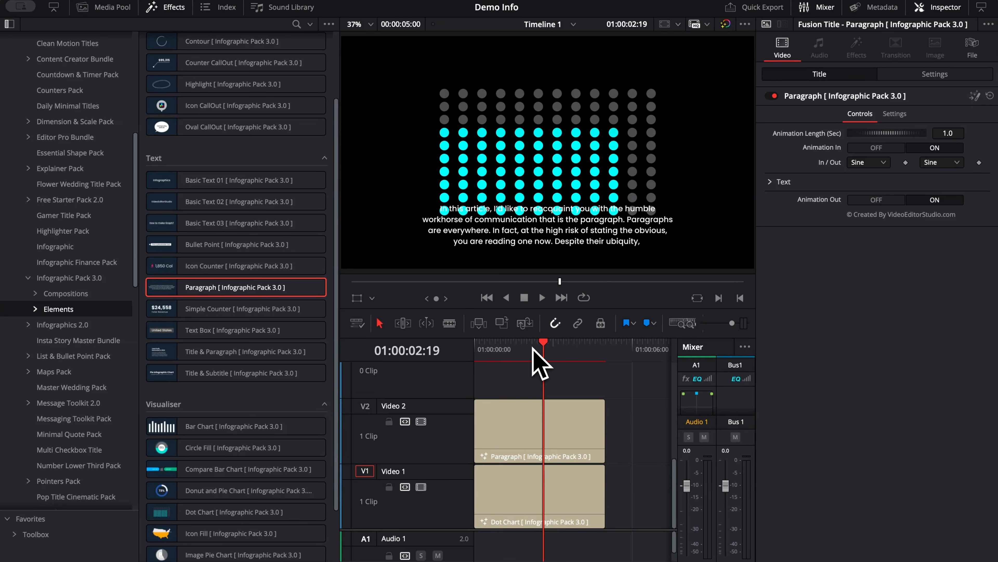
pyautogui.click(532, 346)
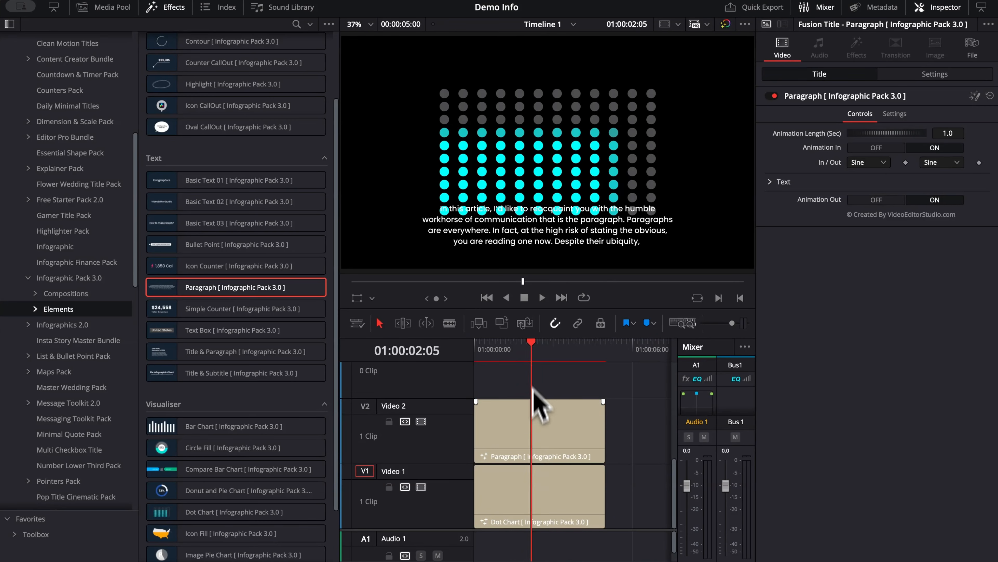
# Step: Set the Paragraph text size to 0.0184 and lower the text until it sits clear beneath the dot chart
pyautogui.click(781, 181)
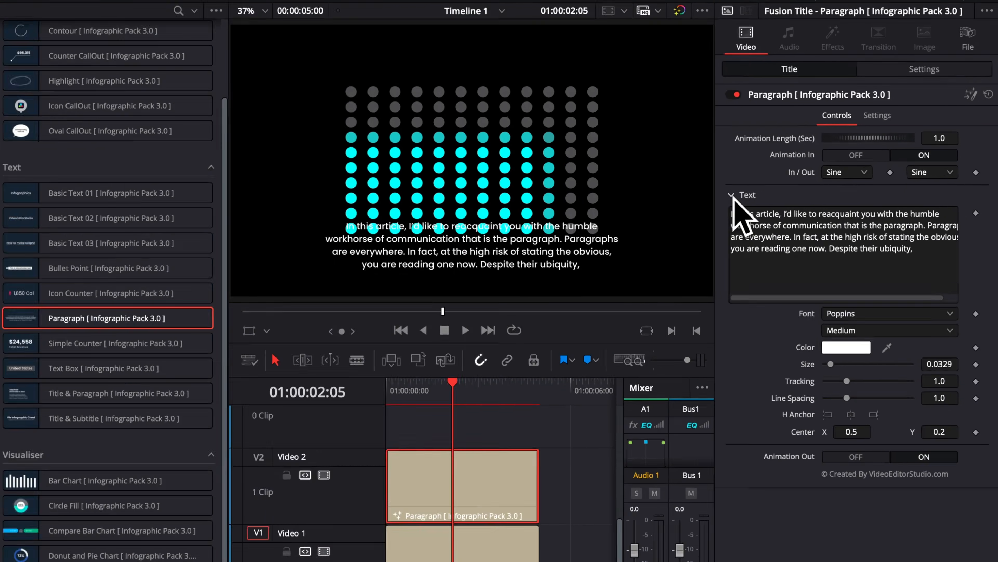
pyautogui.moveTo(922, 427); pyautogui.dragTo(884, 427)
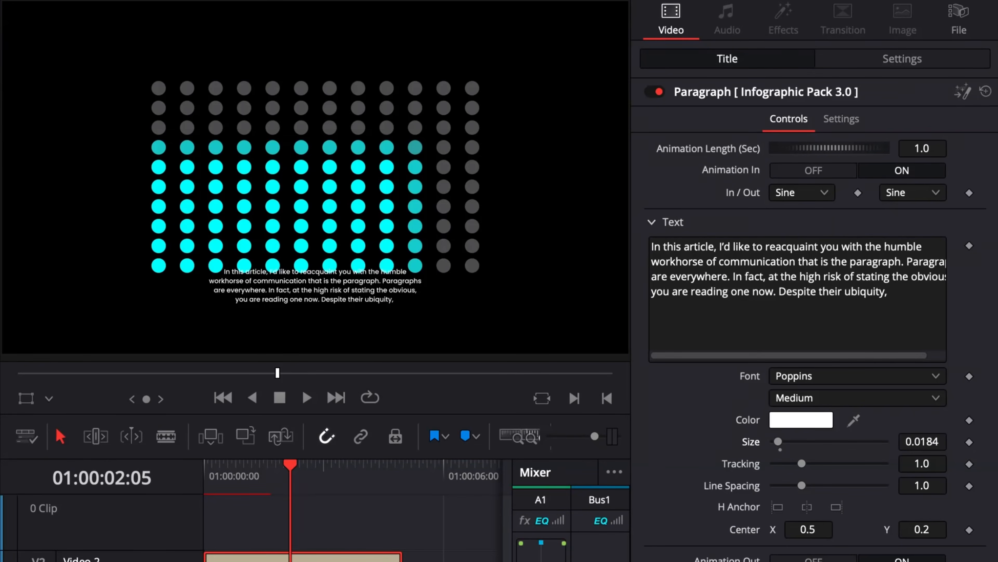
pyautogui.moveTo(939, 526); pyautogui.dragTo(914, 526)
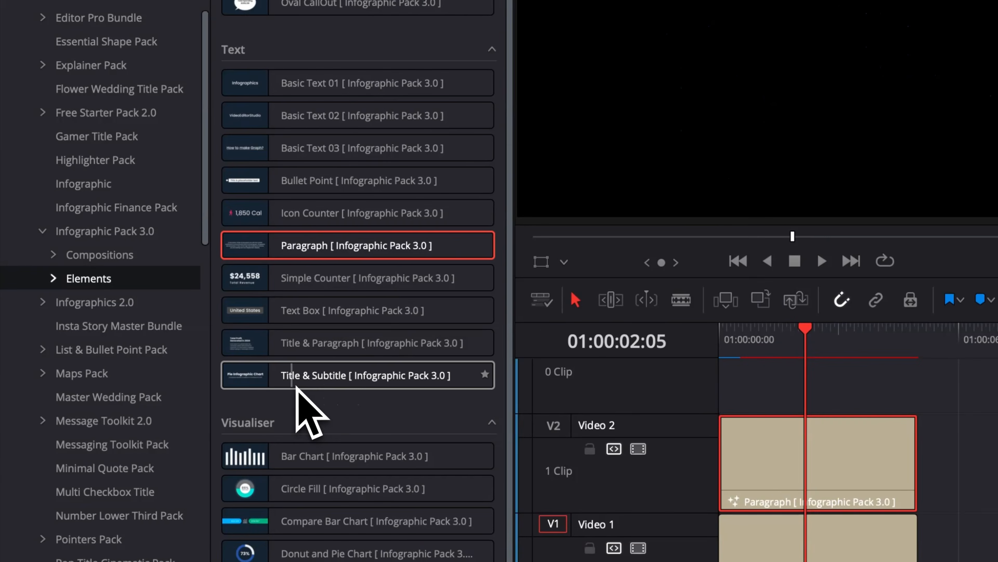
# Step: Place the Title & Subtitle element at the start of Video 3 and move the playhead to 01:00:02:11
pyautogui.moveTo(188, 372); pyautogui.dragTo(520, 378)
pyautogui.moveTo(792, 383); pyautogui.dragTo(785, 364)
pyautogui.click(601, 378)
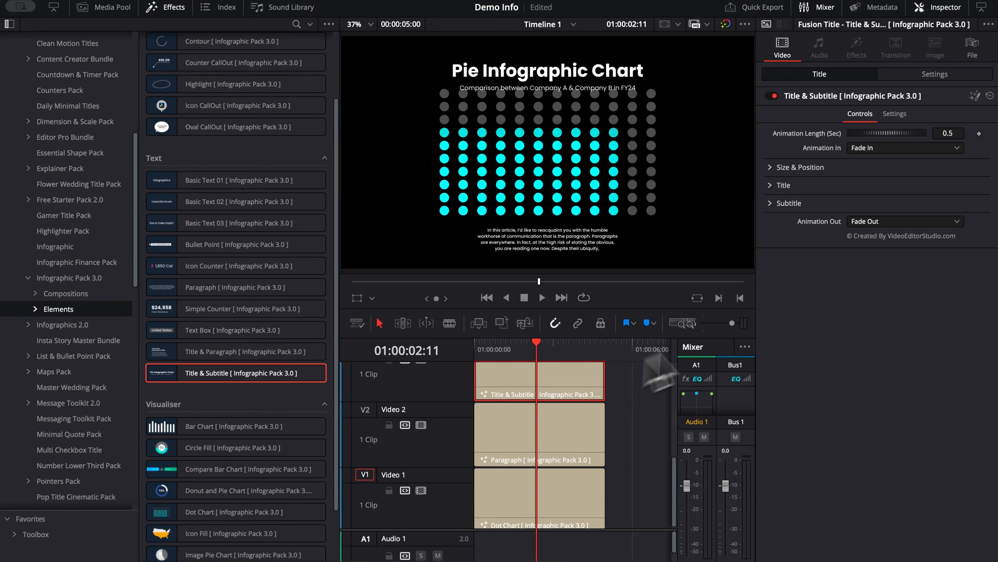
# Step: Raise and slightly shrink the Title & Subtitle block so it clears the dot chart, and select its title text
pyautogui.click(798, 169)
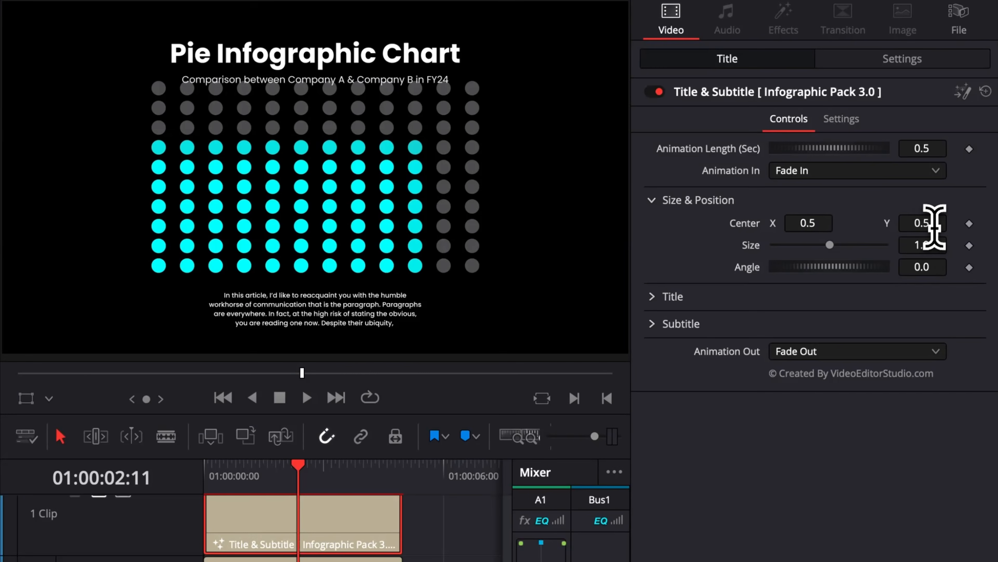
pyautogui.moveTo(935, 225); pyautogui.dragTo(889, 250)
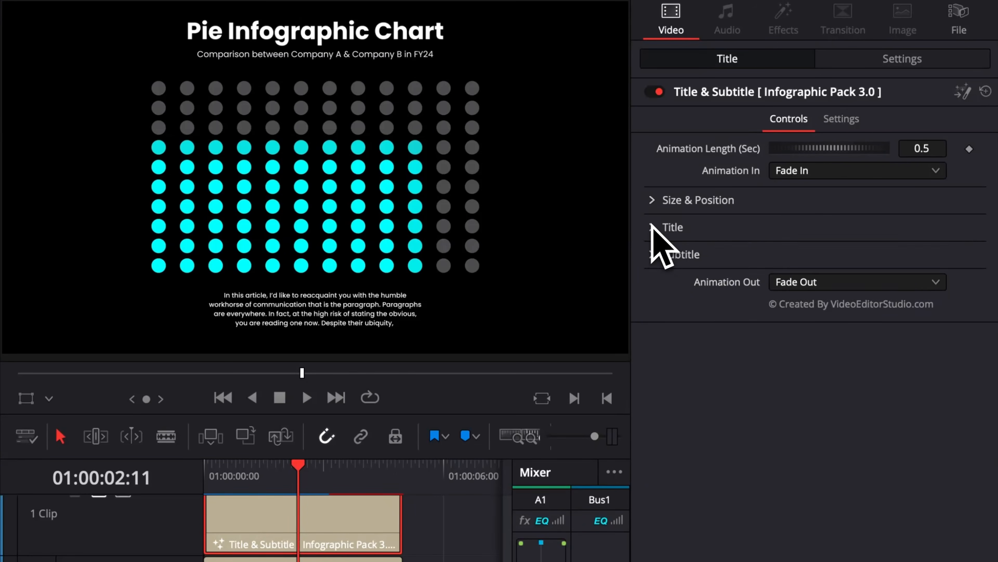
pyautogui.click(652, 227)
pyautogui.moveTo(653, 252); pyautogui.dragTo(769, 251)
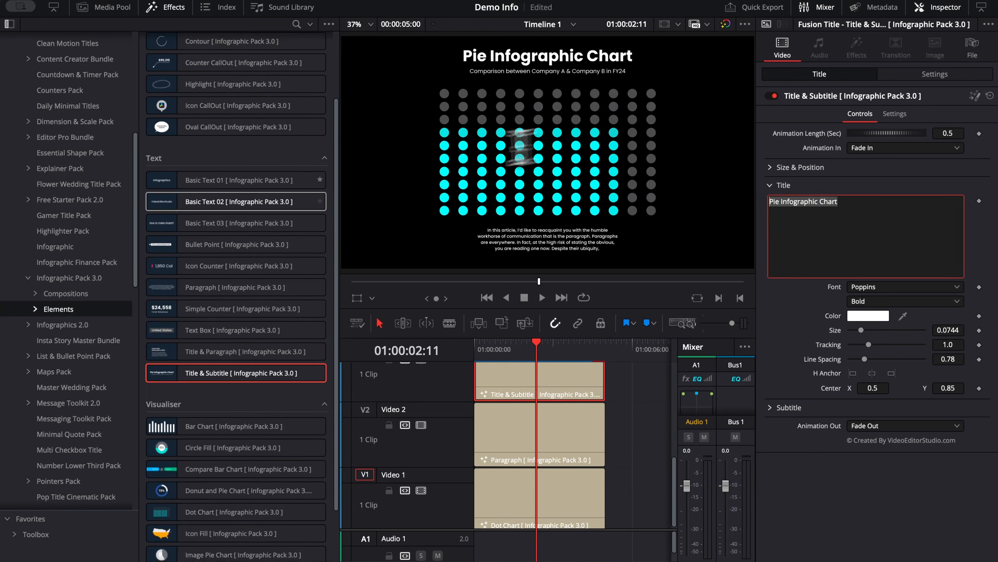
# Step: Place the Box CallOut element at the start of Video 4 and select its clip with the playhead at 01:00:01:17
pyautogui.scroll(3, 265, 90)
pyautogui.scroll(5, 537, 434)
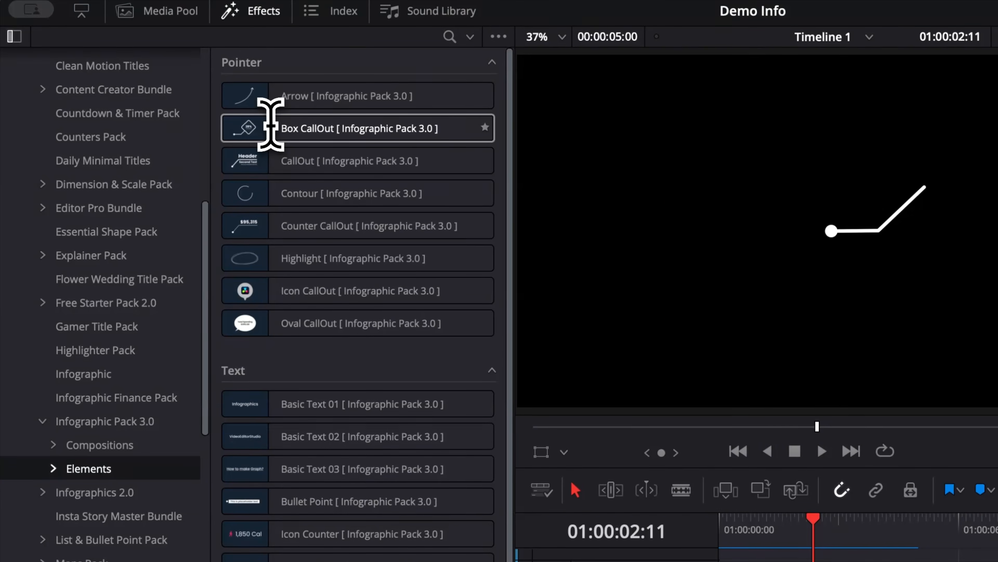
pyautogui.moveTo(185, 85); pyautogui.dragTo(481, 408)
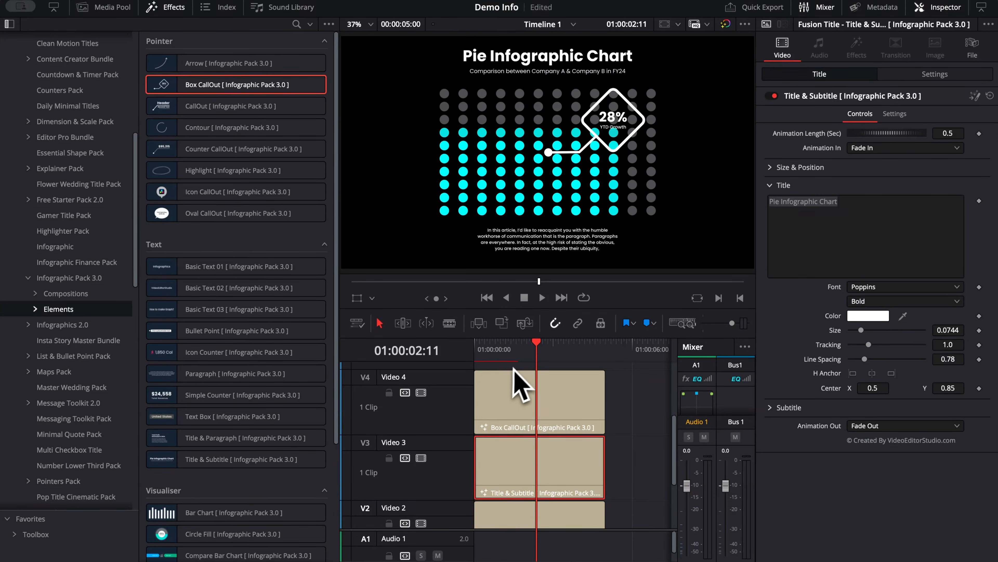
pyautogui.click(516, 348)
pyautogui.click(537, 414)
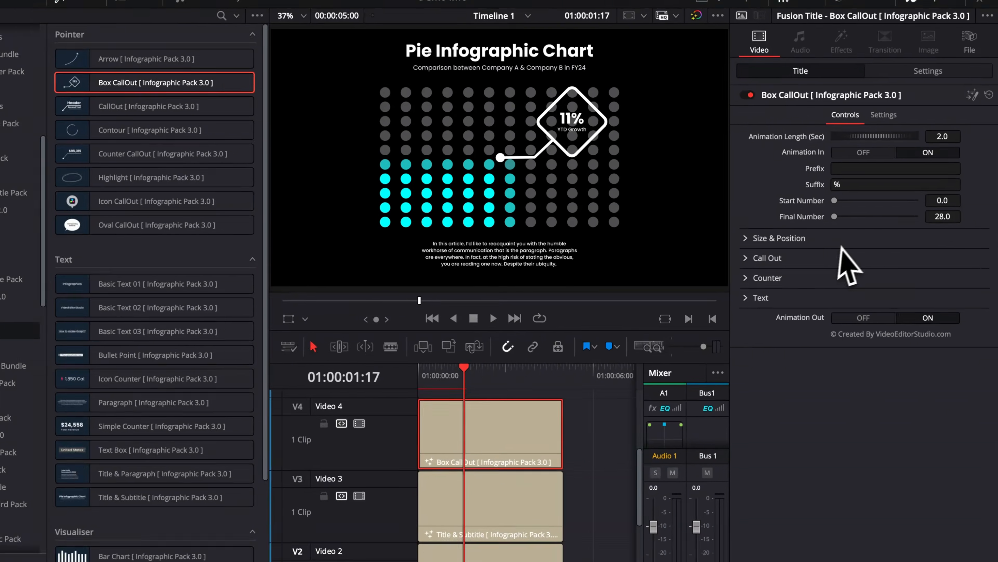